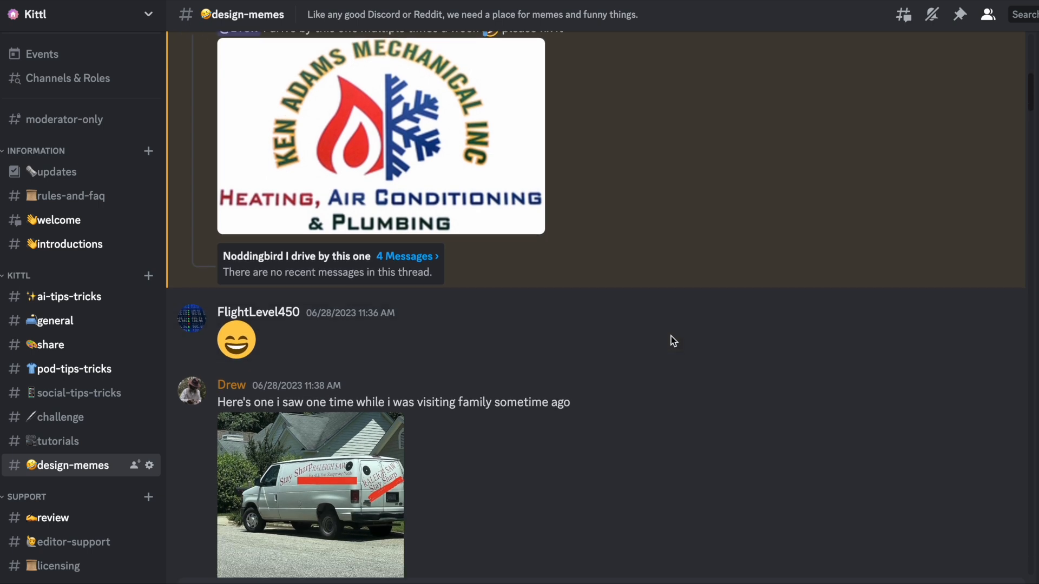
scroll(671, 338, "up", 2)
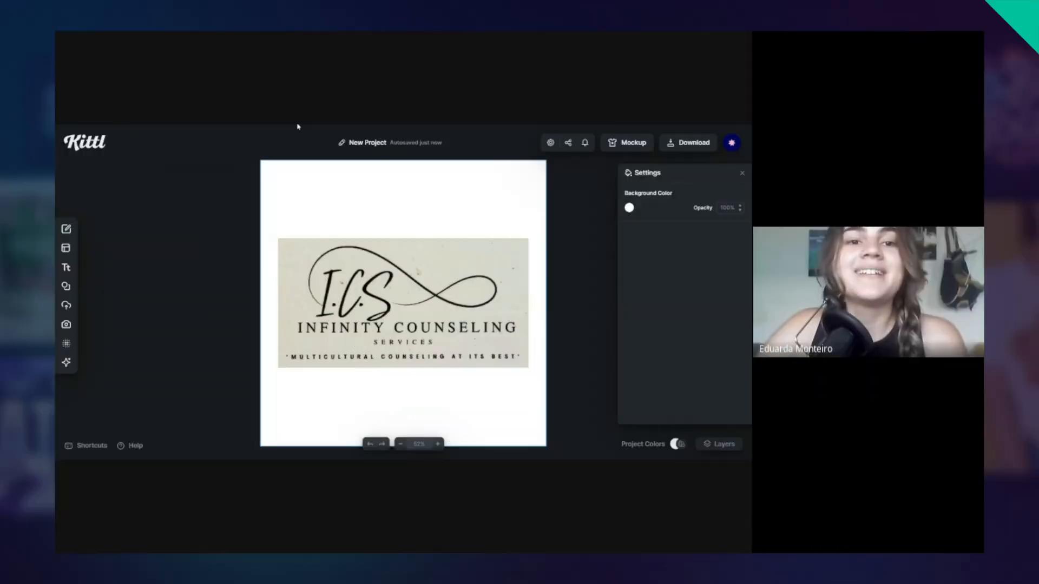
left_click_drag(527, 374, 522, 364)
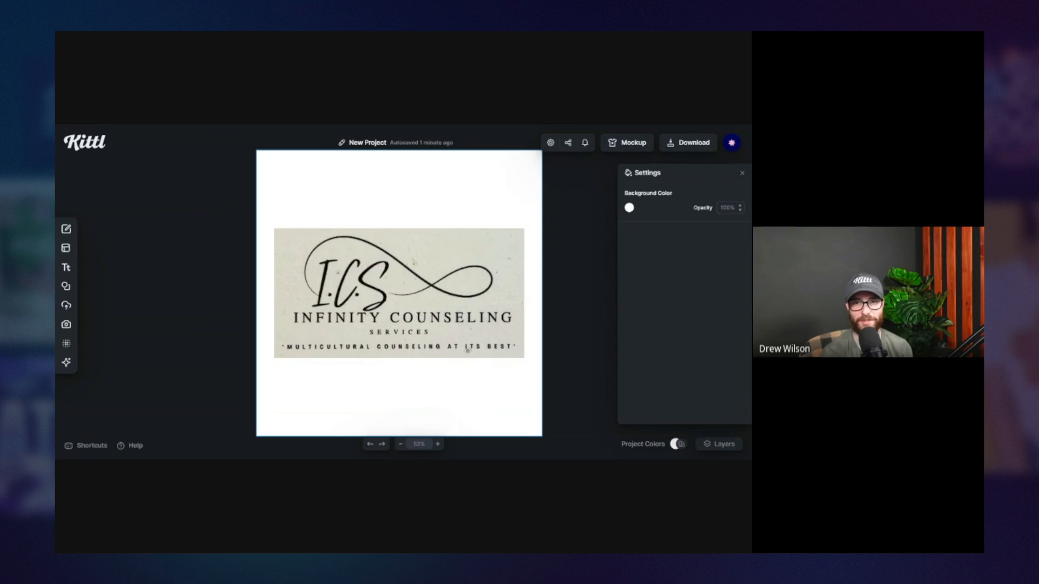
scroll(468, 351, "down", 3)
scroll(468, 350, "up", 3)
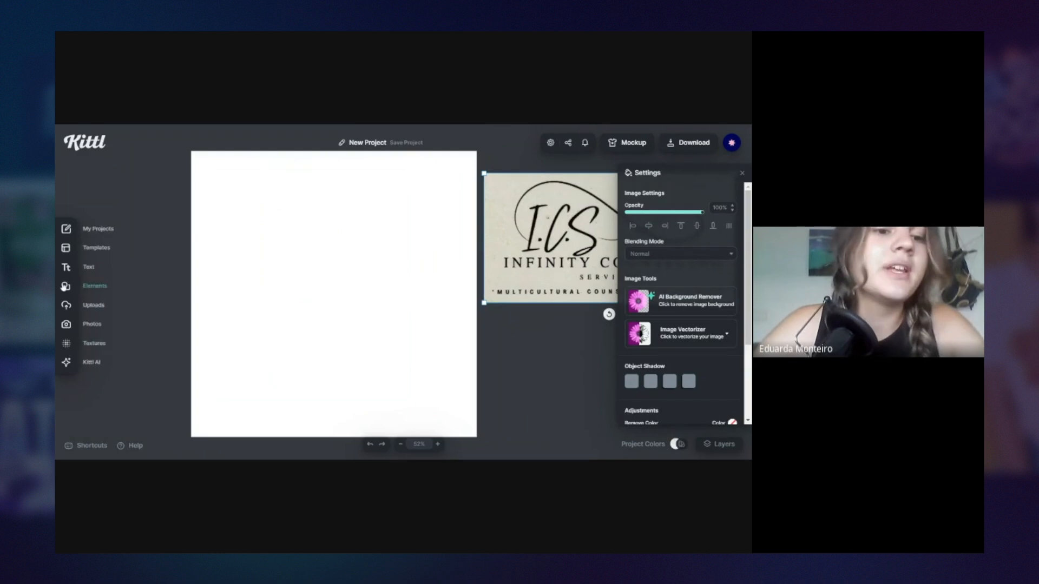
- Search the element library for "infinity" and expand the results to full width
left_click(81, 296)
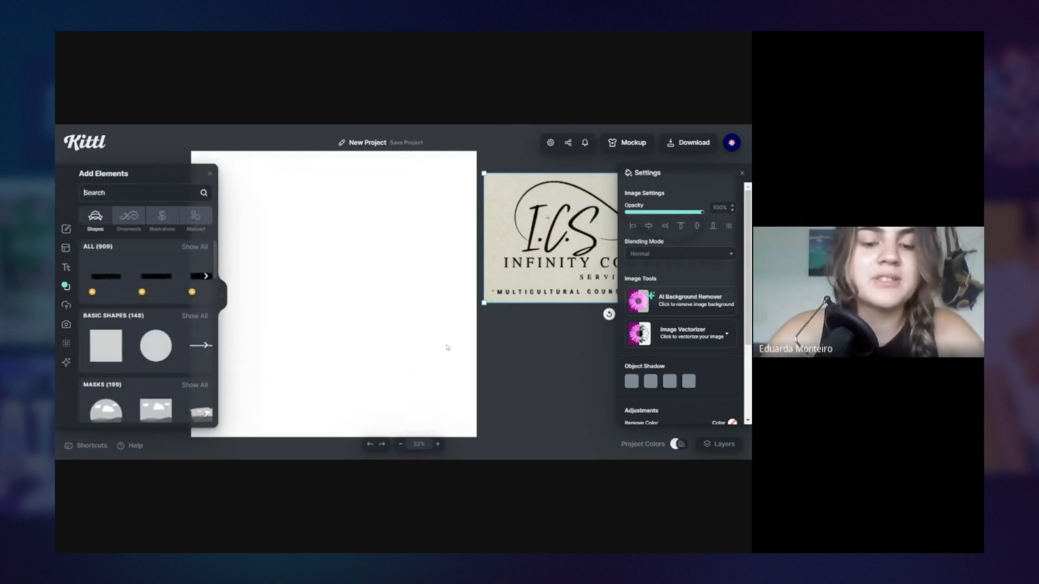
type("infini")
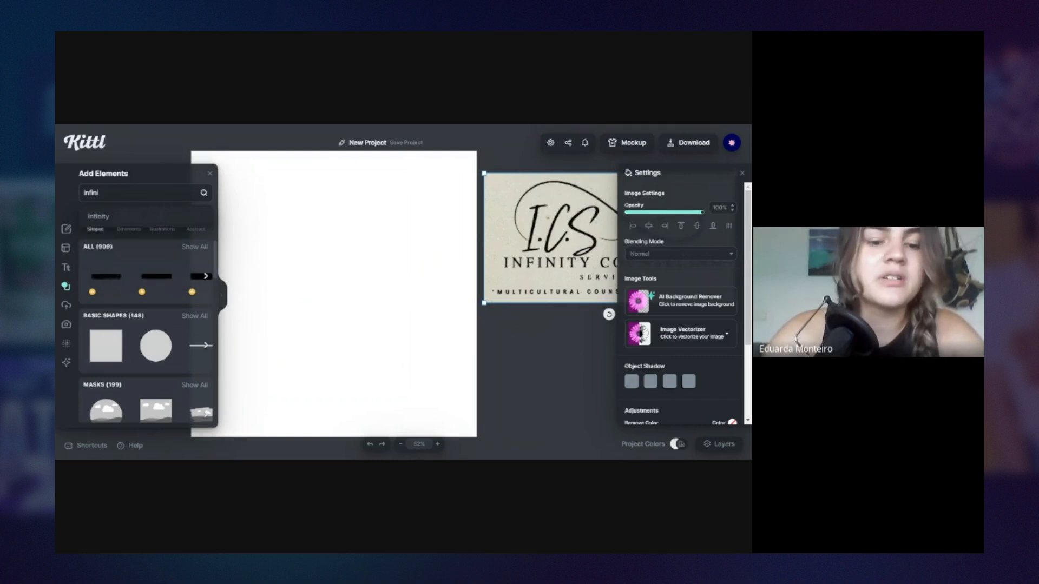
type("t")
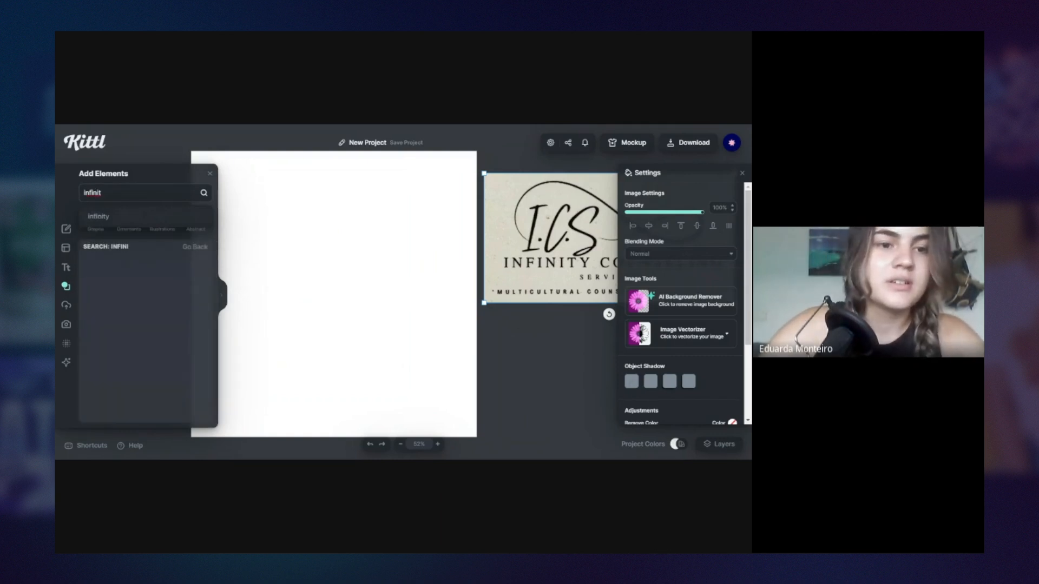
left_click(121, 218)
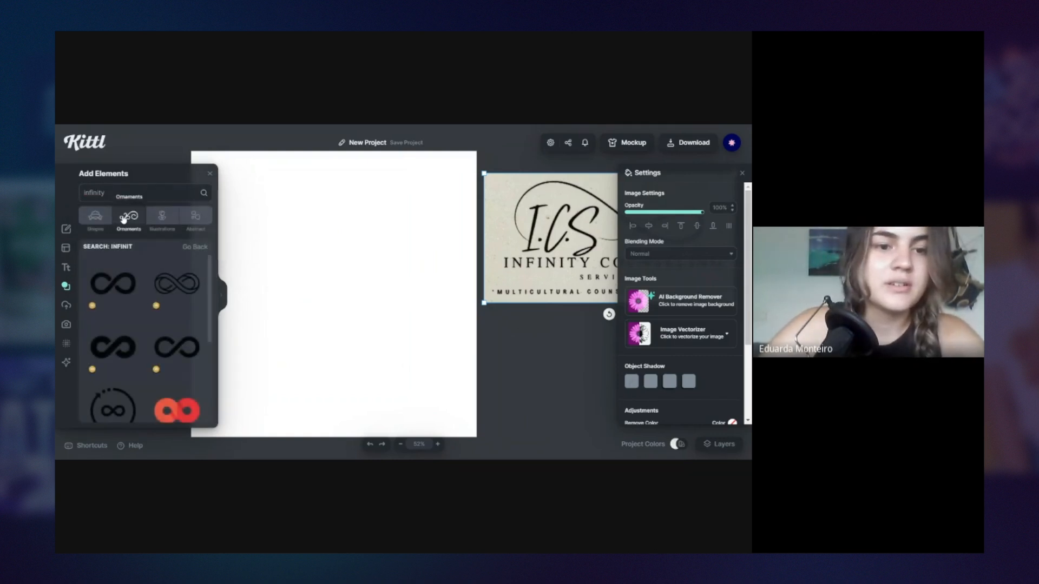
left_click(221, 295)
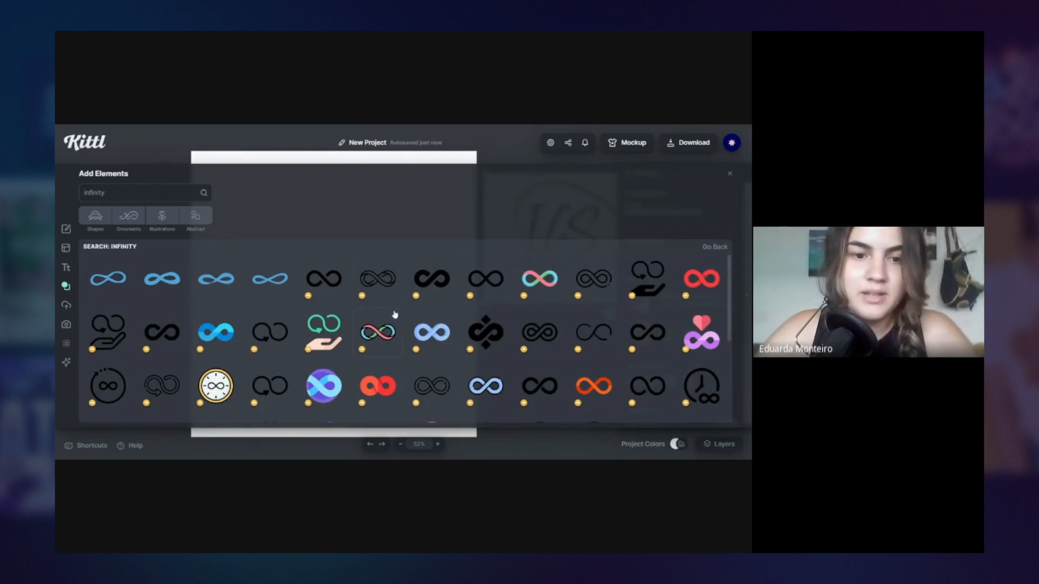
- Examine the infinity symbols in the search results for simple line designs comparable to the reference logo
scroll(401, 318, "down", 3)
scroll(401, 318, "up", 3)
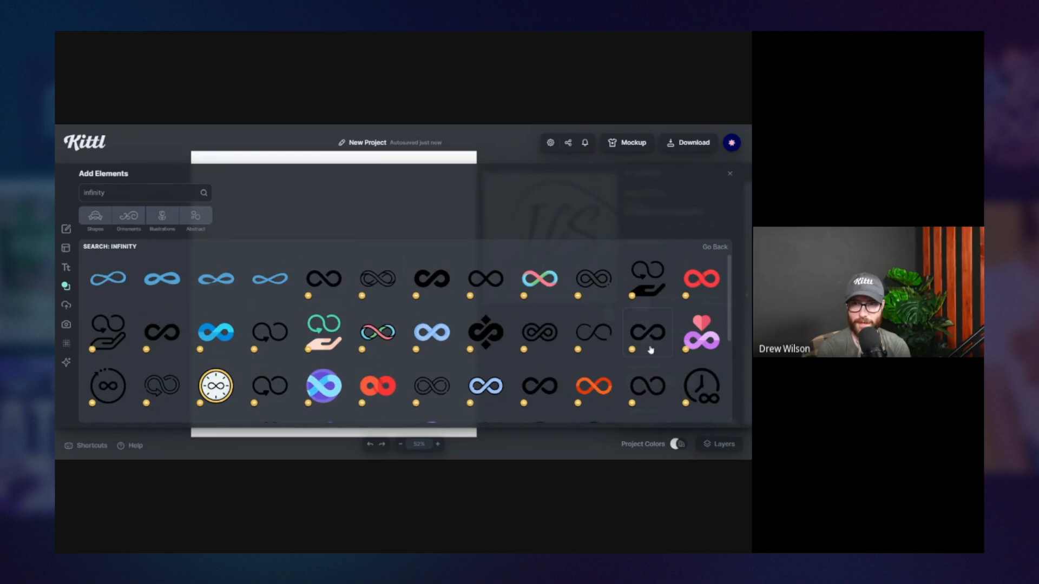
scroll(640, 354, "down", 2)
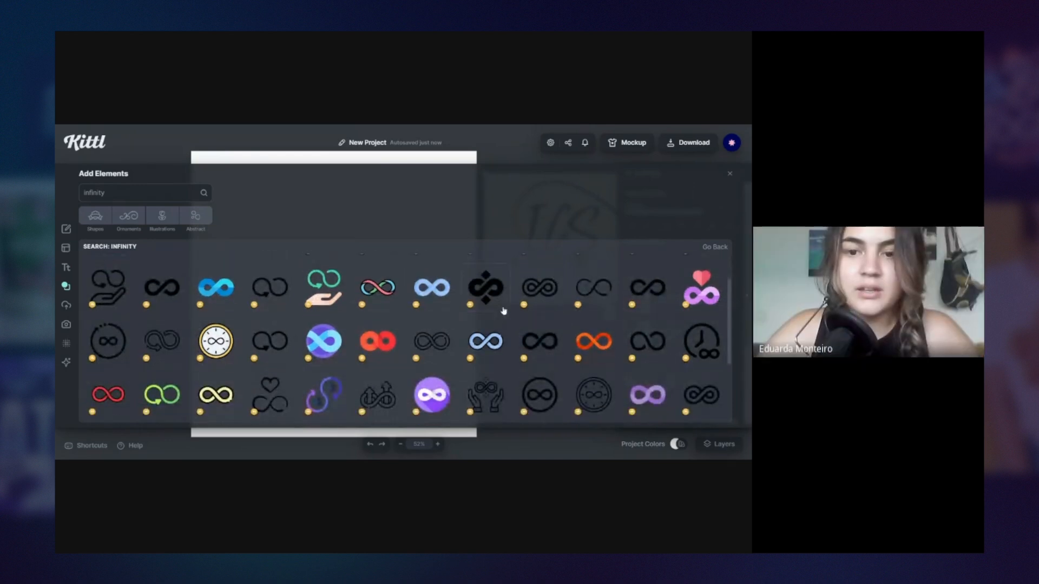
scroll(596, 352, "up", 1)
scroll(536, 357, "down", 1)
scroll(520, 347, "up", 1)
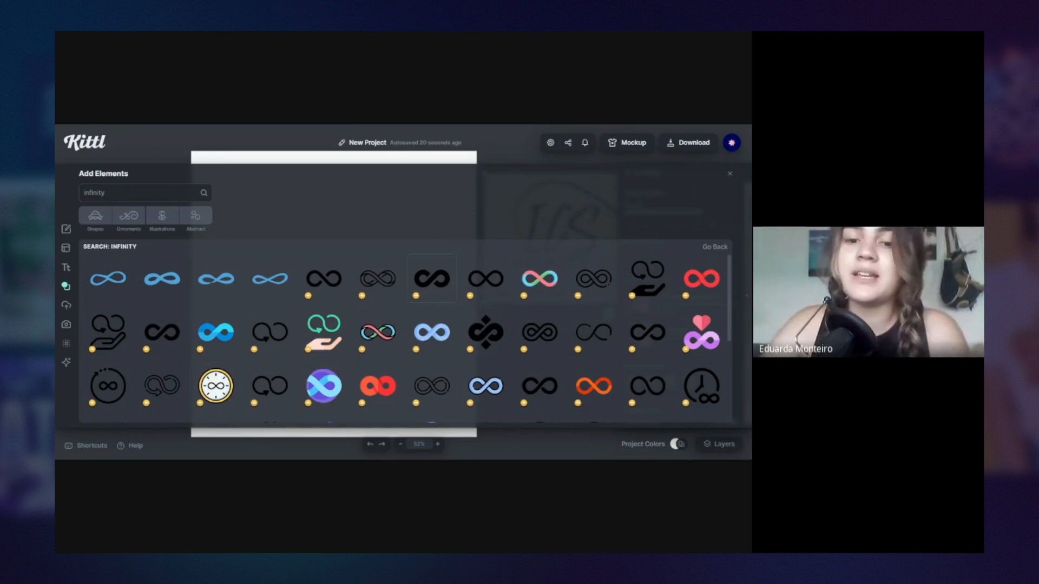
scroll(438, 298, "down", 3)
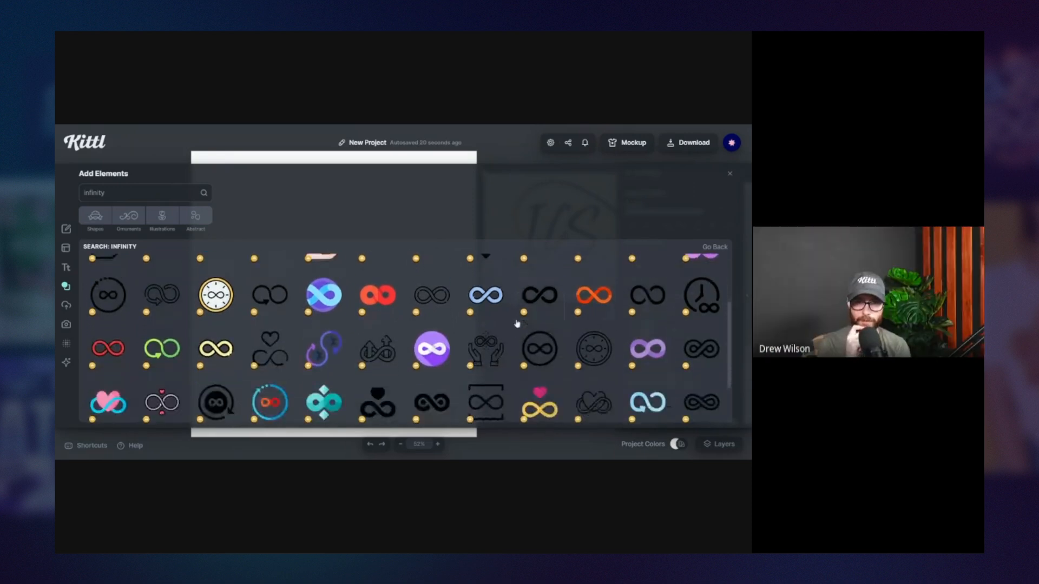
scroll(516, 324, "up", 3)
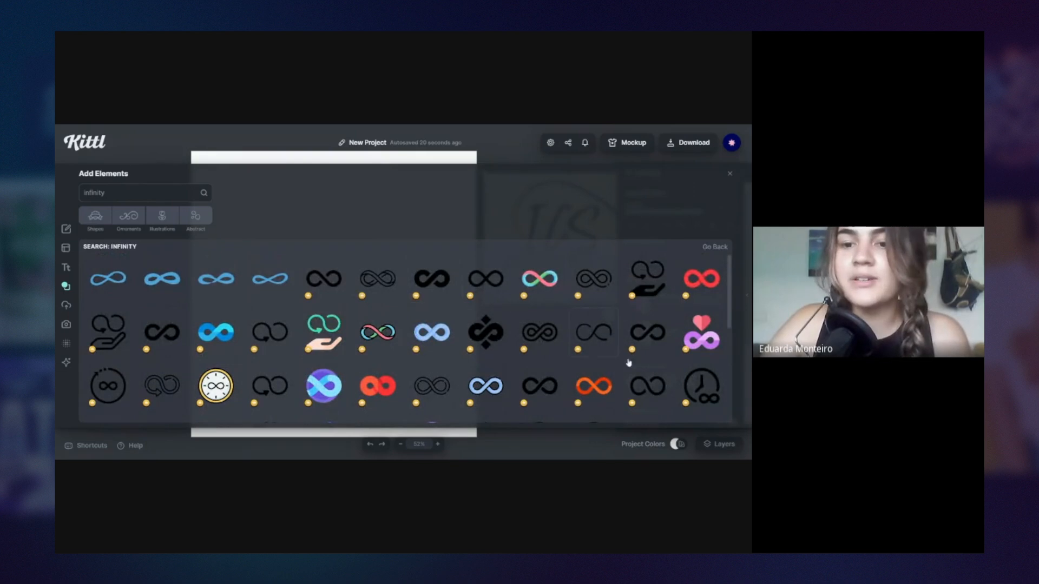
- Add several black infinity symbols from the results to the artboard, including the one with an arrow, and close the element library
left_click(653, 346)
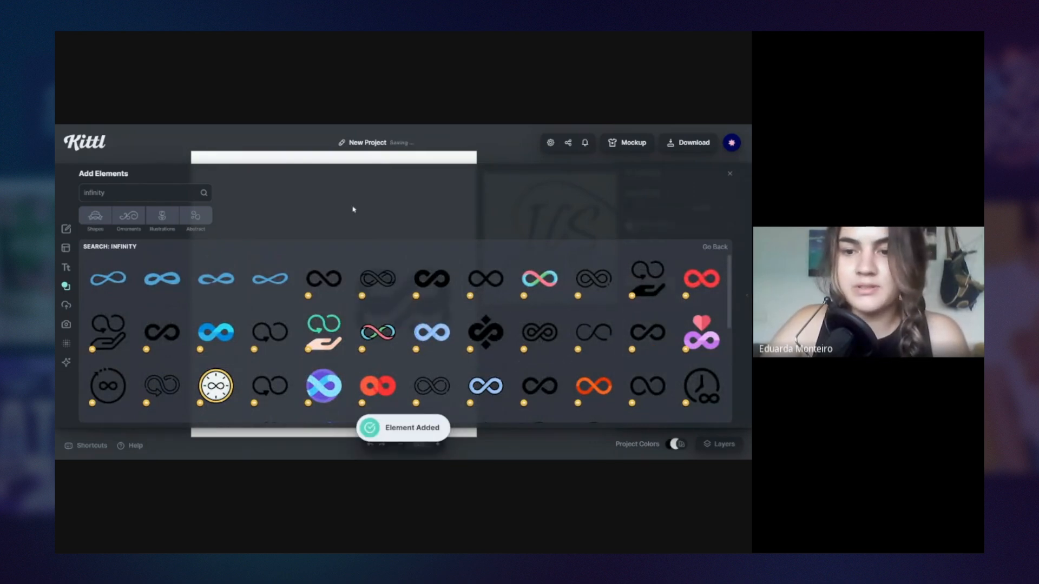
left_click(408, 323)
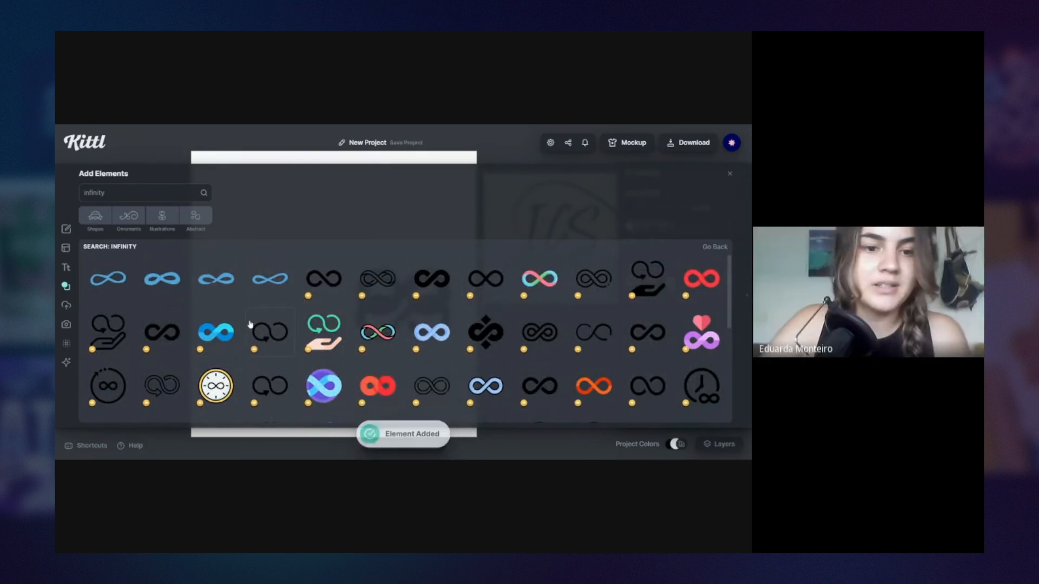
scroll(218, 381, "down", 3)
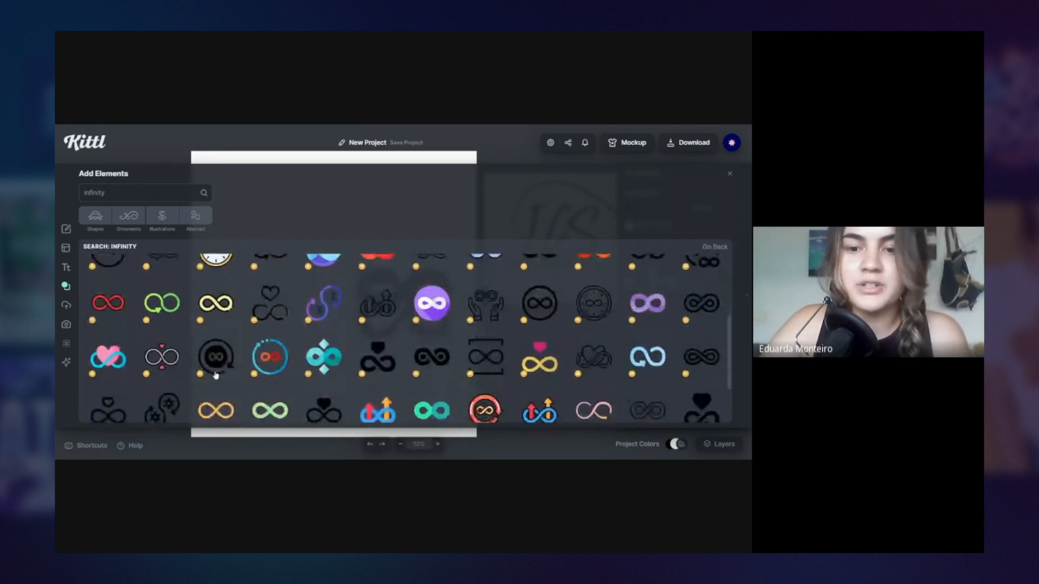
scroll(211, 371, "down", 1)
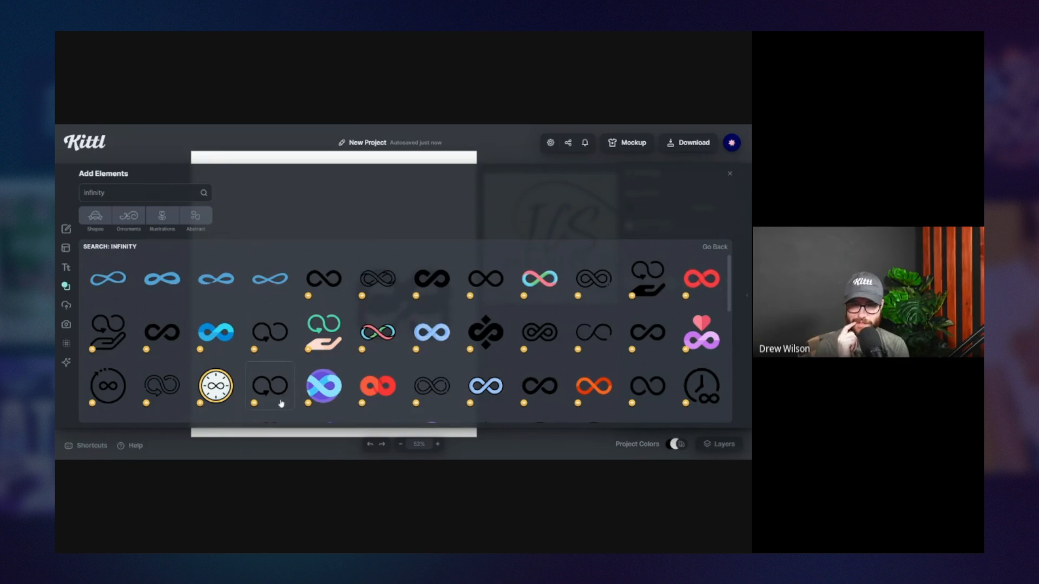
left_click(485, 401)
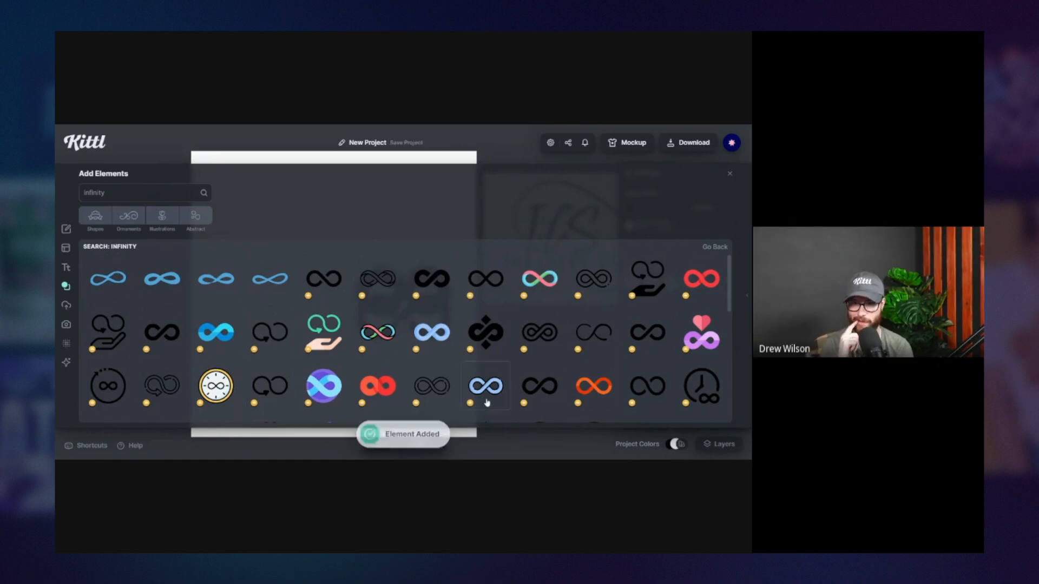
scroll(495, 357, "down", 5)
scroll(502, 327, "down", 2)
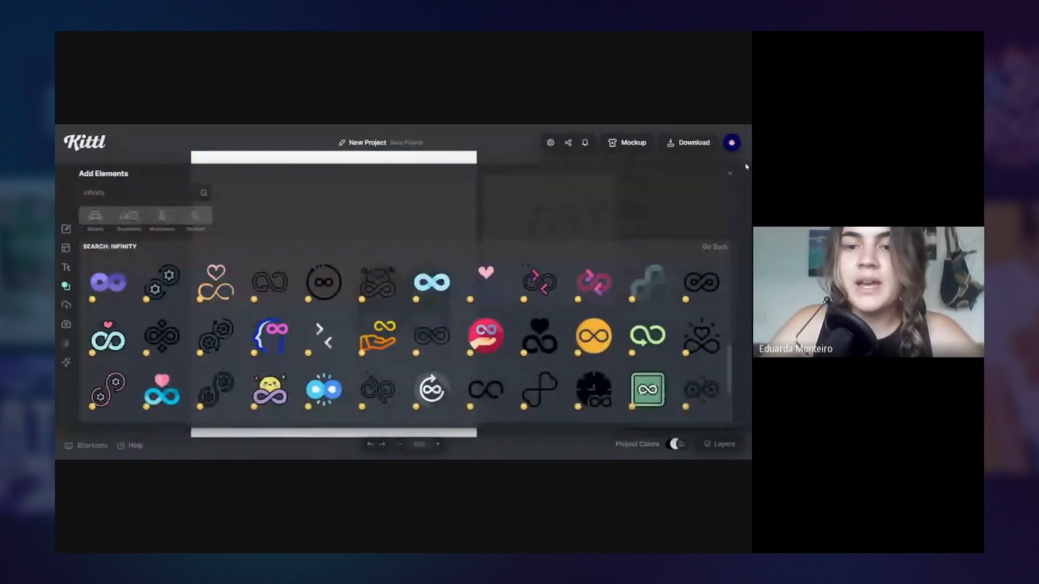
left_click(730, 174)
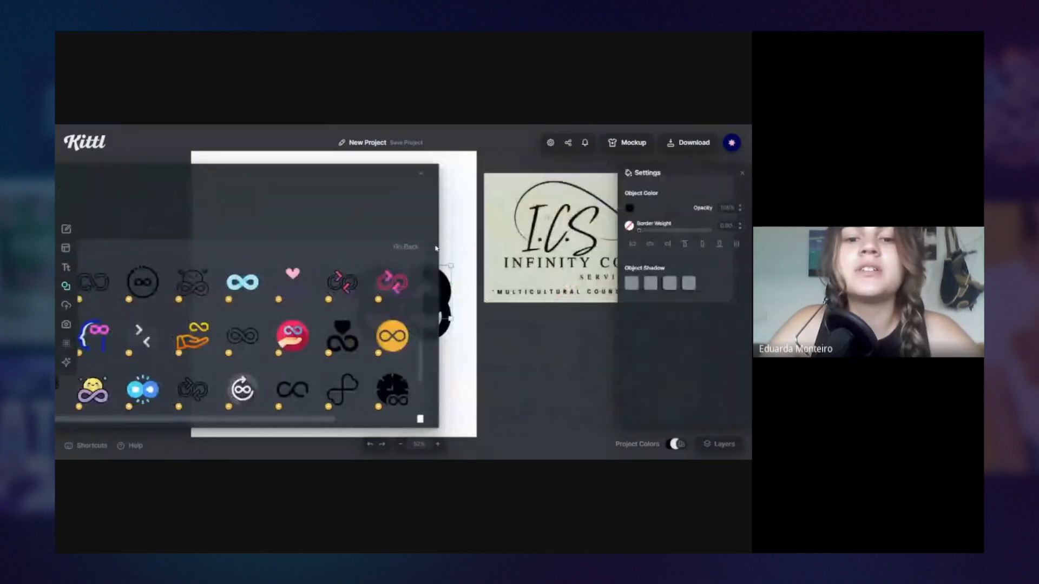
- Spread the five stacked infinity symbols apart across the artboard so that none overlap
left_click_drag(440, 273, 293, 184)
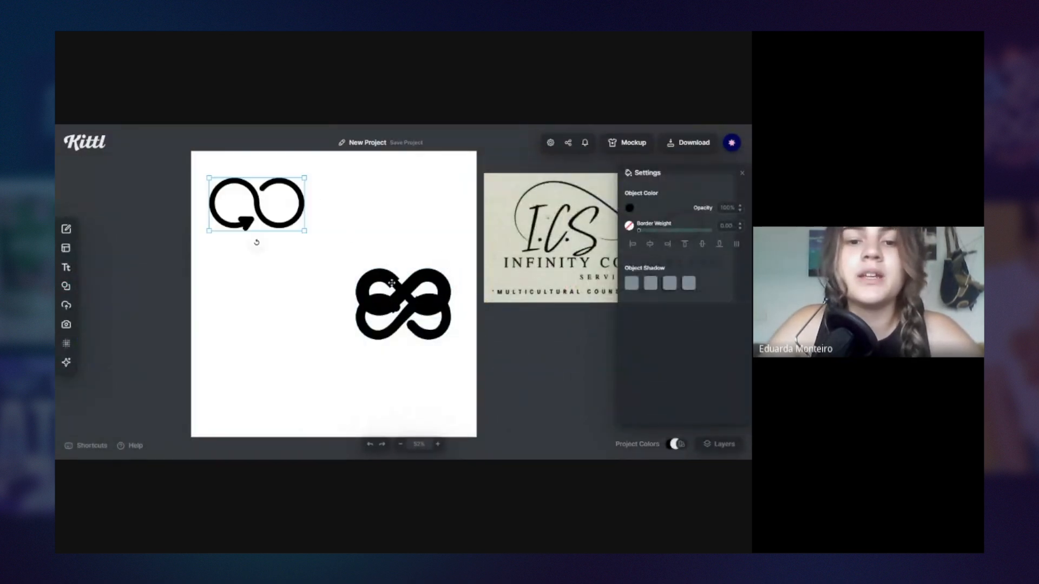
left_click_drag(391, 282, 349, 183)
left_click_drag(440, 295, 421, 256)
left_click_drag(403, 319, 261, 342)
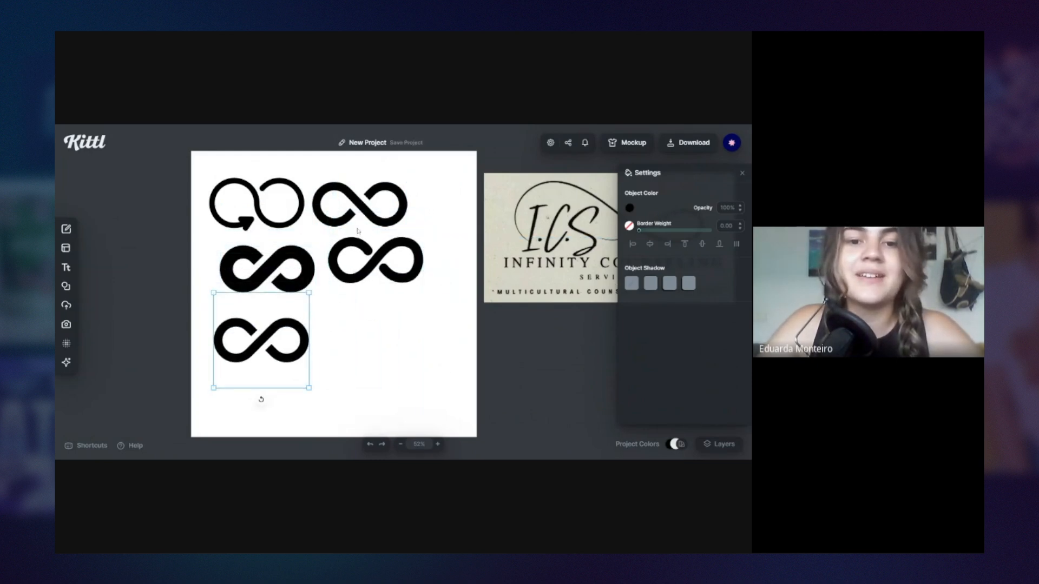
left_click_drag(429, 222, 273, 187)
left_click(468, 300)
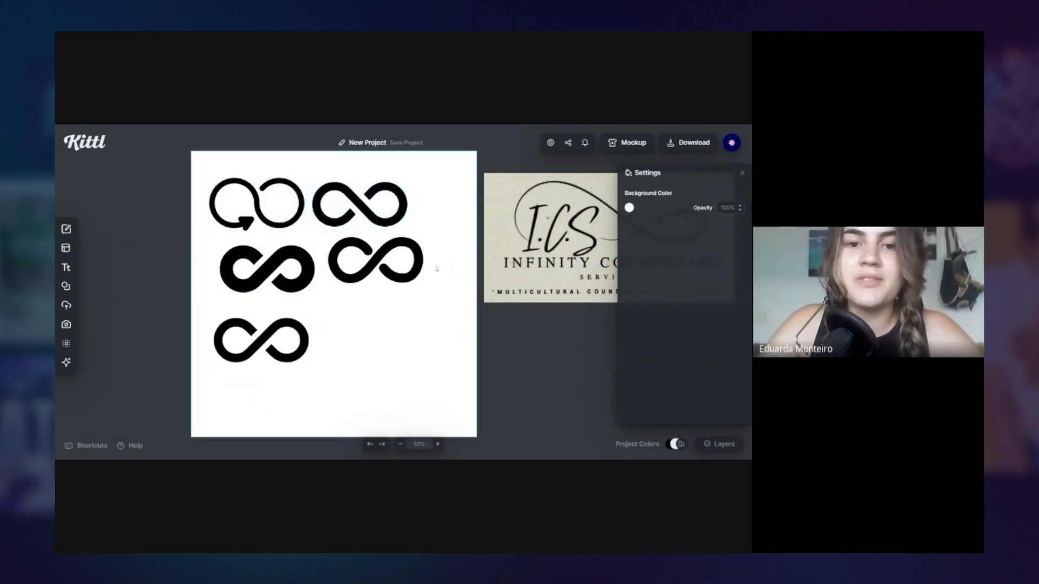
- Shrink the infinity symbols and arrange four in a row along the artboard's upper edge with the fifth beneath them
left_click_drag(425, 184, 249, 189)
left_click_drag(409, 233, 311, 205)
left_click_drag(300, 281, 362, 197)
left_click(411, 243)
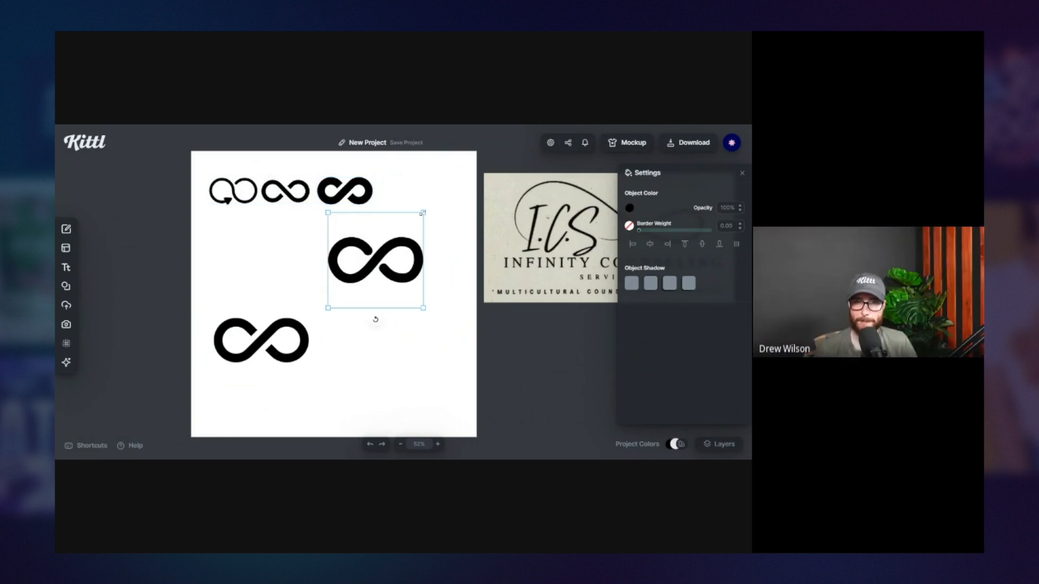
left_click_drag(422, 213, 434, 178)
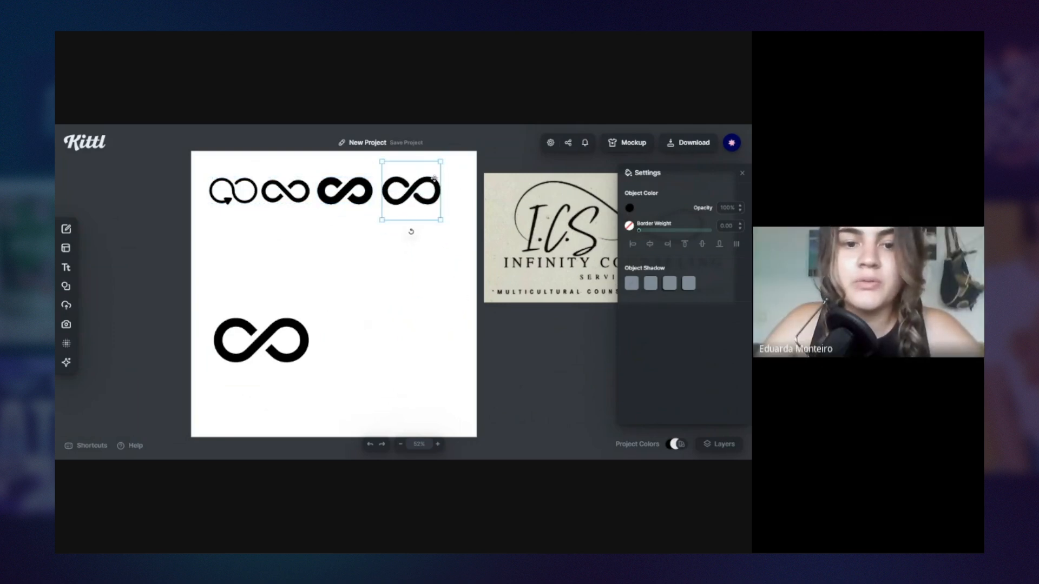
left_click(311, 311)
left_click_drag(311, 311, 269, 213)
left_click(362, 282)
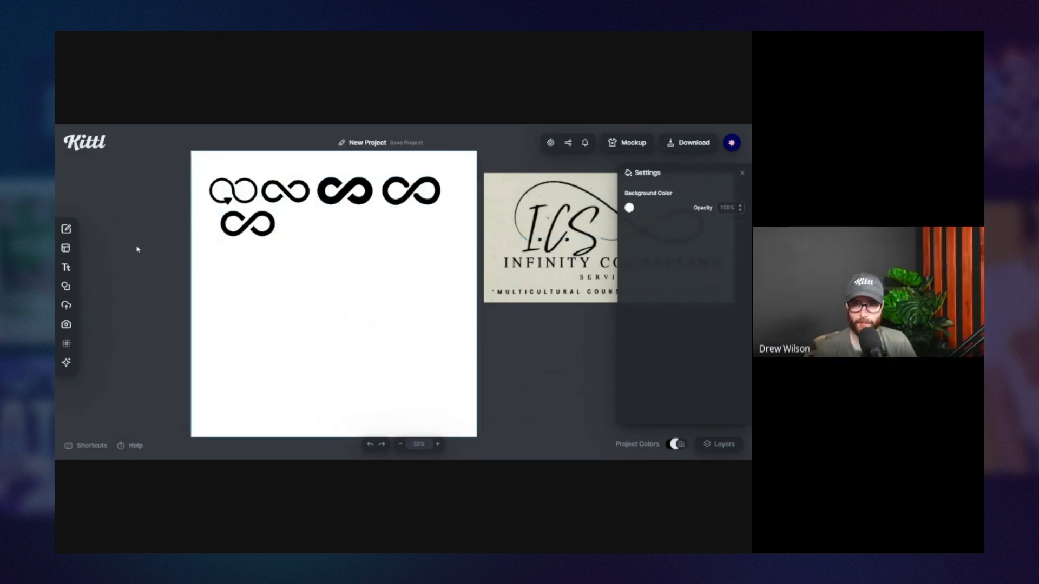
- Add a headline text to the artboard and nudge the reference logo image closer to the artboard's edge
left_click(76, 272)
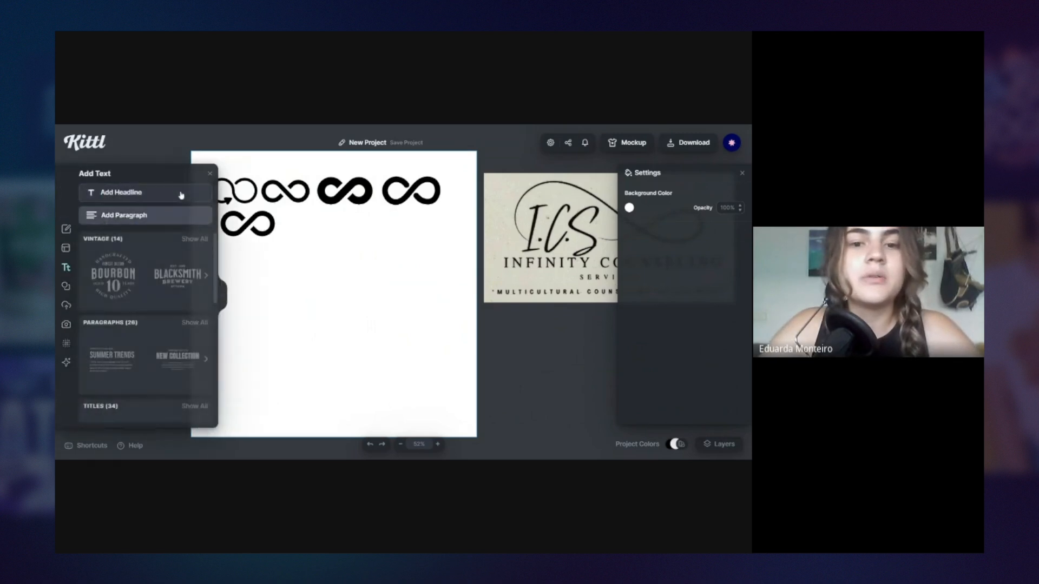
left_click(181, 193)
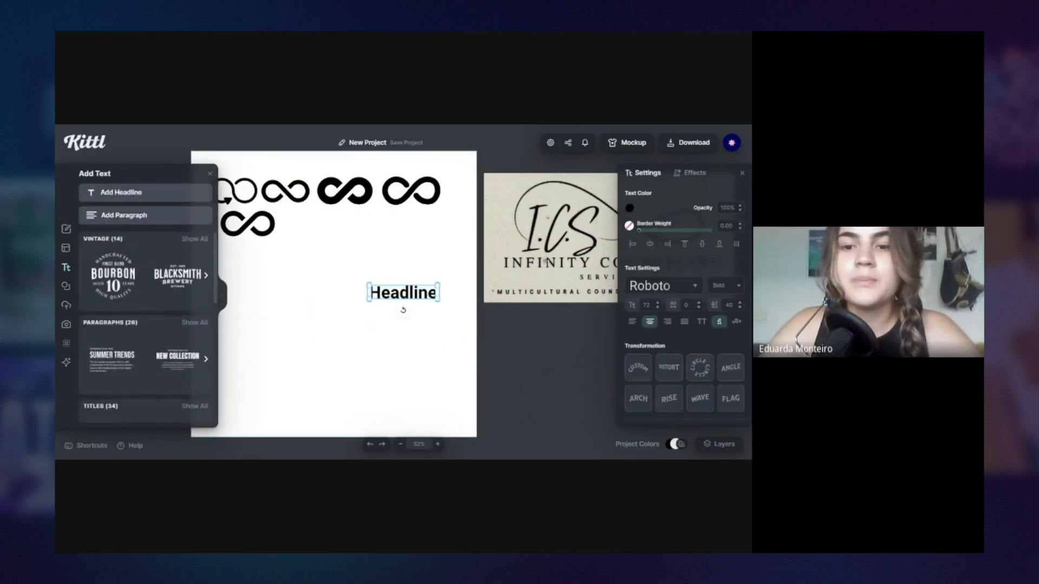
left_click_drag(544, 262, 539, 258)
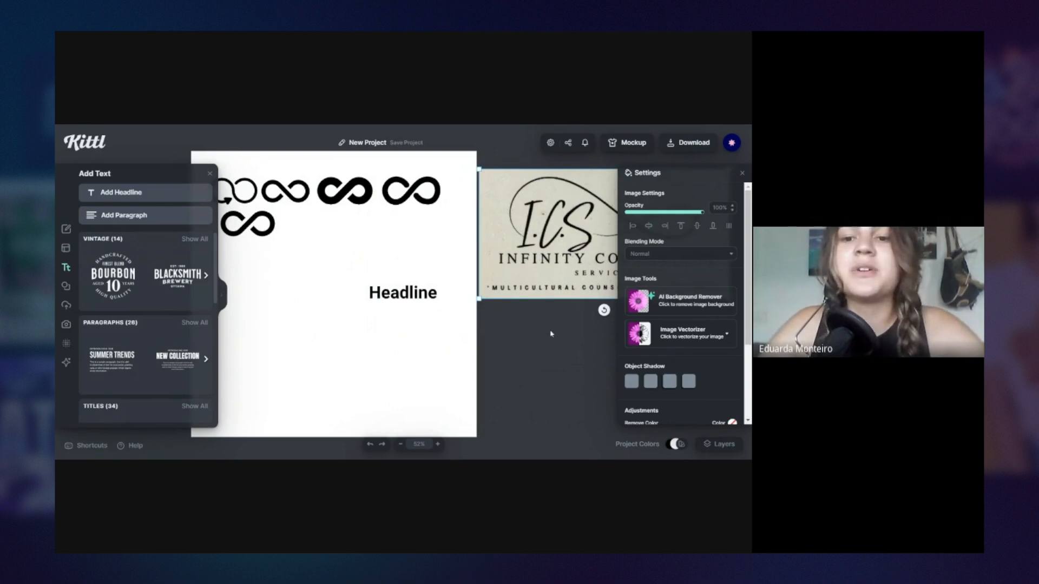
left_click_drag(548, 331, 429, 308)
left_click(322, 277)
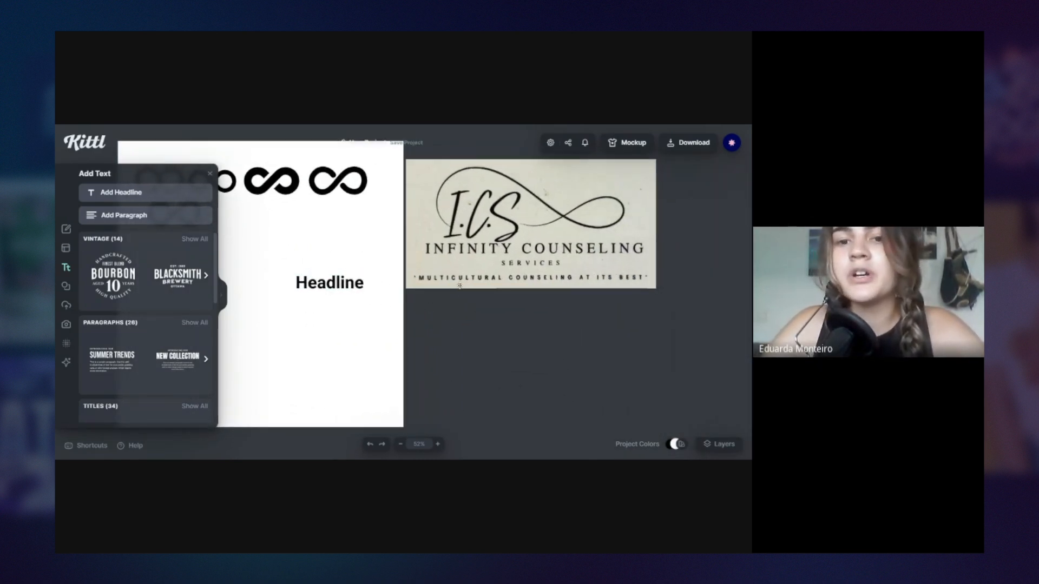
left_click(211, 174)
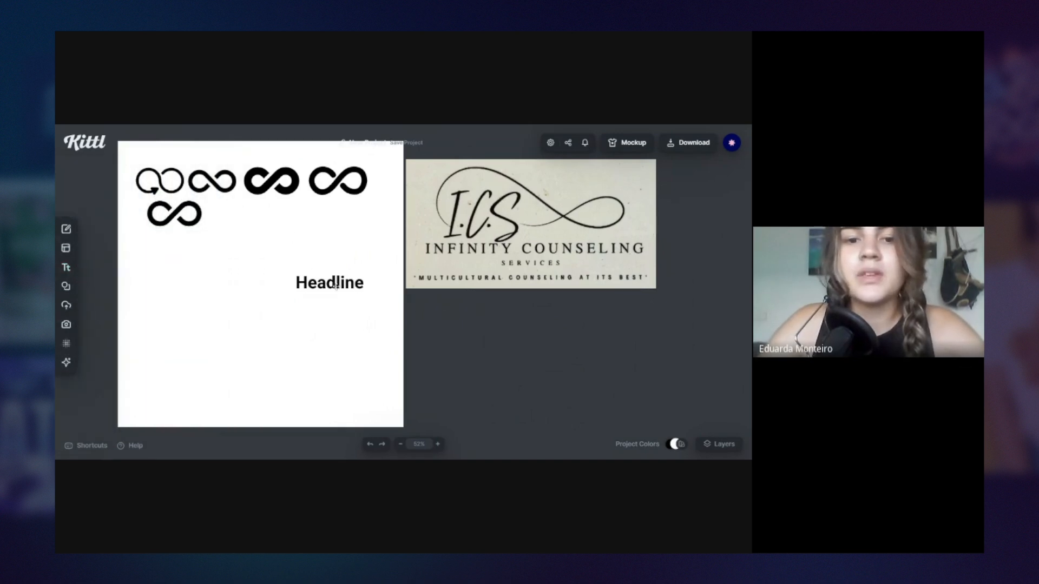
- Move the headline to the middle of the artboard below the infinity symbols and replace its text with "INIFITY"
double_click(327, 281)
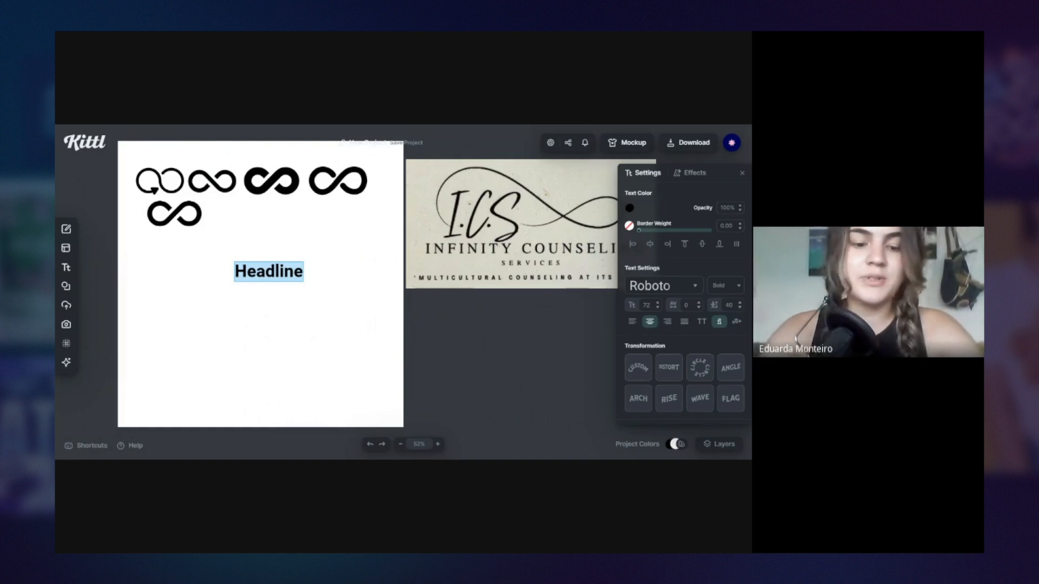
type("INIFITY")
key("Escape")
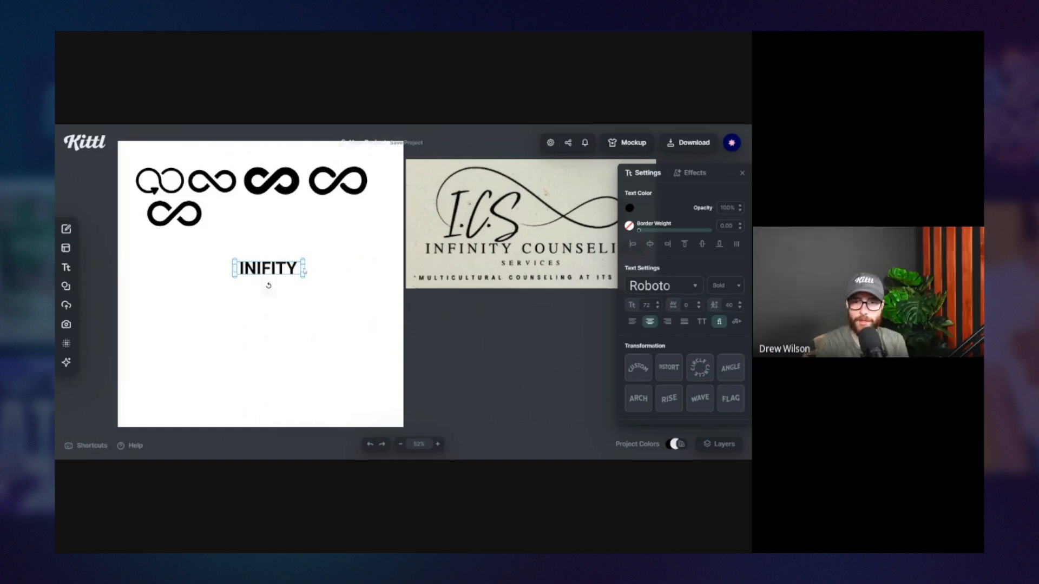
mouse_move(305, 269)
left_mouse_down()
mouse_move(295, 269)
mouse_move(304, 269)
left_mouse_up()
left_click(310, 282)
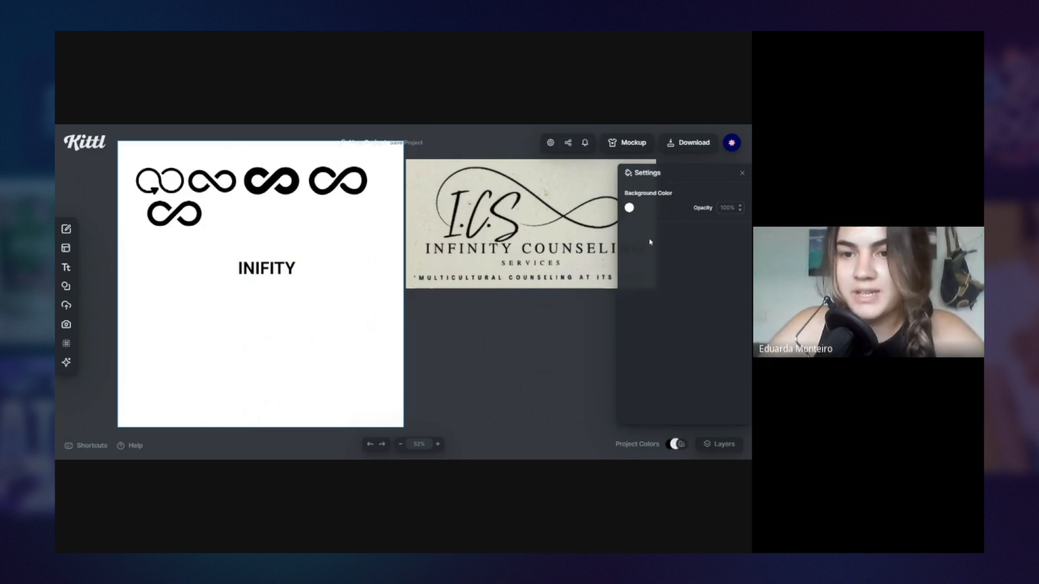
scroll(590, 264, "down", 1)
scroll(597, 289, "up", 1)
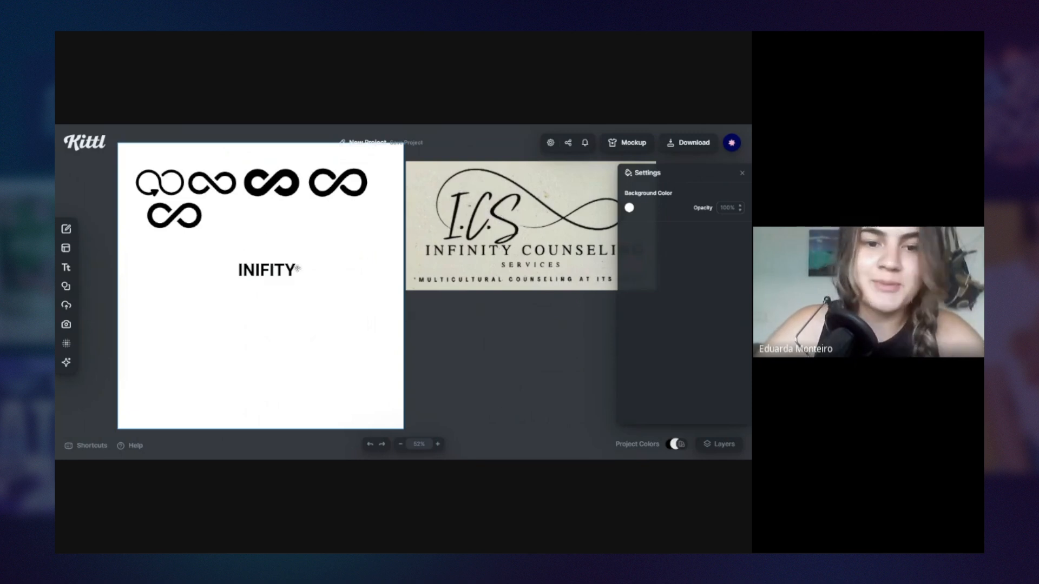
- Enlarge the INIFITY headline to font size 177 and place it just beneath the infinity symbols
left_click(296, 270)
left_click_drag(299, 277, 262, 250)
left_click(650, 244)
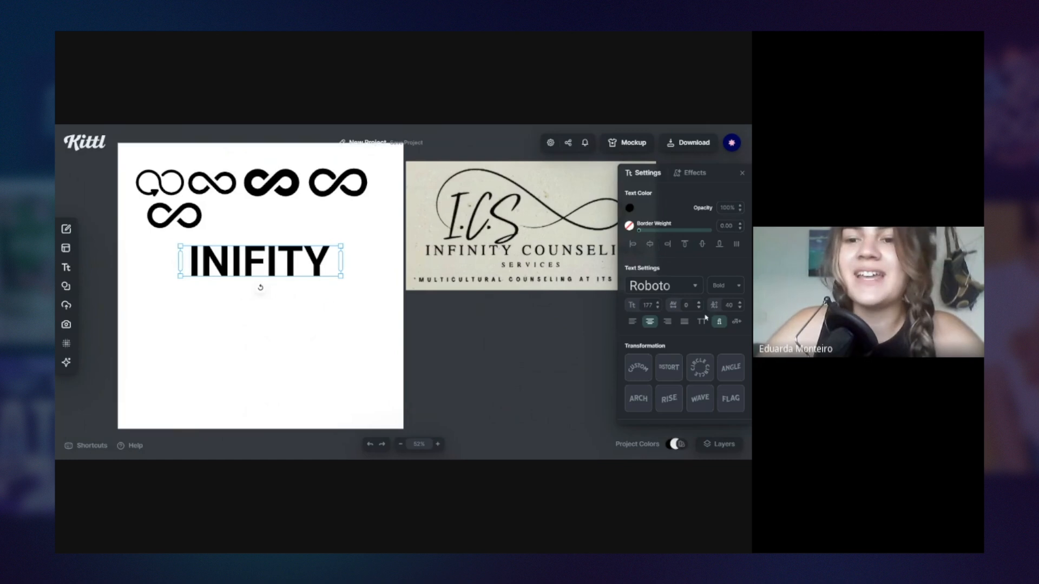
left_click(369, 244)
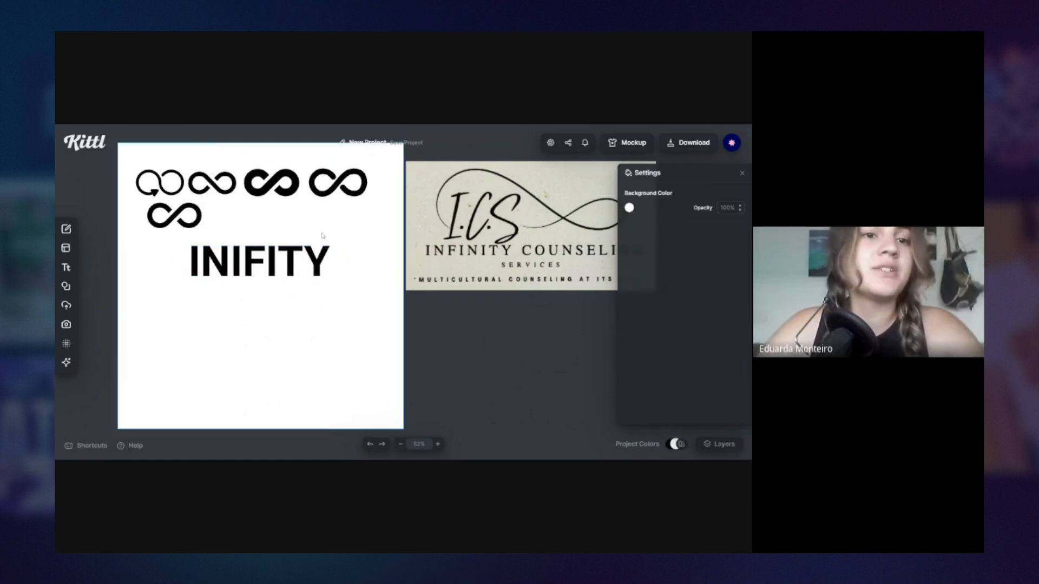
- Set the INIFITY headline in the sans serif typeface Bricolage Grotesque and narrow its text box to fit the word
left_click(321, 254)
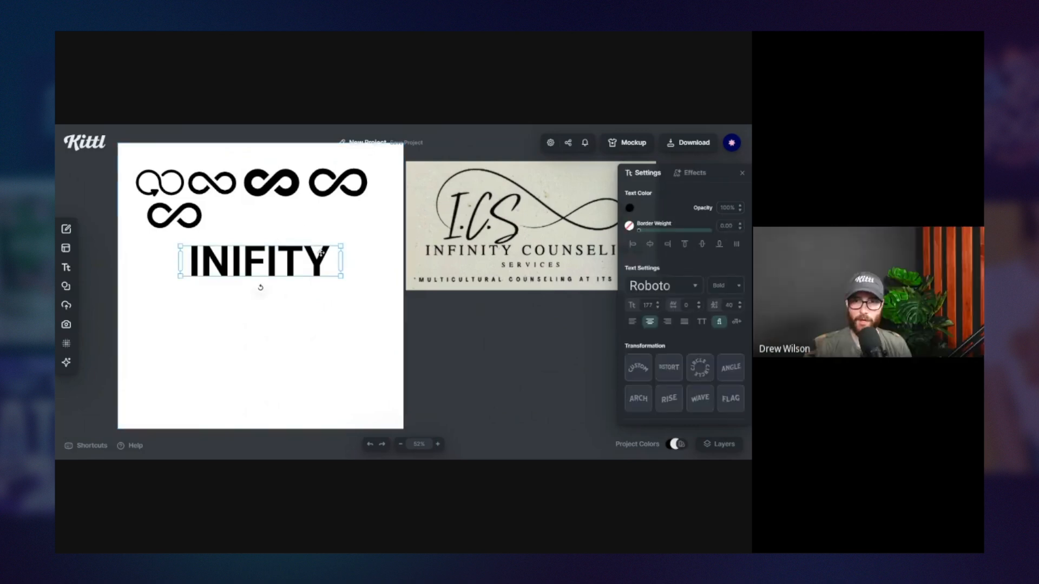
left_click(680, 287)
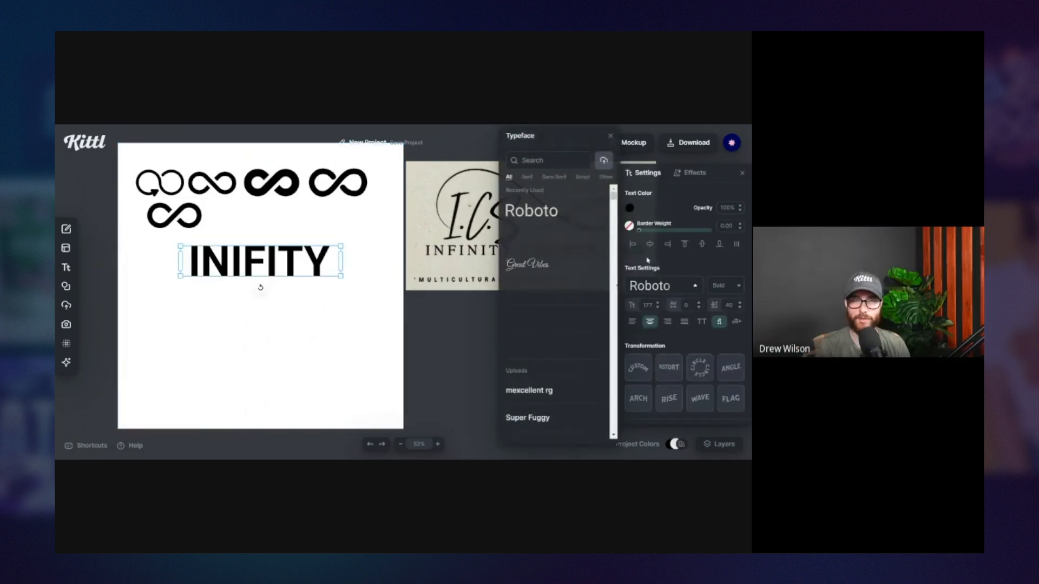
left_click(662, 285)
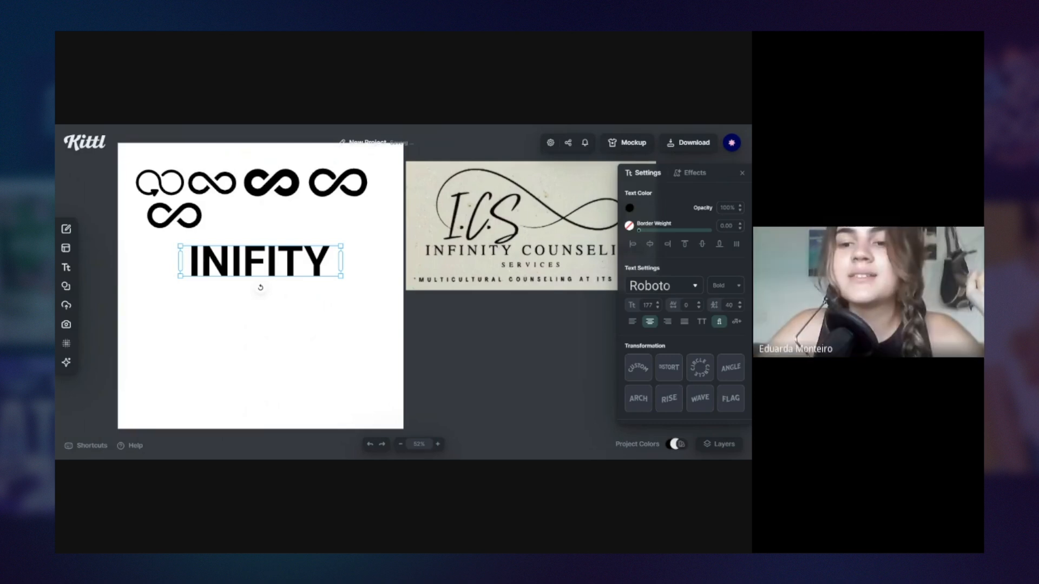
left_click(633, 291)
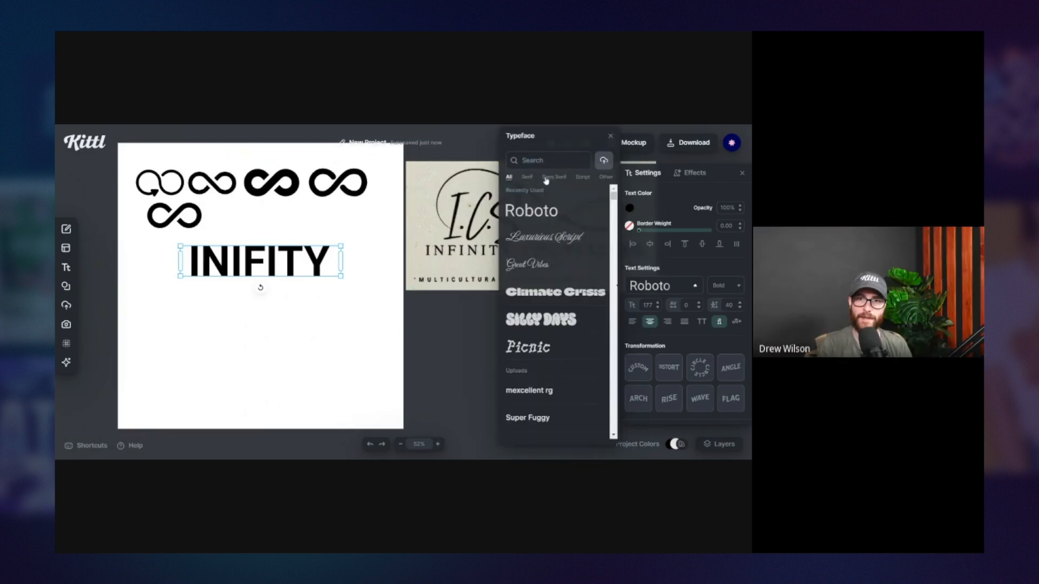
left_click(546, 178)
left_click_drag(613, 206, 606, 234)
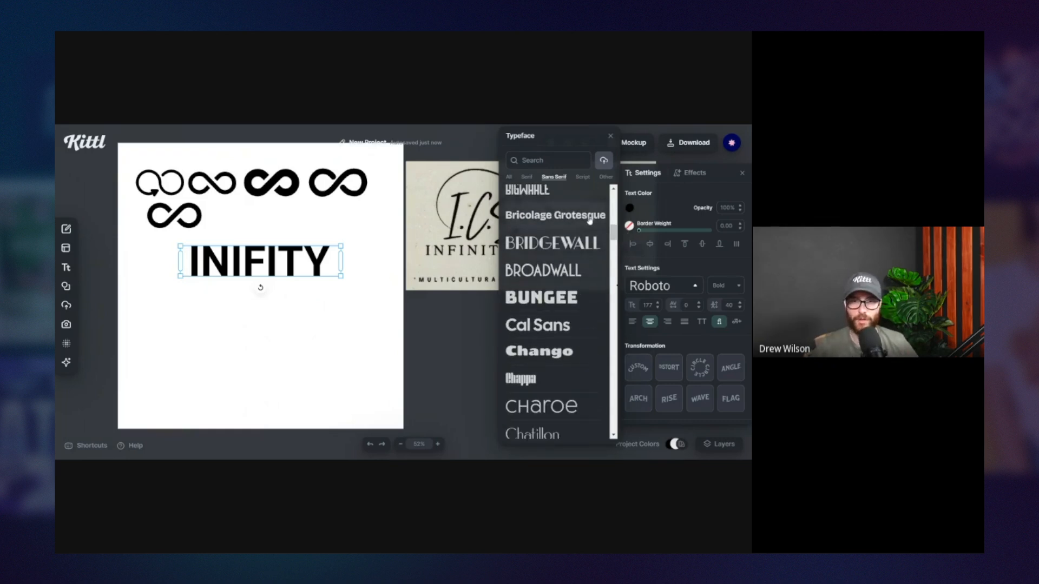
scroll(608, 239, "up", 1)
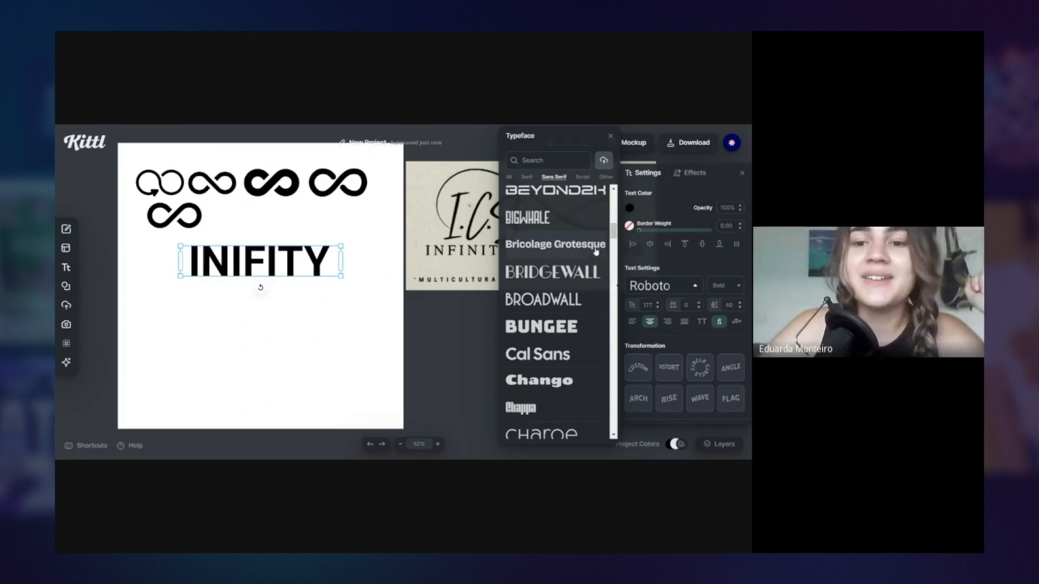
scroll(615, 238, "down", 2)
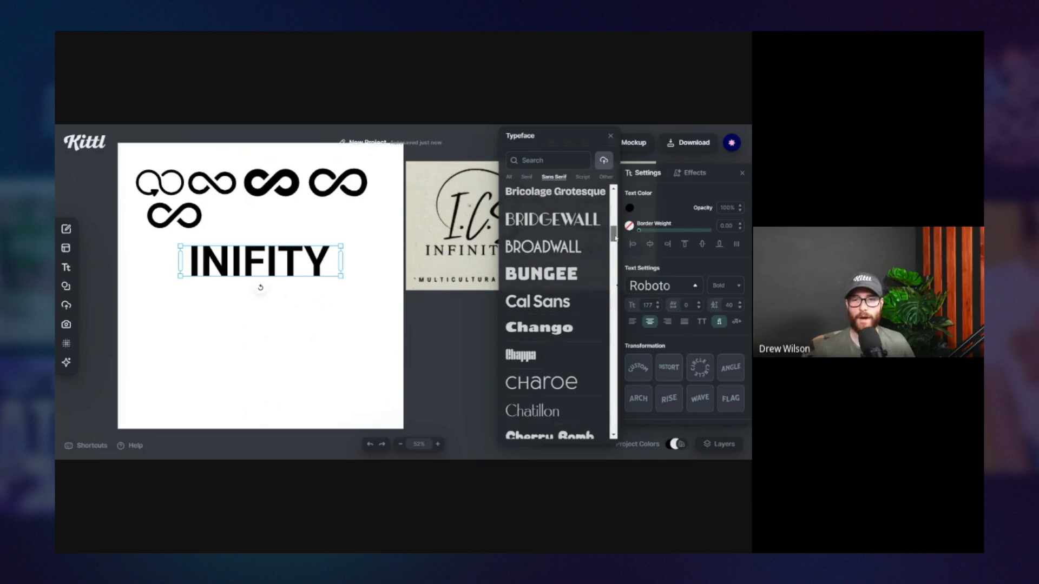
left_click(584, 202)
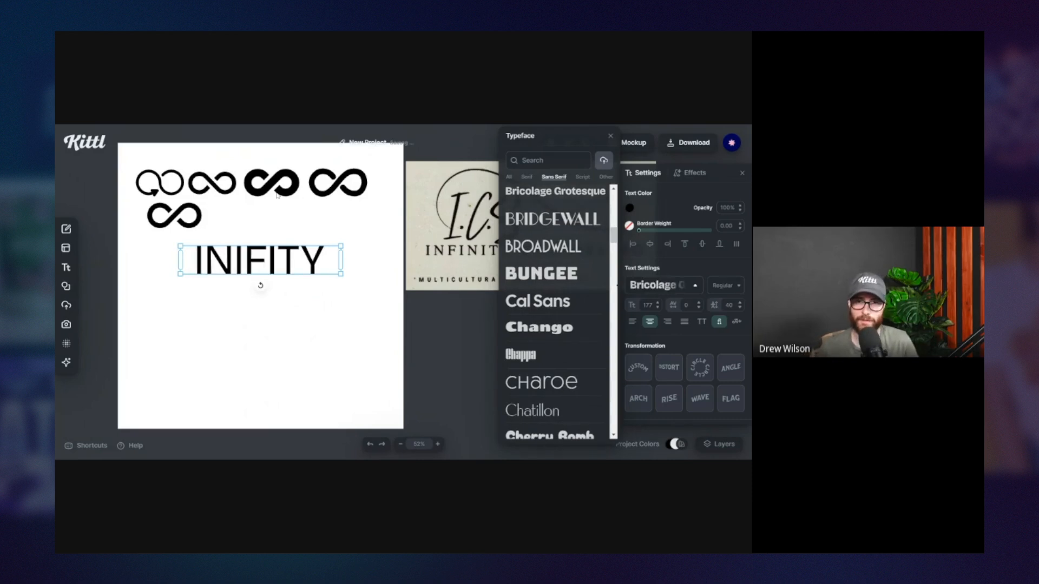
left_click_drag(341, 261, 324, 255)
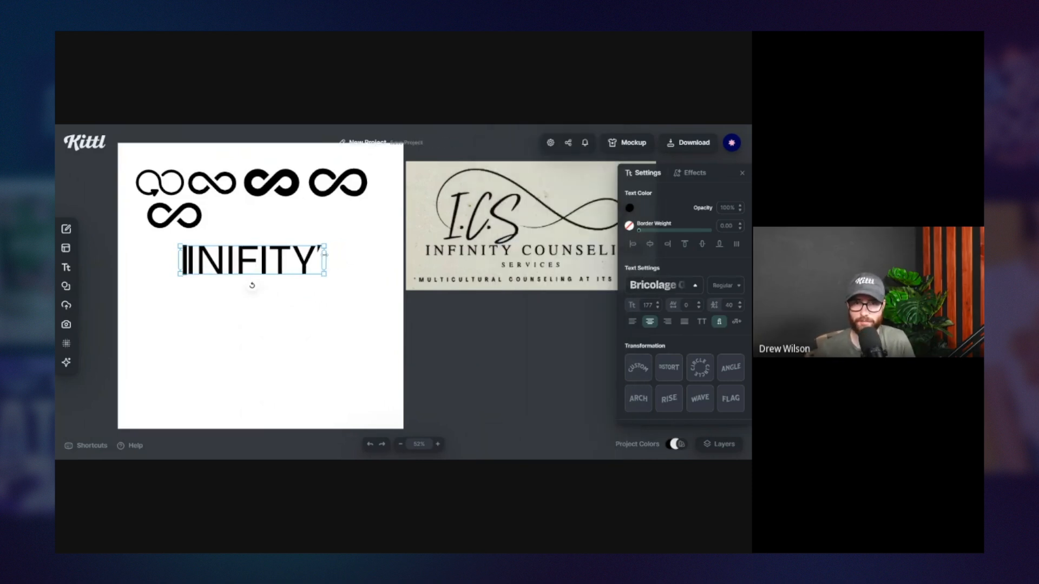
left_click(349, 296)
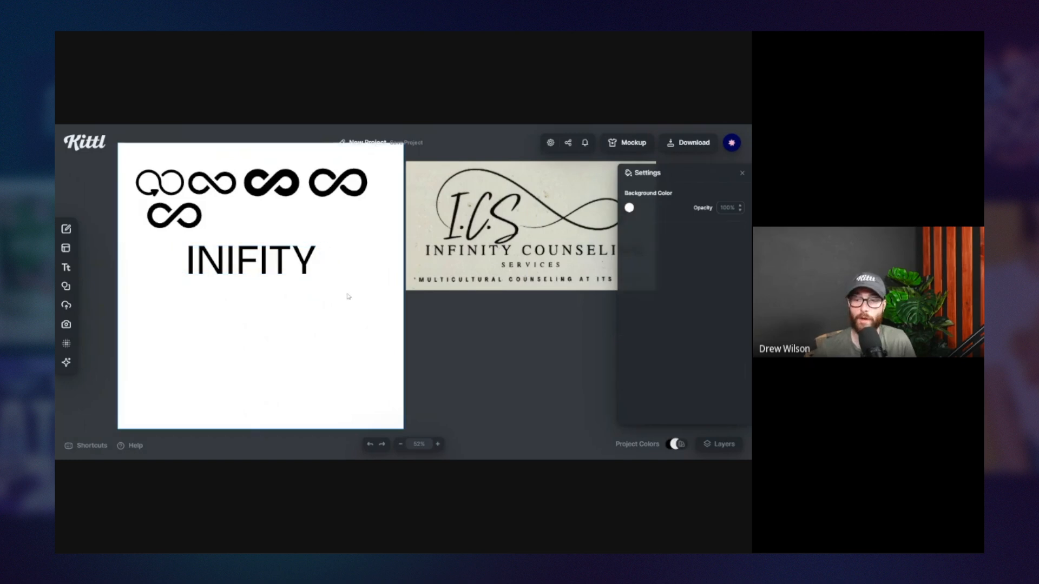
- Make two copies of the headline stacked below the original, set in the sans serif typefaces Quicksand and Powerr
left_click(264, 257)
left_click_drag(264, 257, 264, 293, "alt")
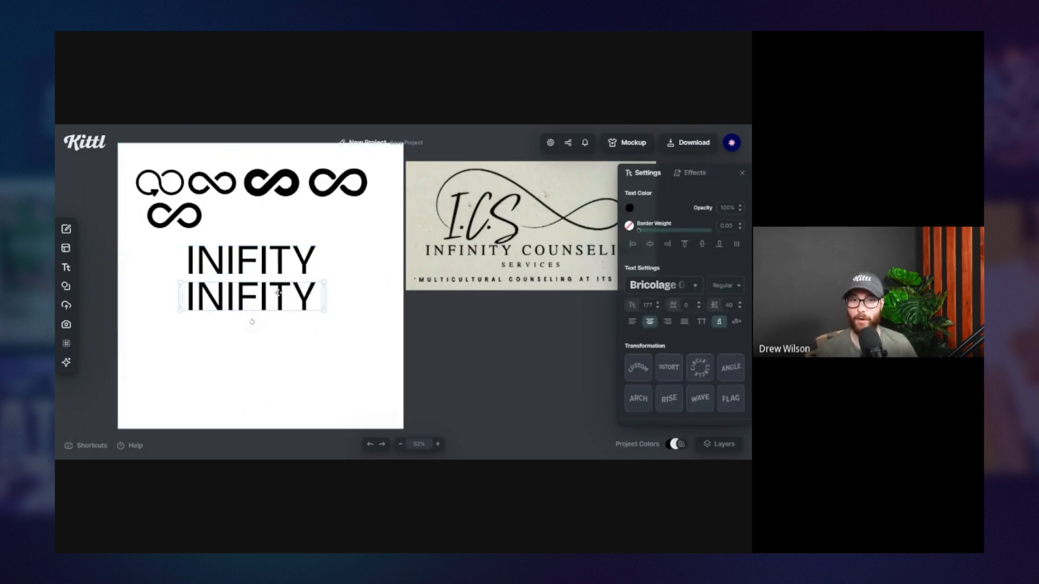
left_click(657, 285)
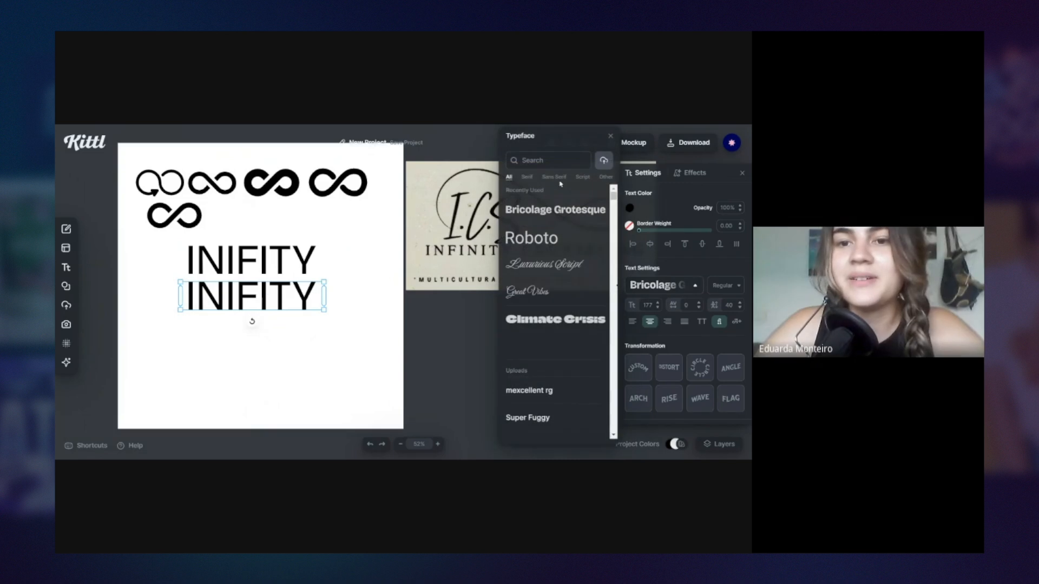
left_click_drag(613, 199, 612, 248)
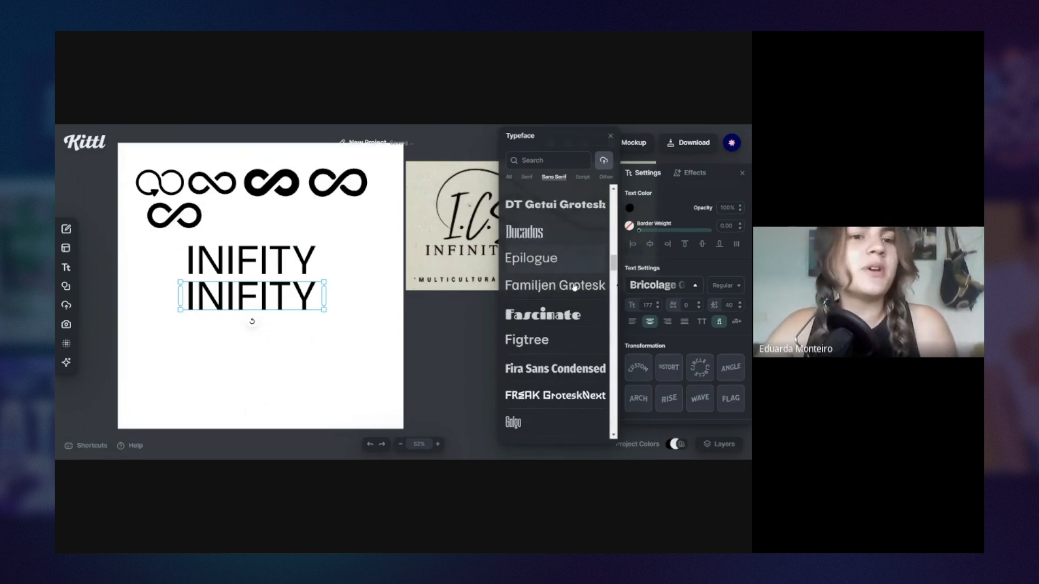
left_click_drag(615, 268, 617, 327)
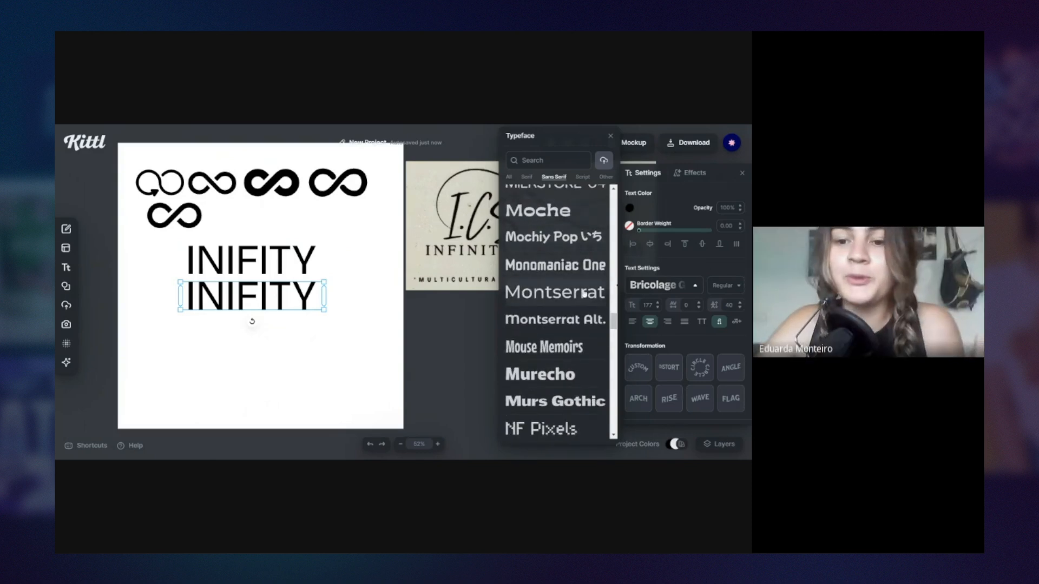
left_click_drag(612, 320, 612, 321)
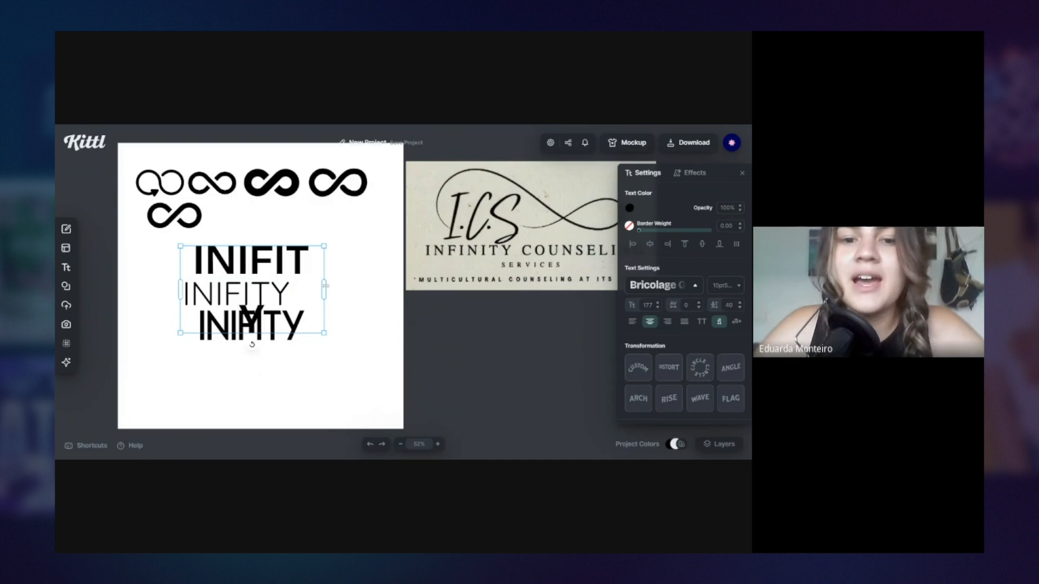
left_click(665, 285)
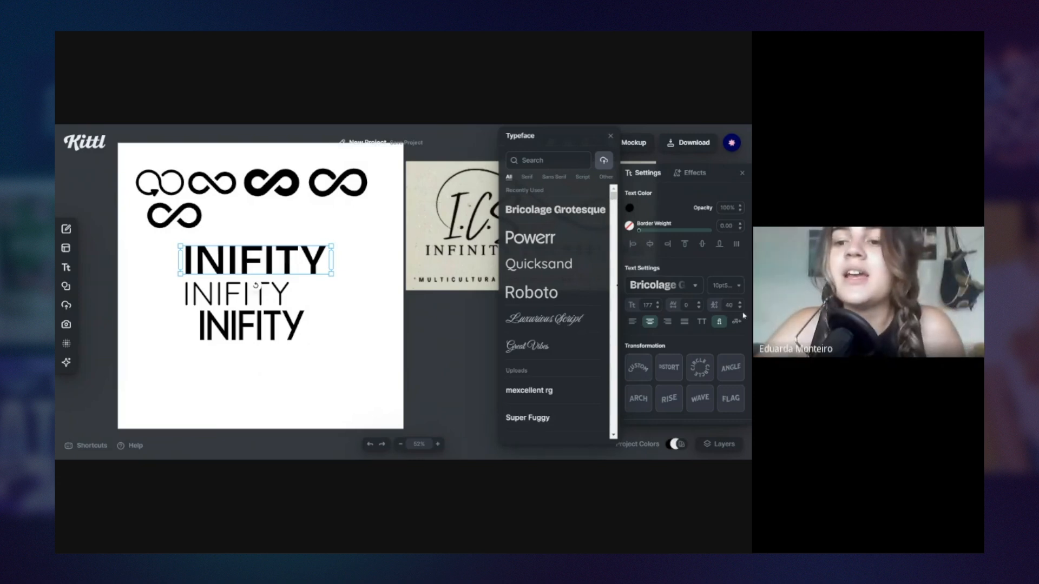
left_click(725, 285)
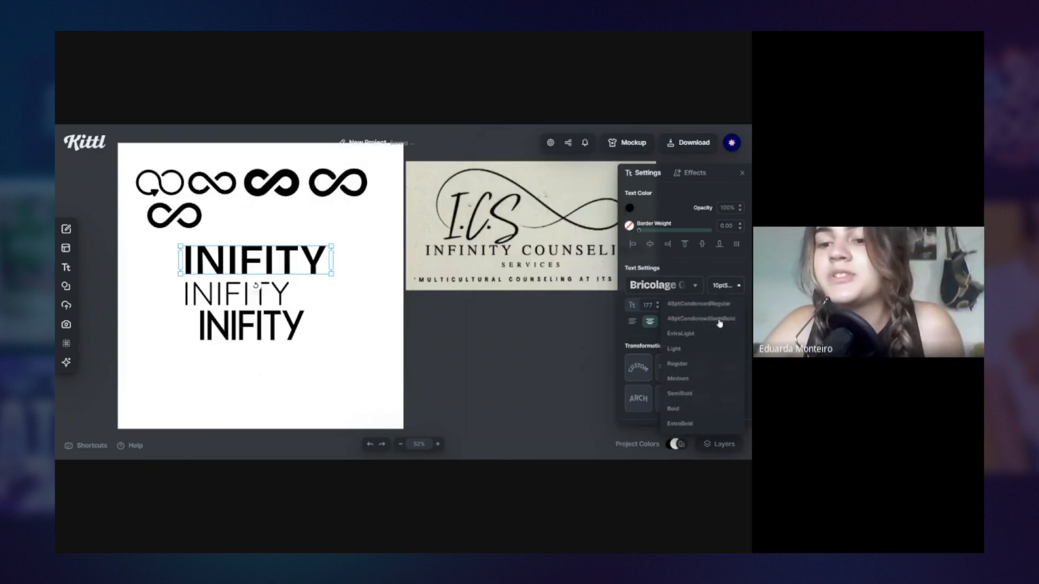
scroll(717, 336, "up", 10)
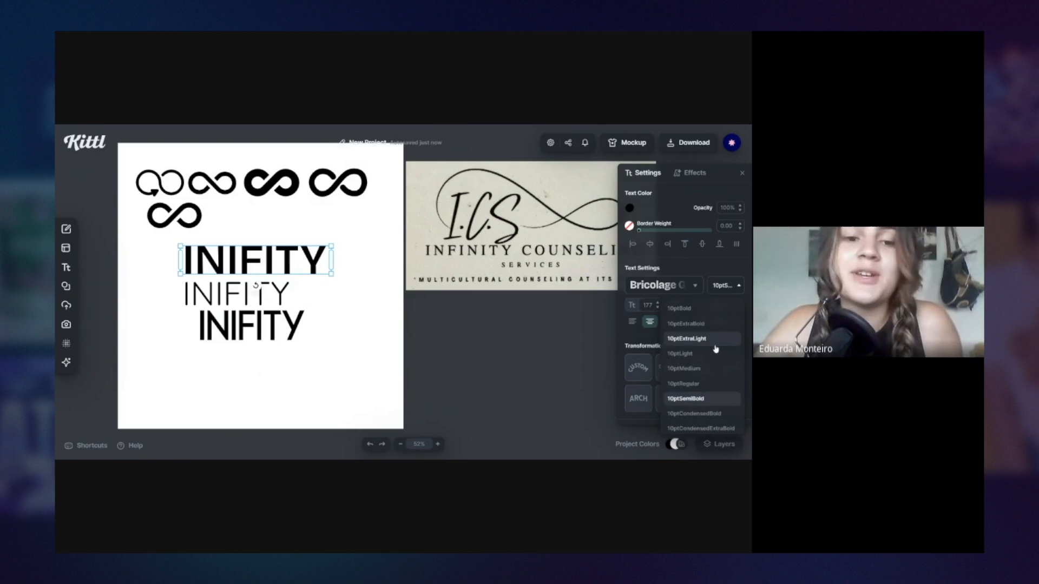
- Shift the Bricolage Grotesque and Quicksand headlines toward the artboard's left edge and place the Powerr one beside the Quicksand one
left_click_drag(315, 258, 273, 248)
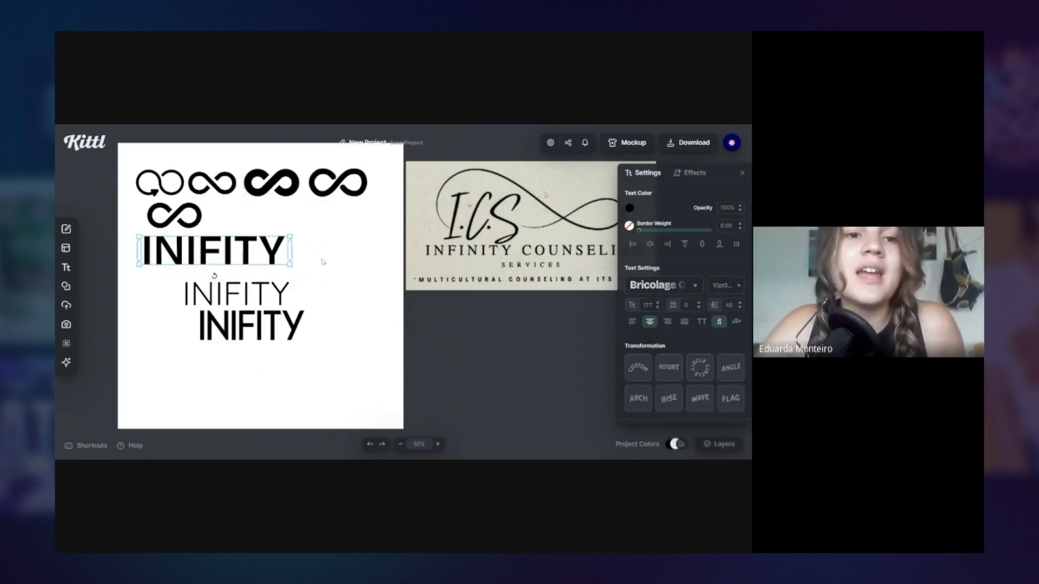
left_click(274, 292)
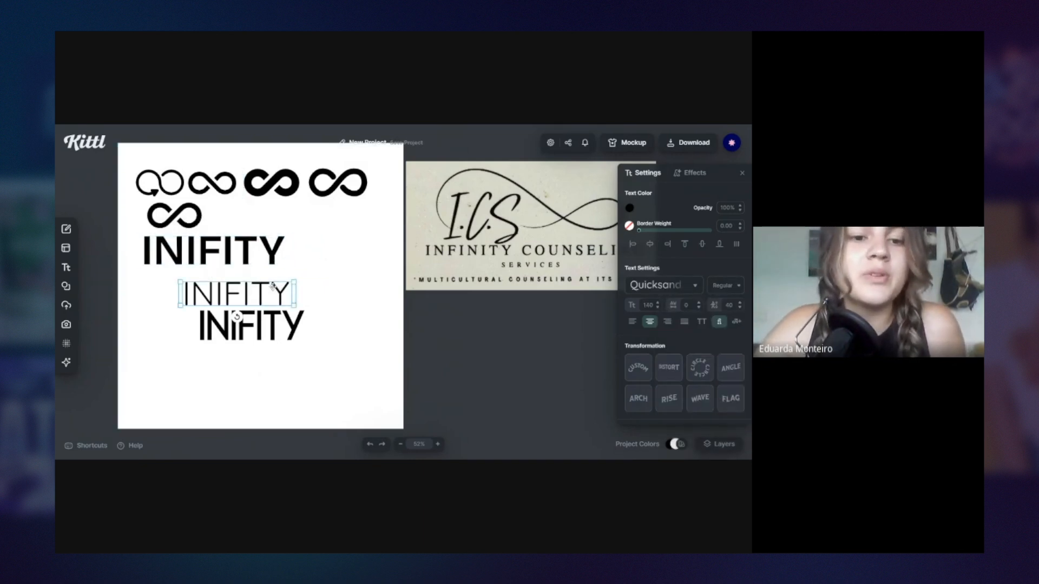
left_click_drag(272, 286, 230, 281)
left_click_drag(299, 326, 364, 285)
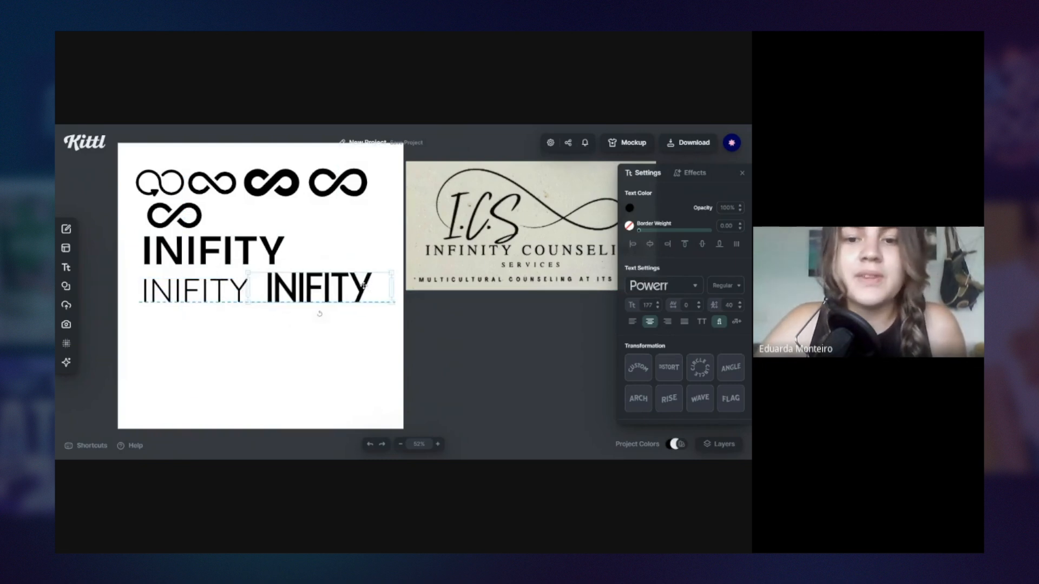
- Set the Powerr headline's weight to Bold, narrow its text box and lower it below the Quicksand headline's line
left_click(725, 285)
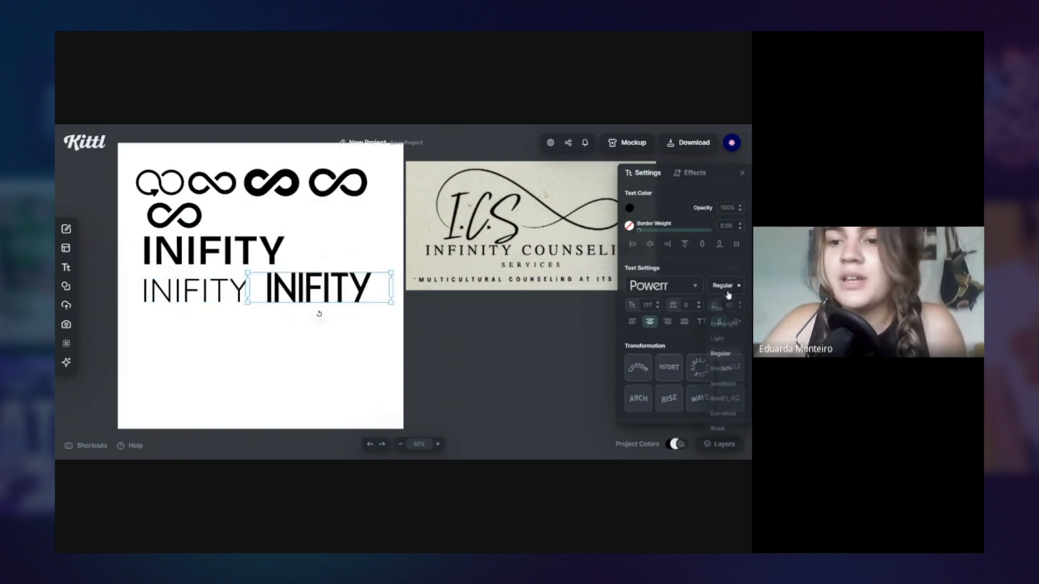
left_click(716, 398)
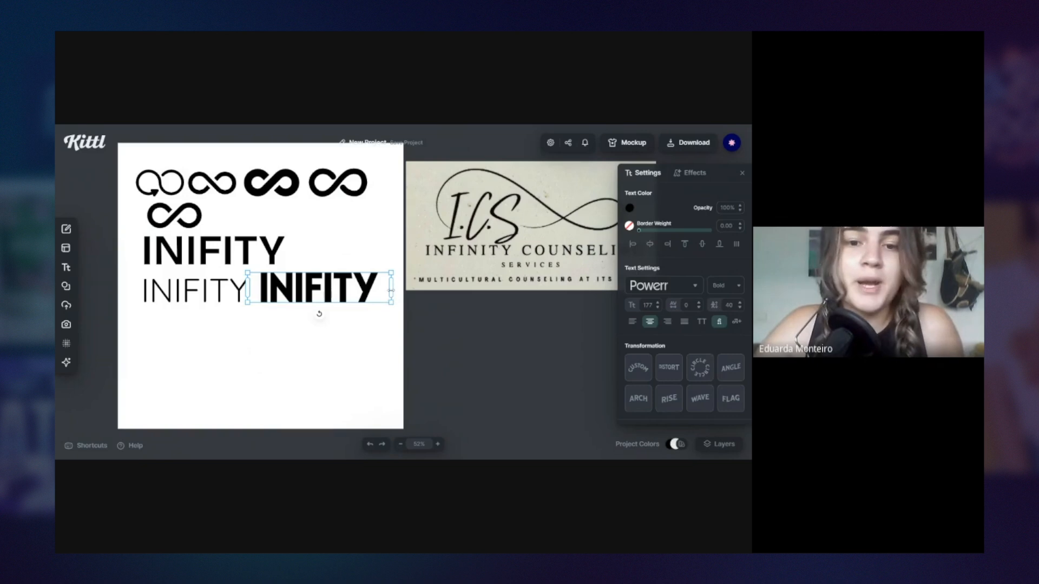
left_click_drag(391, 290, 346, 310)
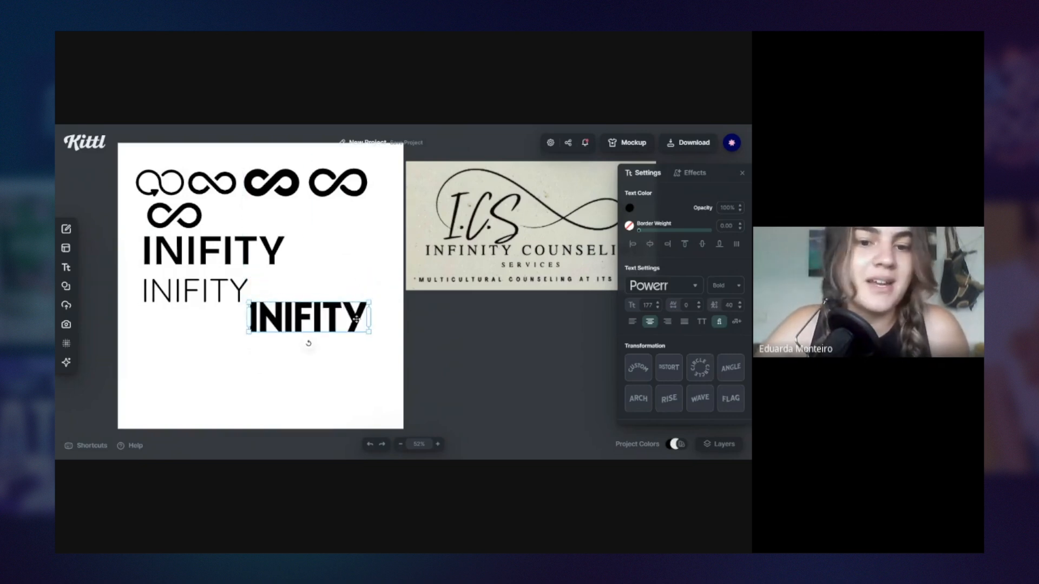
- Duplicate the Bricolage Grotesque headline straight down near the artboard's lower edge
left_click(244, 245)
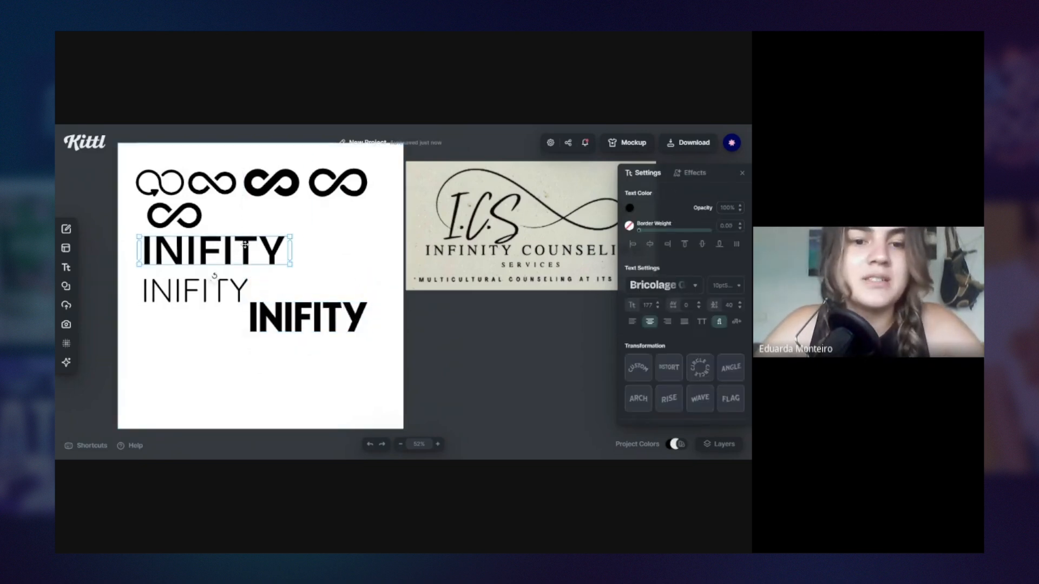
left_click_drag(245, 245, 244, 361)
- Give the Quicksand headline a heavier weight and widen its text box slightly
double_click(222, 300)
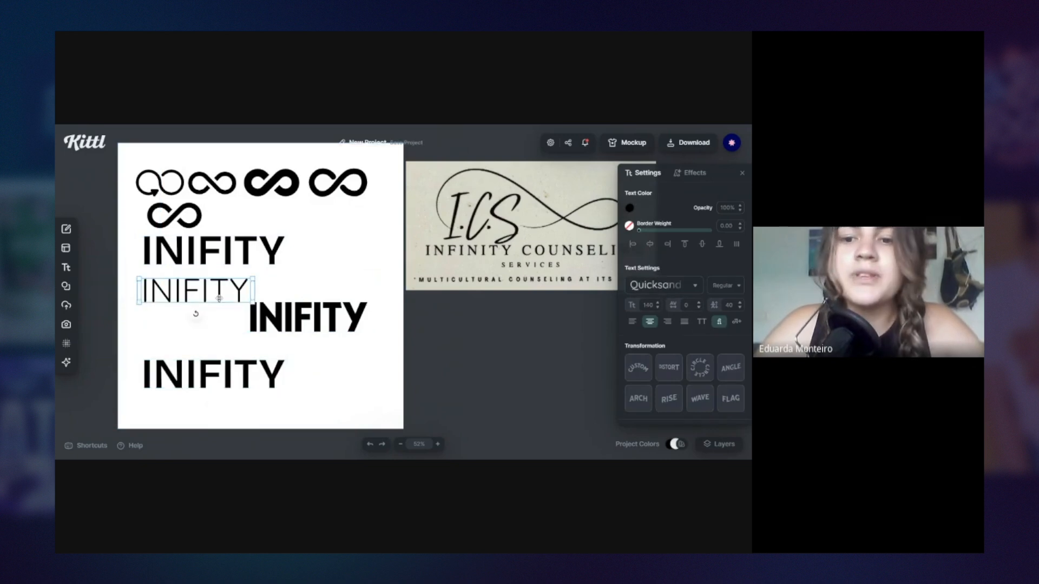
key("Escape")
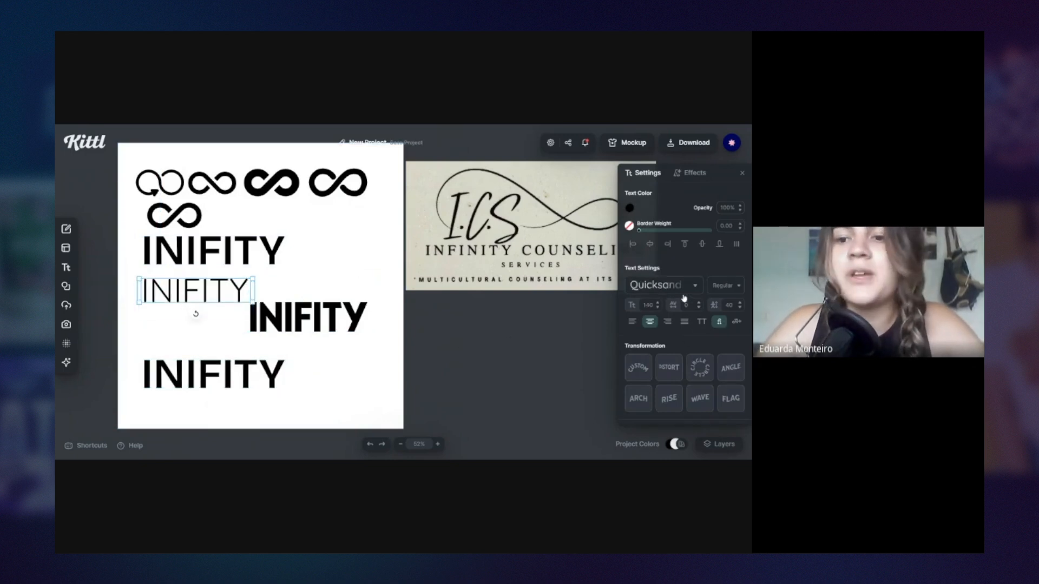
left_click(728, 286)
left_click(721, 353)
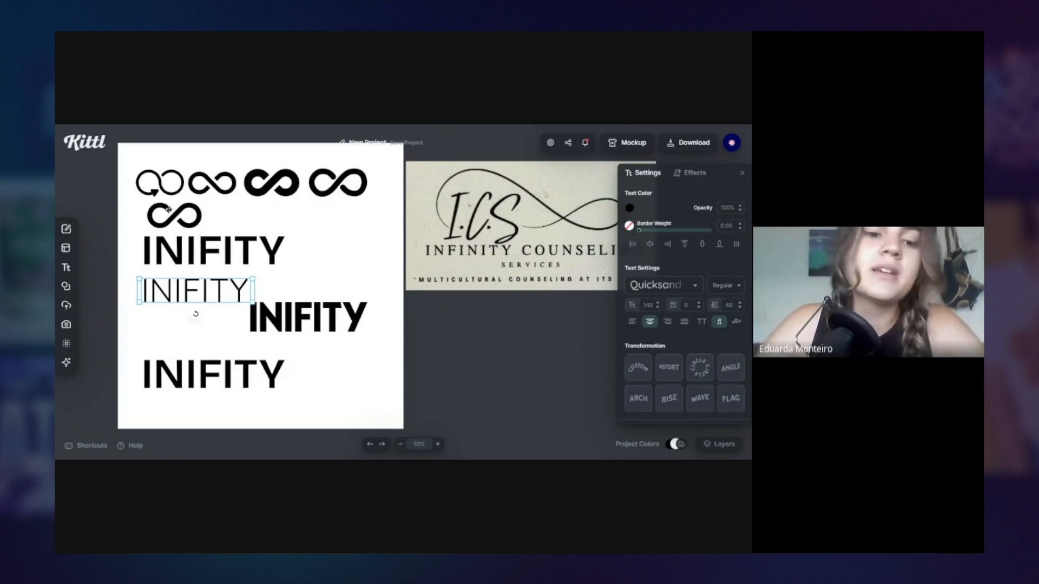
mouse_move(254, 292)
left_mouse_down()
mouse_move(260, 305)
mouse_move(266, 295)
left_mouse_up()
- Build a small logo draft in the artboard's upper-right corner by placing the reduced Quicksand headline beneath the last infinity symbol of the row
mouse_move(338, 183)
left_mouse_down()
mouse_move(324, 213)
mouse_move(332, 199)
left_mouse_up()
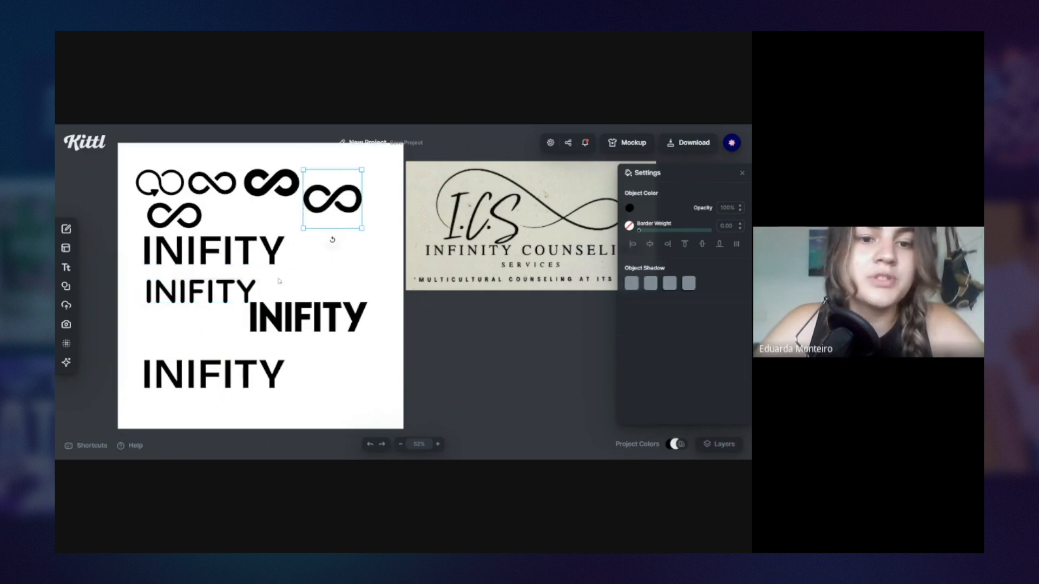
left_click_drag(246, 291, 369, 189)
left_click_drag(354, 230, 316, 209)
left_click(332, 279)
- Set the lowest INIFITY headline in the sans serif typeface Utara with Bold weight
left_click(214, 373)
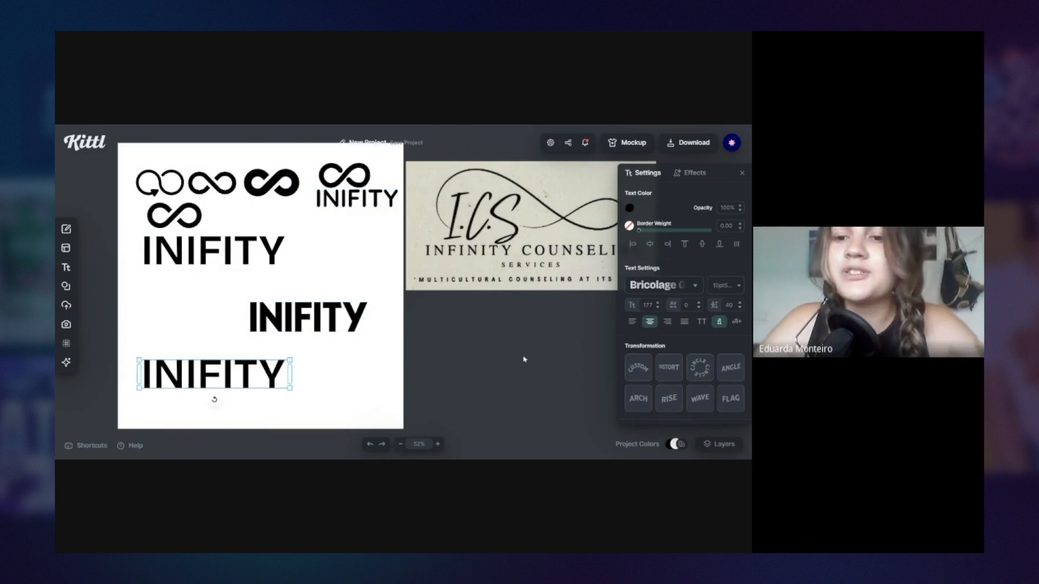
left_click(661, 285)
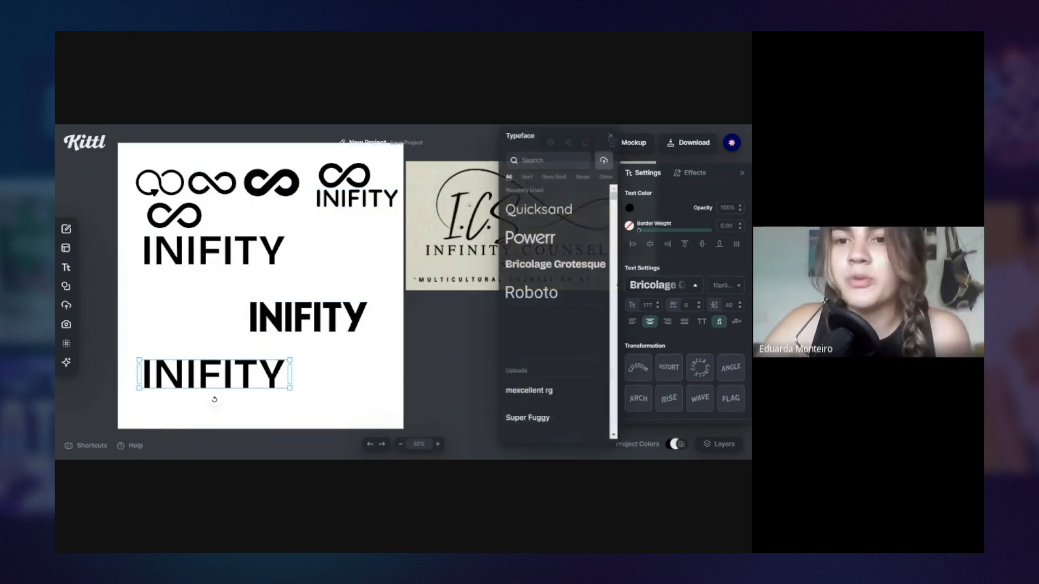
left_click(553, 176)
scroll(541, 313, "down", 15)
left_click(539, 314)
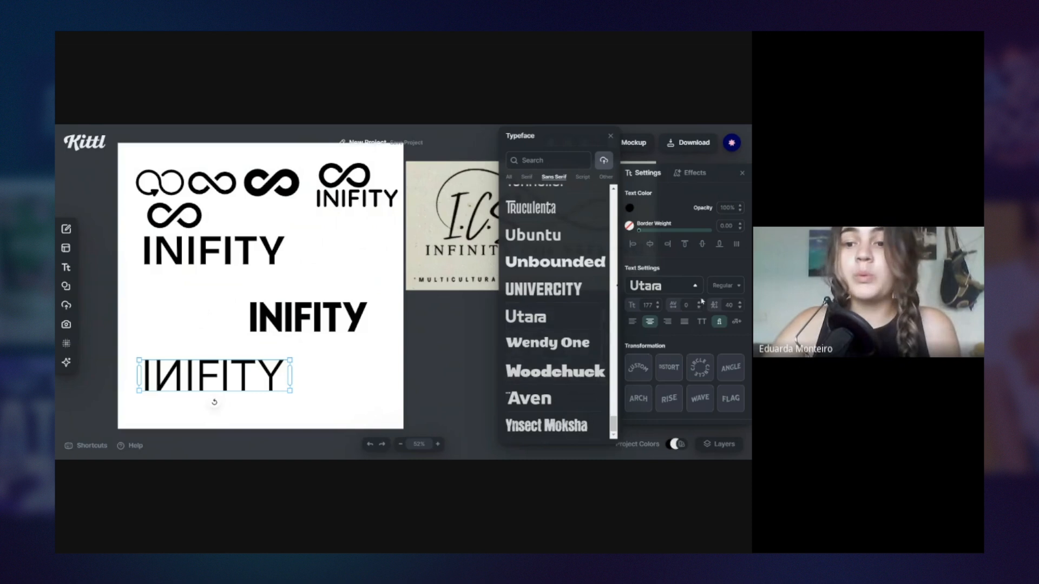
left_click(725, 285)
left_click(720, 369)
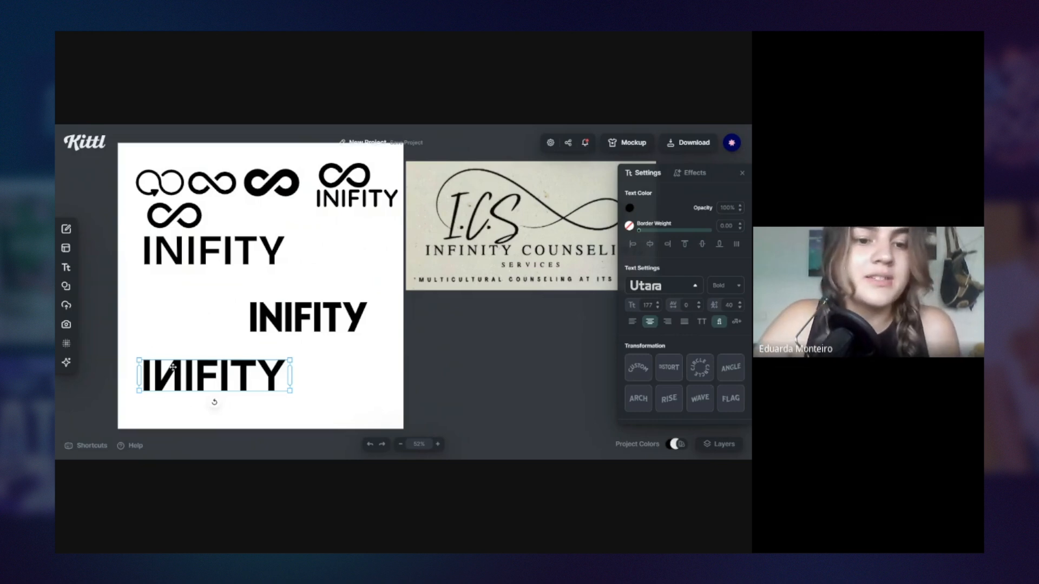
- Scale down the lowest INIFITY headline in Utara proportionally and leave it near the artboard's lower edge
left_click_drag(290, 385, 262, 372)
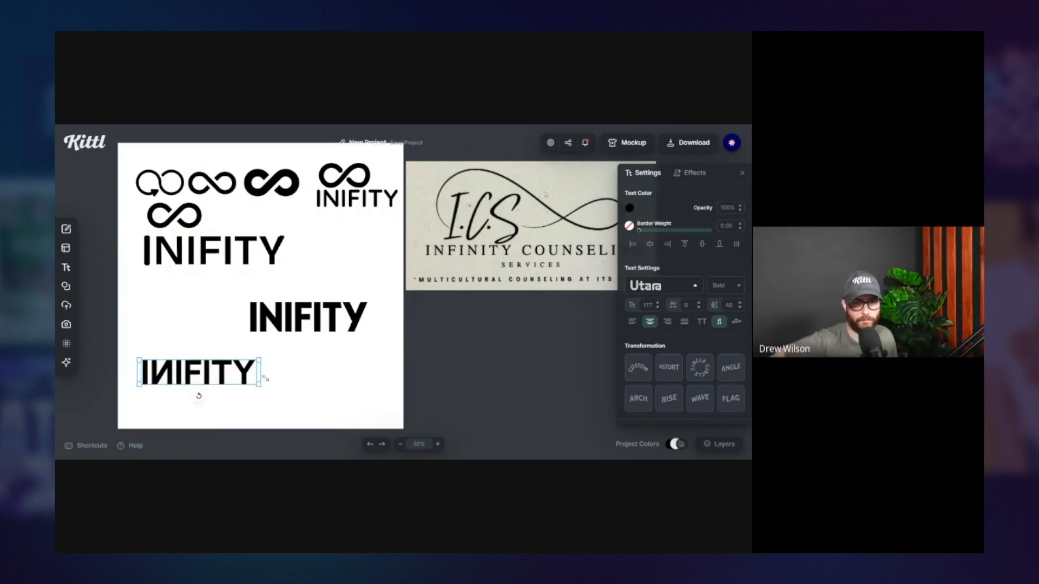
left_click(260, 375)
left_click(260, 376)
left_click(306, 362)
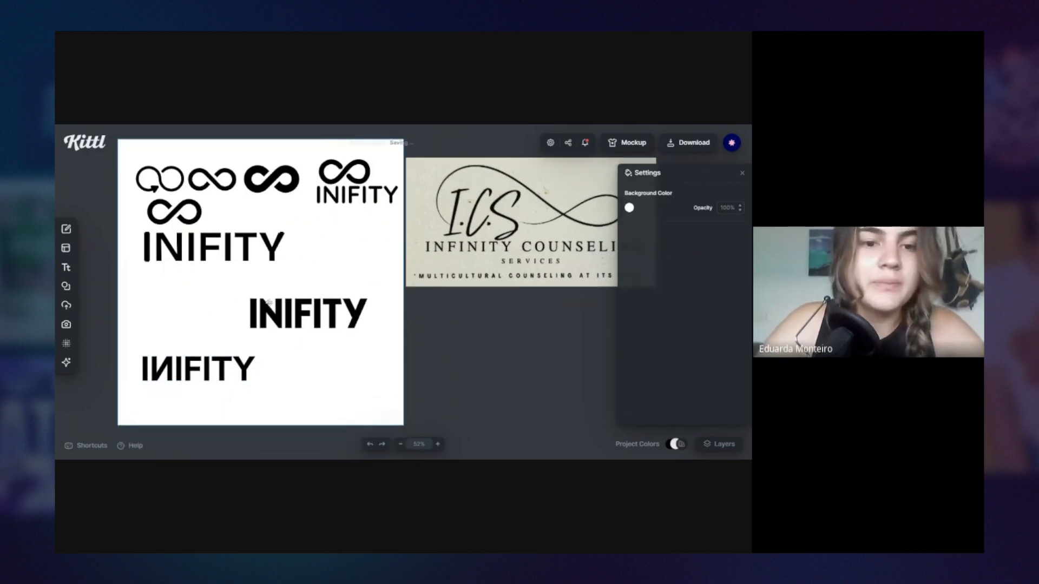
- Stack the Powerr, Quicksand and Utara headlines in one left-aligned column beneath the Bricolage Grotesque headline
left_click_drag(329, 313, 225, 281)
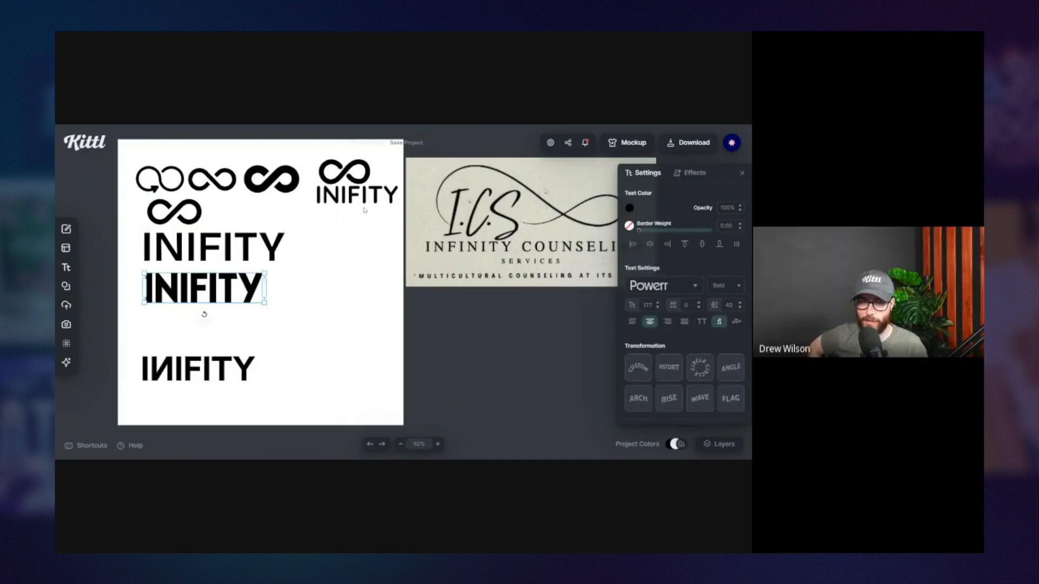
left_click_drag(363, 199, 255, 356)
left_click(278, 362)
left_click(292, 363)
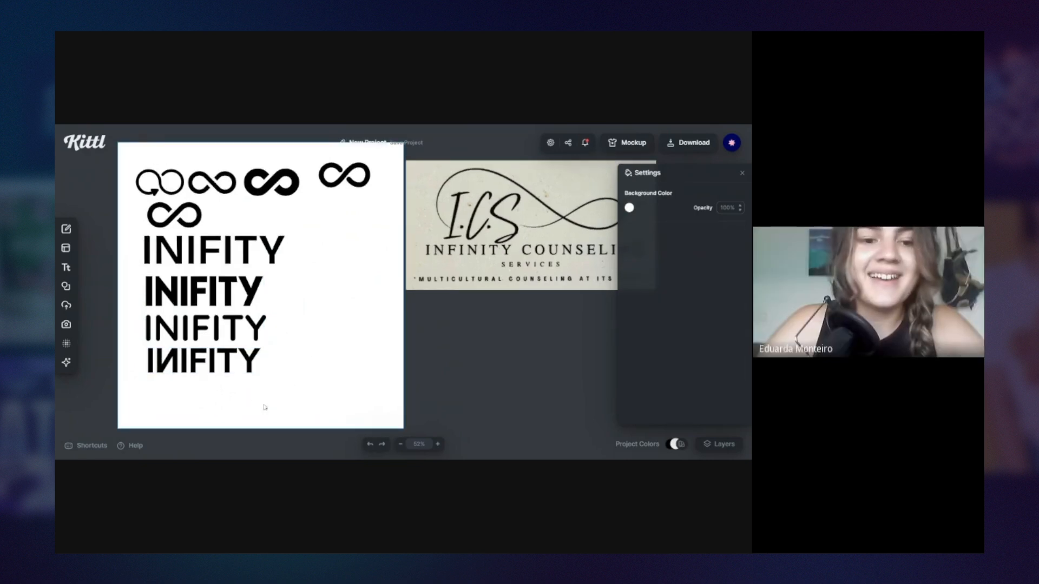
- Correct the misspelled wording of all four stacked headlines to INFINITY
left_click(246, 373)
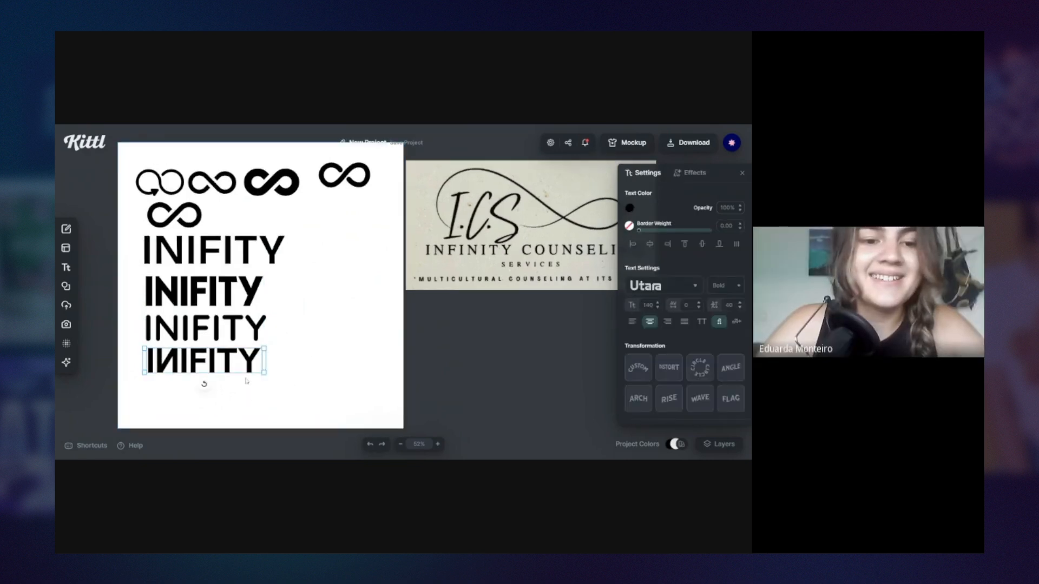
left_click(247, 260)
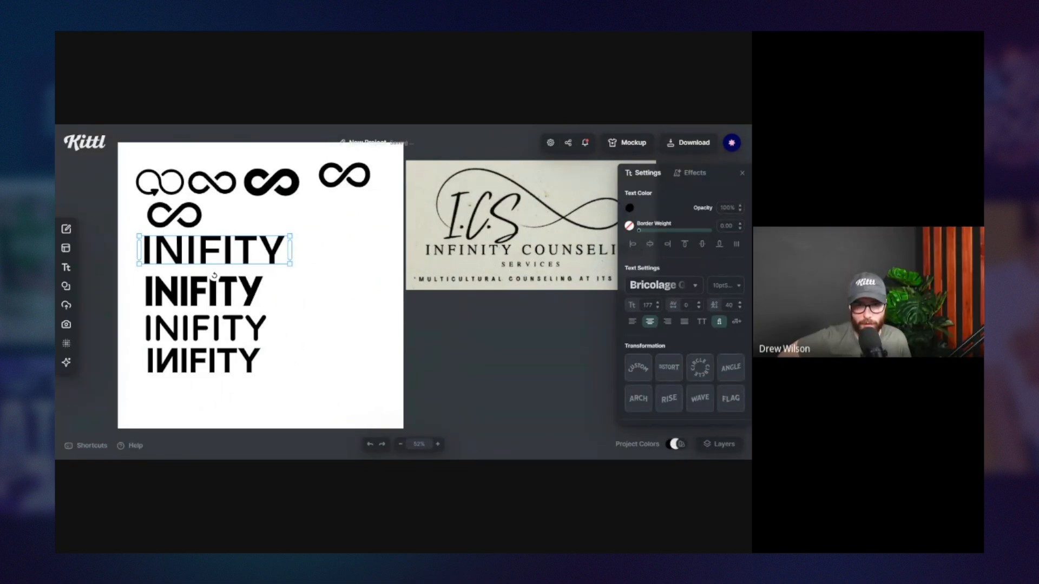
left_click(324, 318)
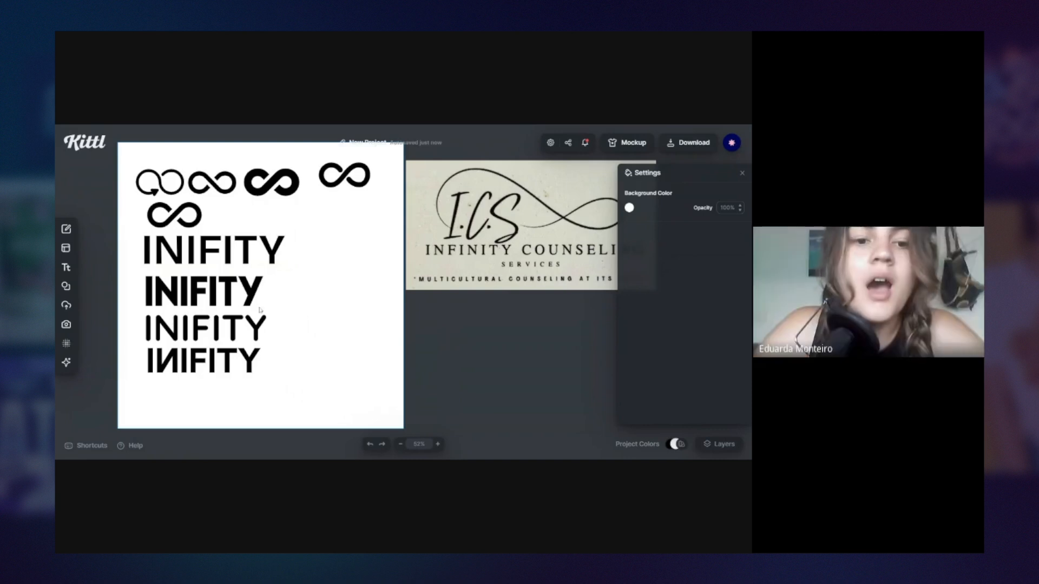
double_click(230, 261)
left_click_drag(287, 259, 147, 258)
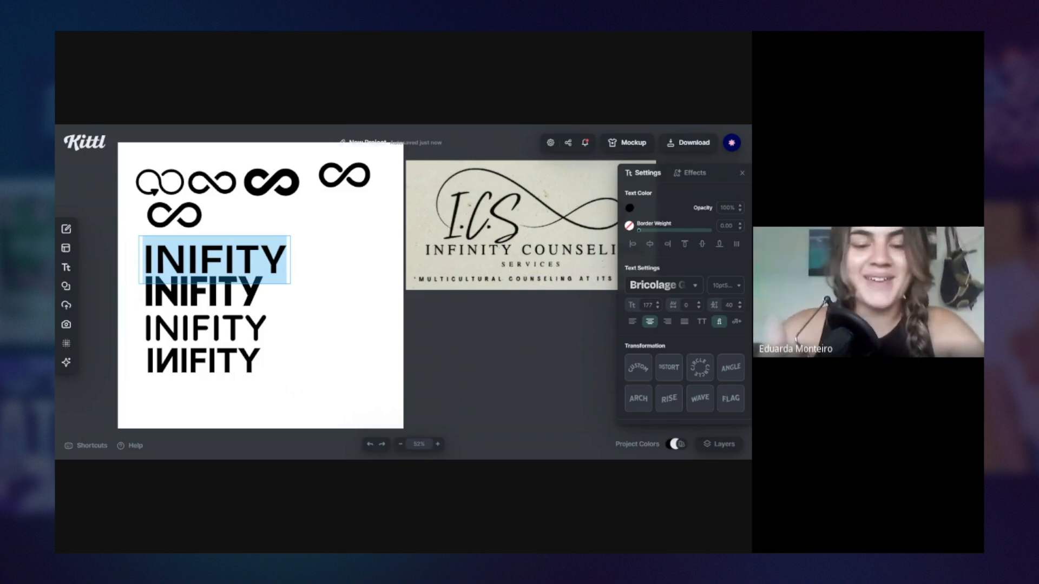
type("INFINITY")
left_click(331, 324)
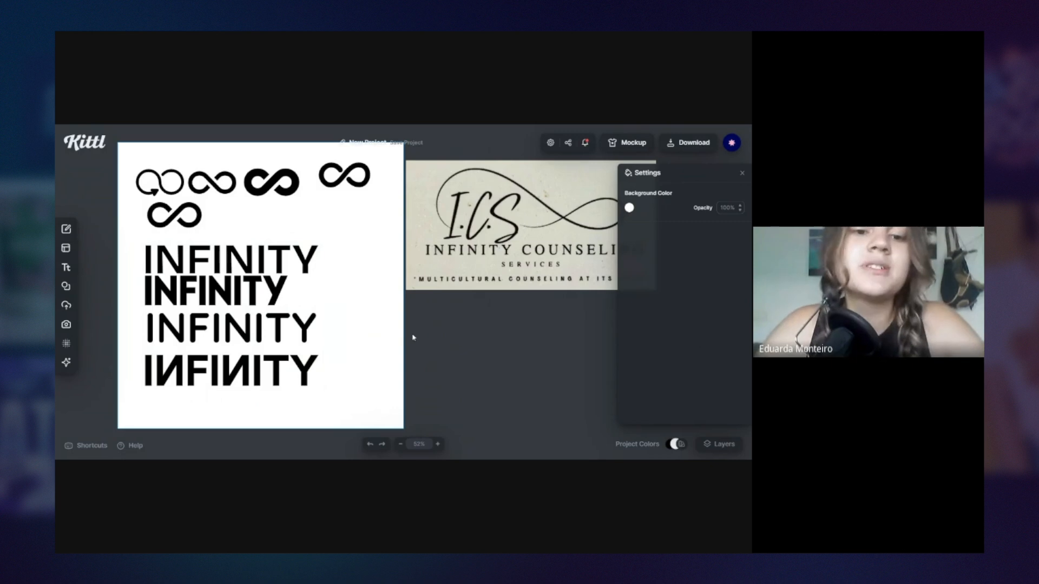
- Nudge the Powerr and Quicksand headlines to even out their spacing and left alignment in the column
left_click(218, 293)
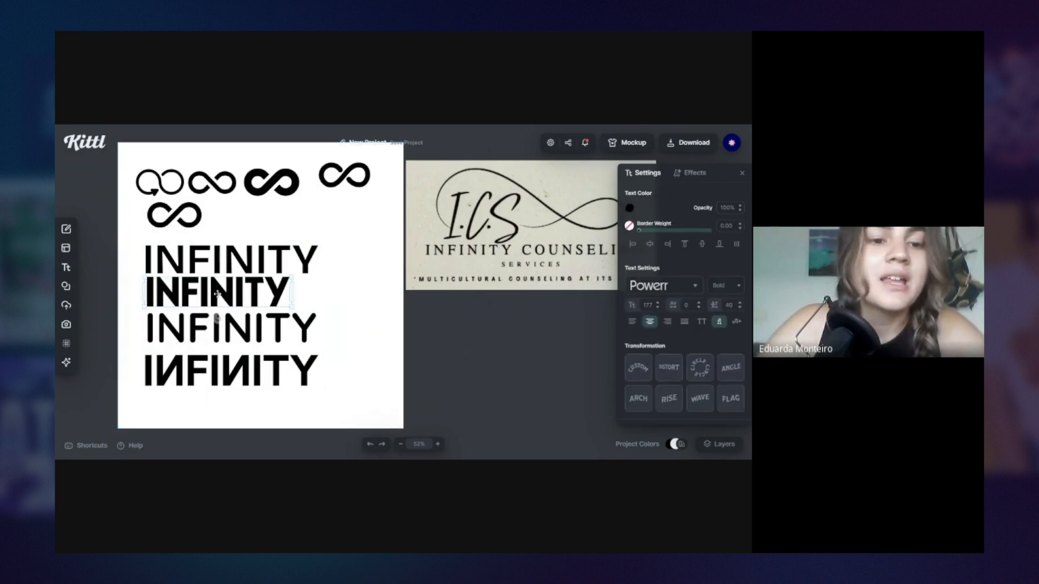
left_click_drag(216, 298, 213, 297)
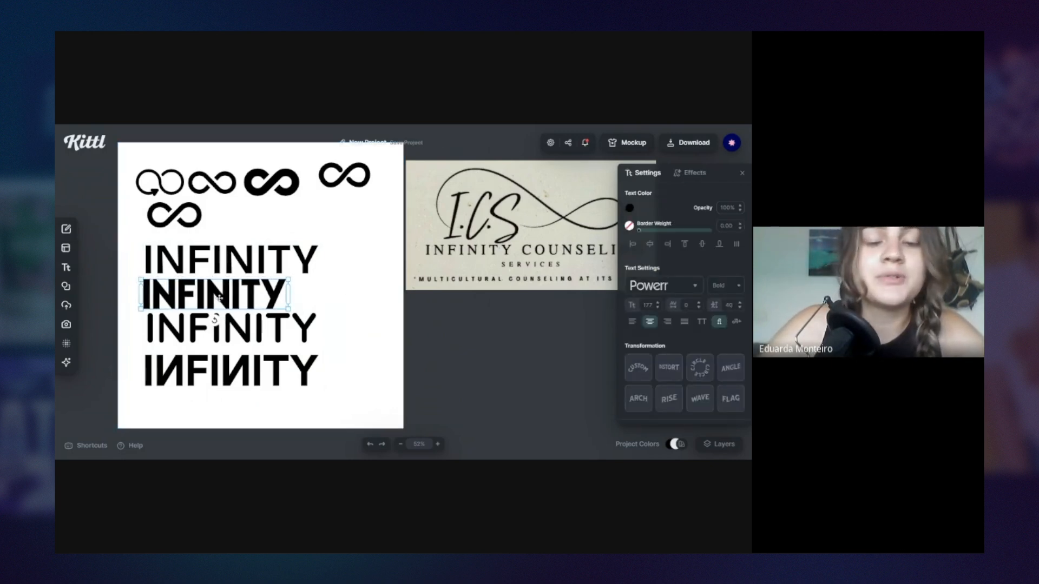
left_click_drag(303, 326, 300, 328)
left_click(338, 304)
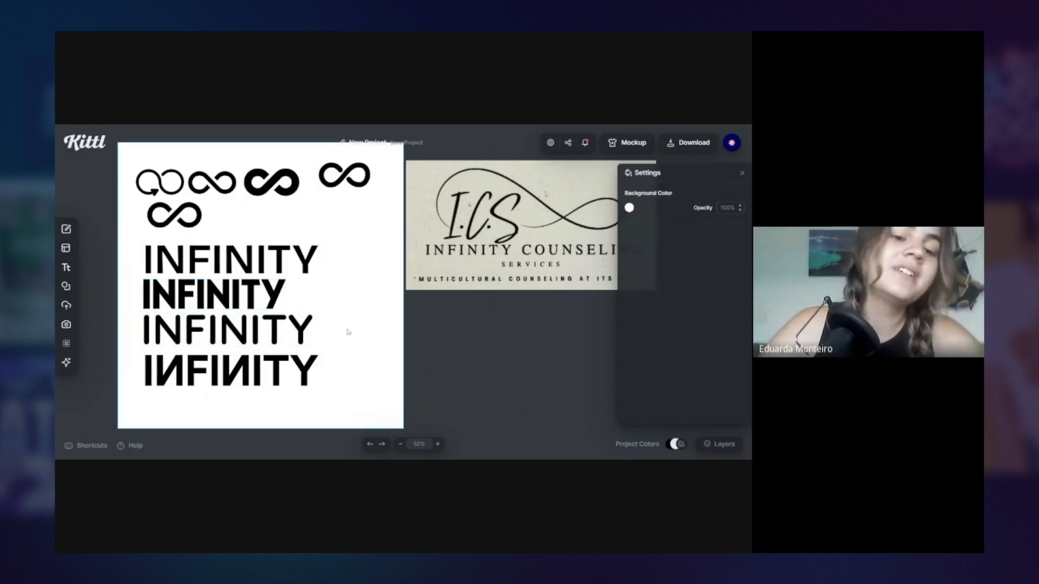
- Move the Quicksand headline beneath the artboard's upper-right infinity symbol and reduce its font size to 128
left_click_drag(227, 328, 307, 221)
left_click_drag(357, 186, 355, 188)
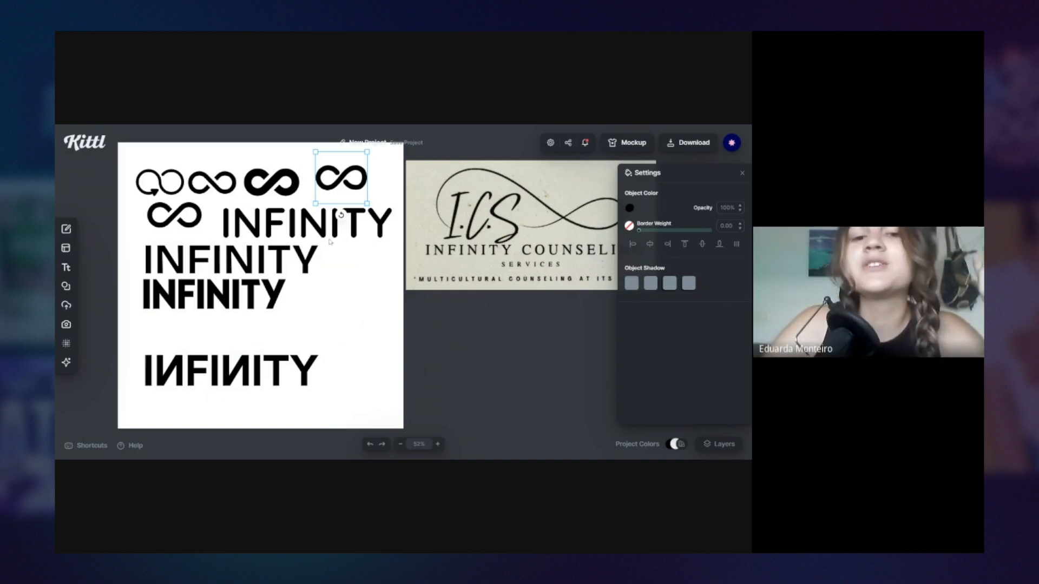
left_click(278, 224)
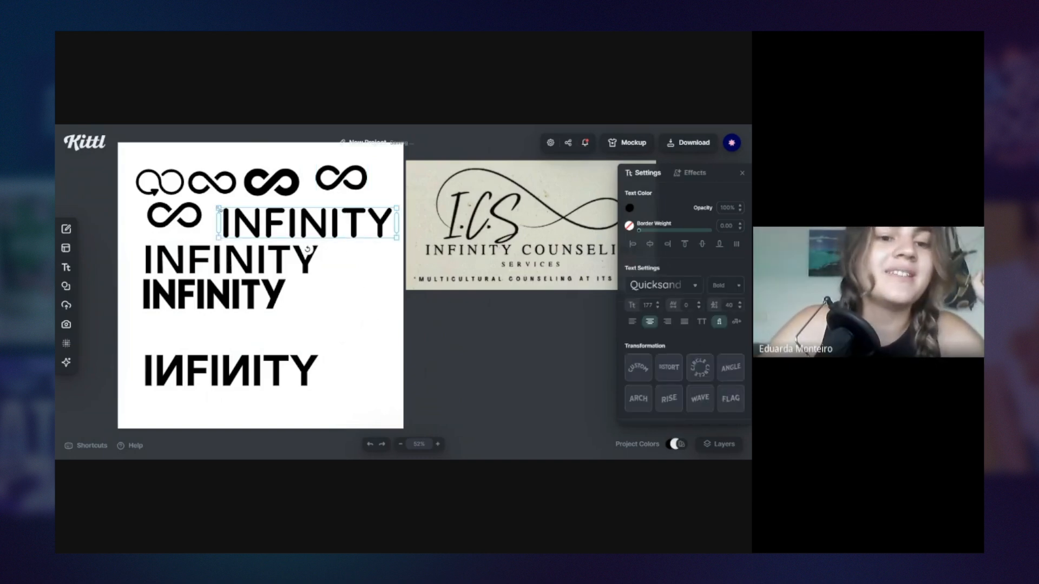
left_click_drag(219, 209, 323, 202)
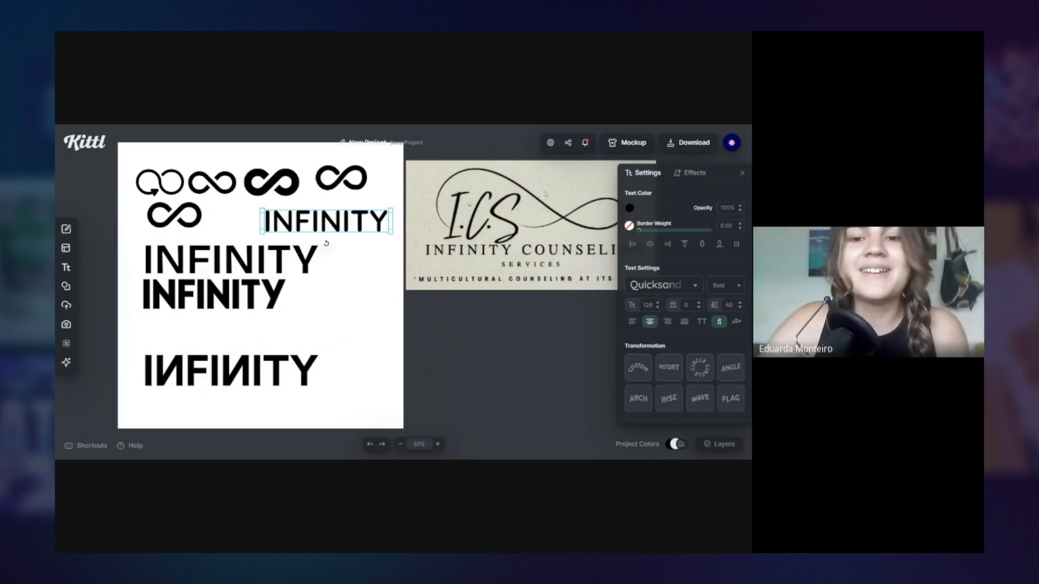
- Bring the upper-right infinity symbol closer to the Quicksand headline and shift the headline slightly left beneath it
left_click(342, 172)
left_click_drag(365, 206, 358, 204)
left_click(356, 186)
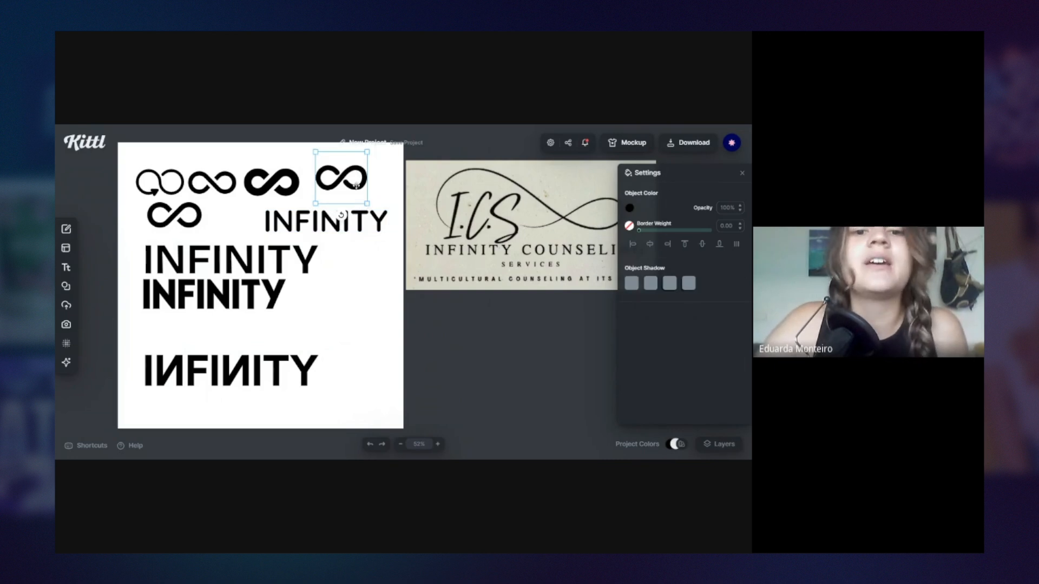
left_click(371, 208)
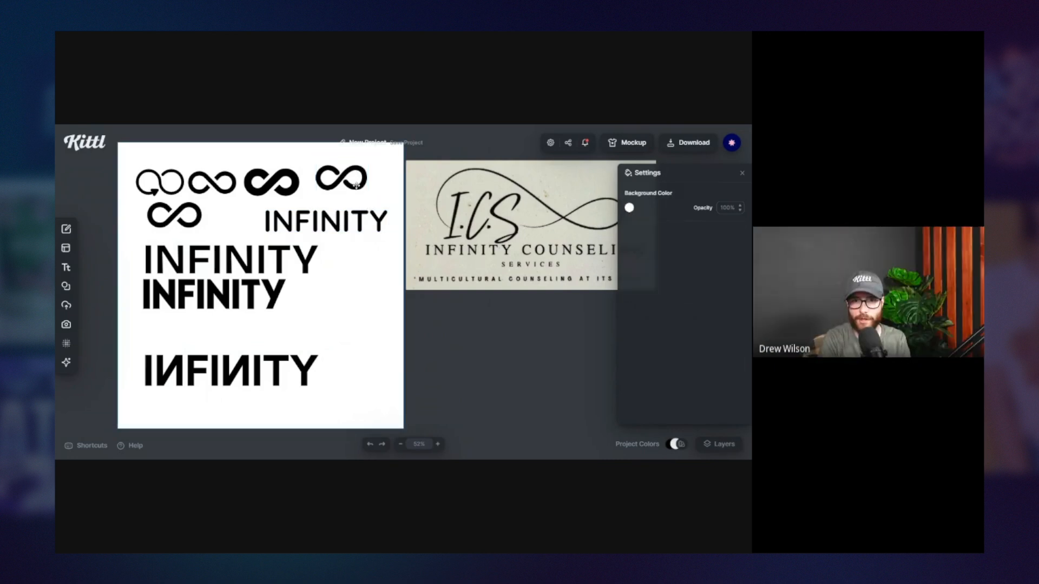
left_click_drag(356, 186, 344, 195)
left_click(401, 262)
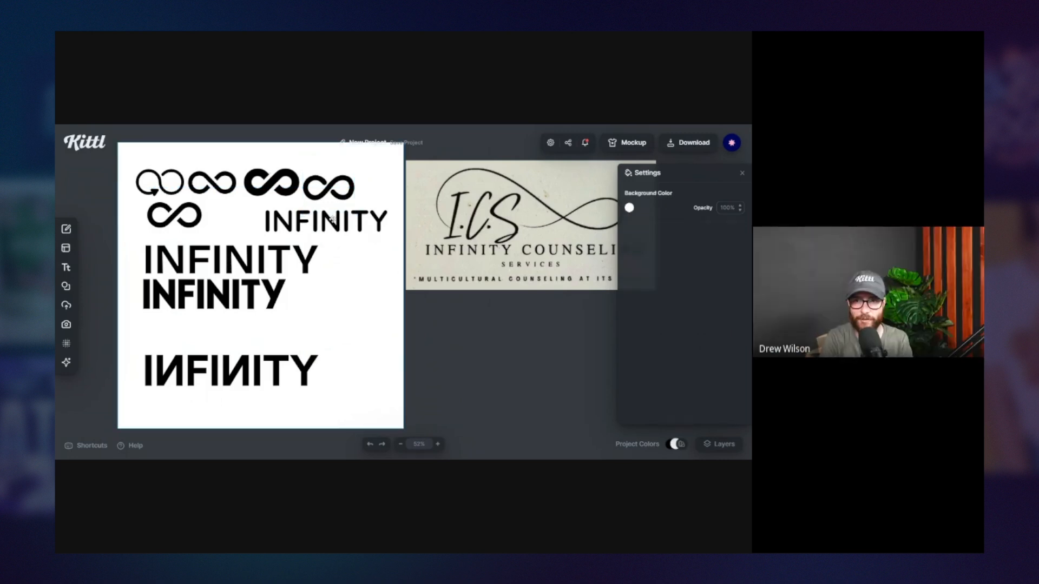
left_click_drag(331, 219, 370, 229)
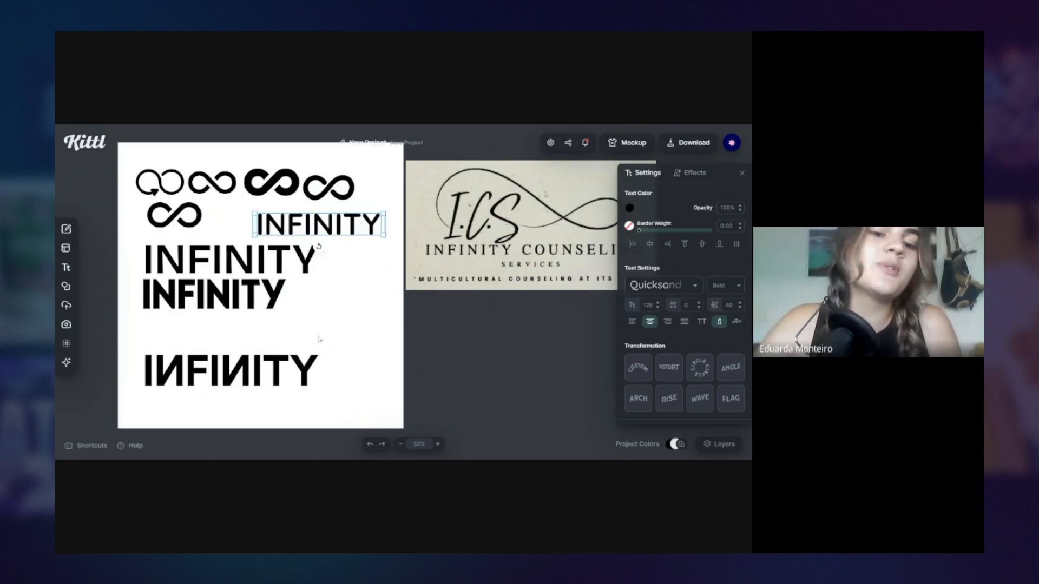
- Reduce the Utara headline to font size 155 and move it slightly down and to the right
left_click(310, 375)
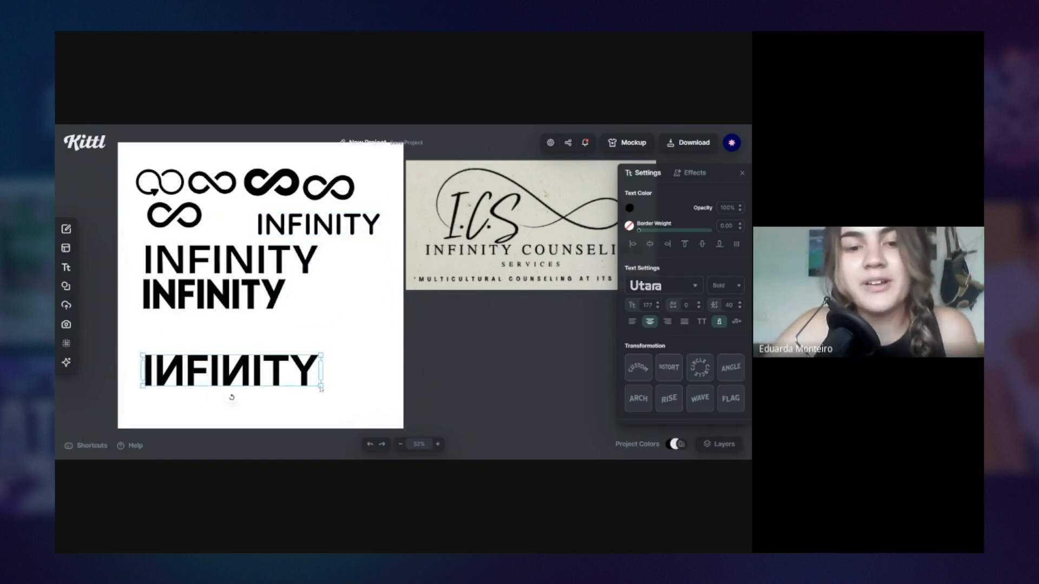
left_click_drag(317, 386, 299, 383)
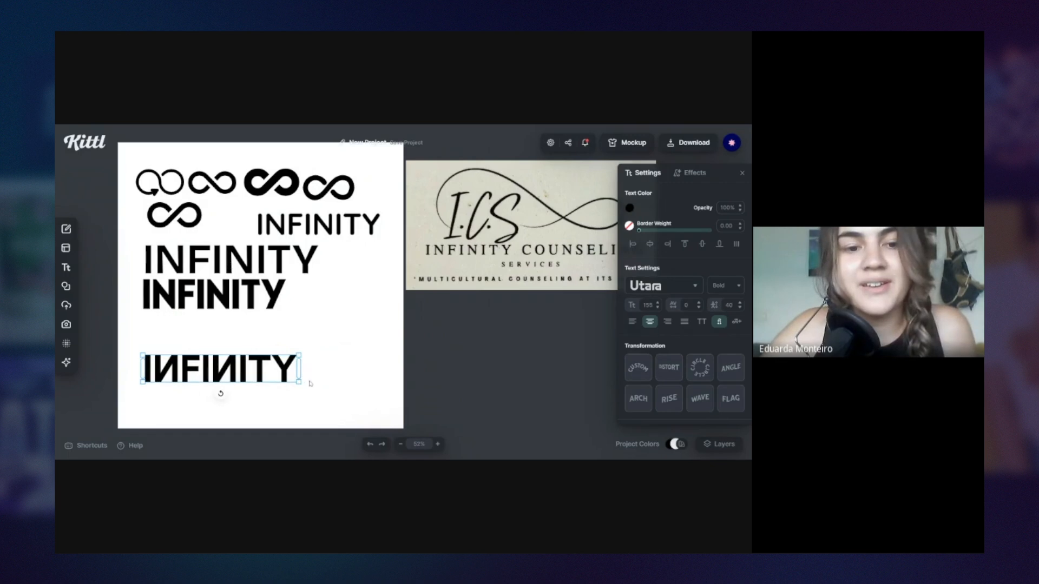
left_click(317, 354)
left_click(277, 359)
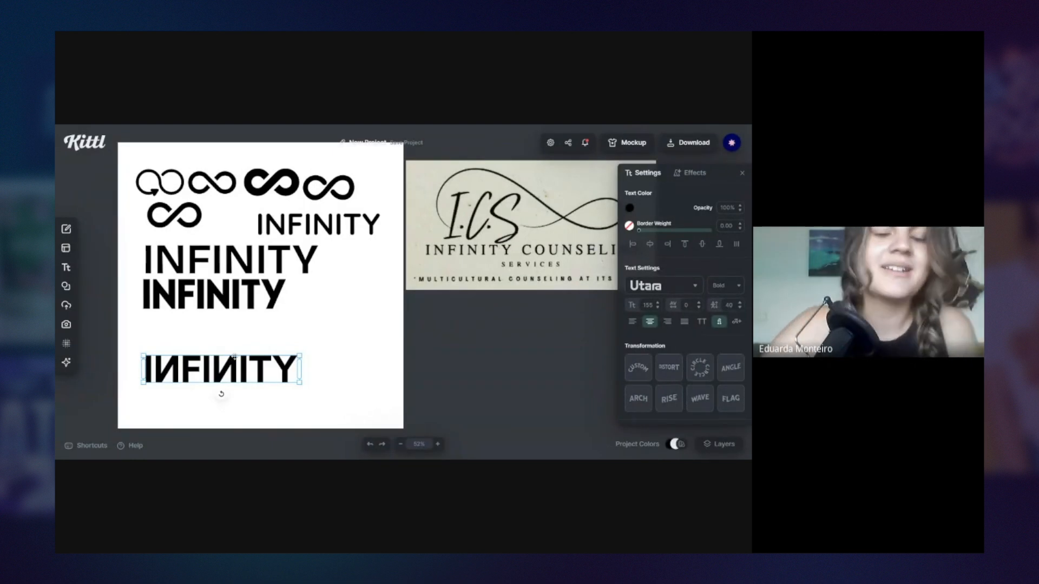
left_click_drag(268, 374, 290, 383)
- Delete the Bricolage Grotesque and Powerr headlines and place the Quicksand and Utara headlines apart in the artboard's lower half
left_click_drag(273, 341, 181, 261)
key("Delete")
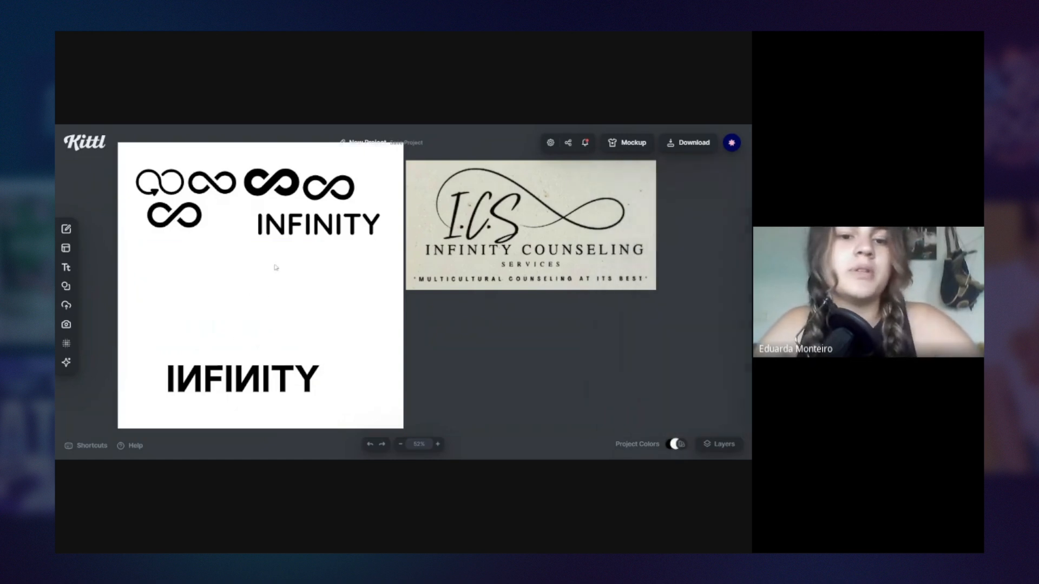
left_click_drag(299, 223, 181, 306)
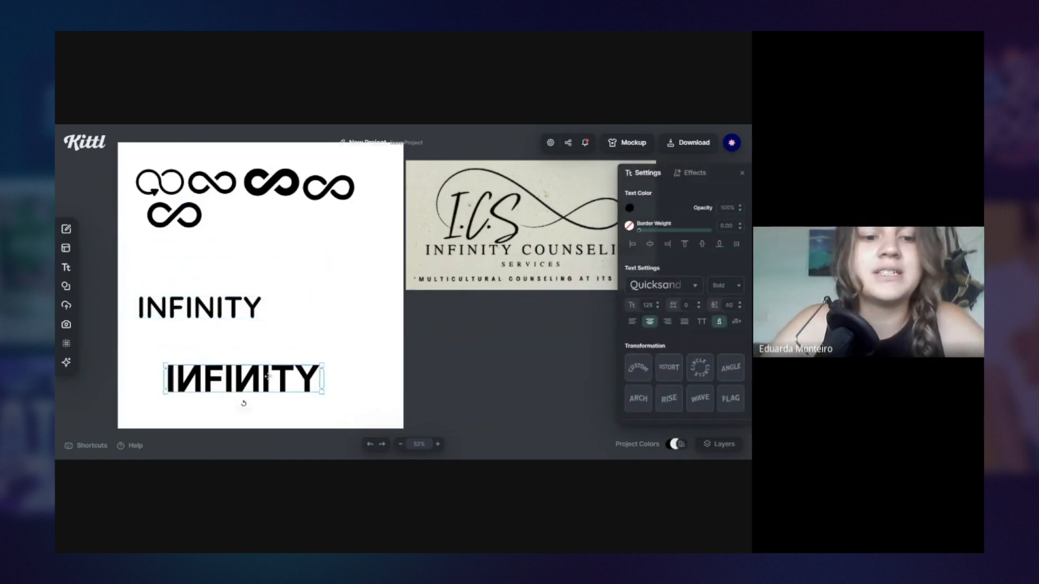
left_click_drag(243, 378, 309, 348)
left_click(237, 303)
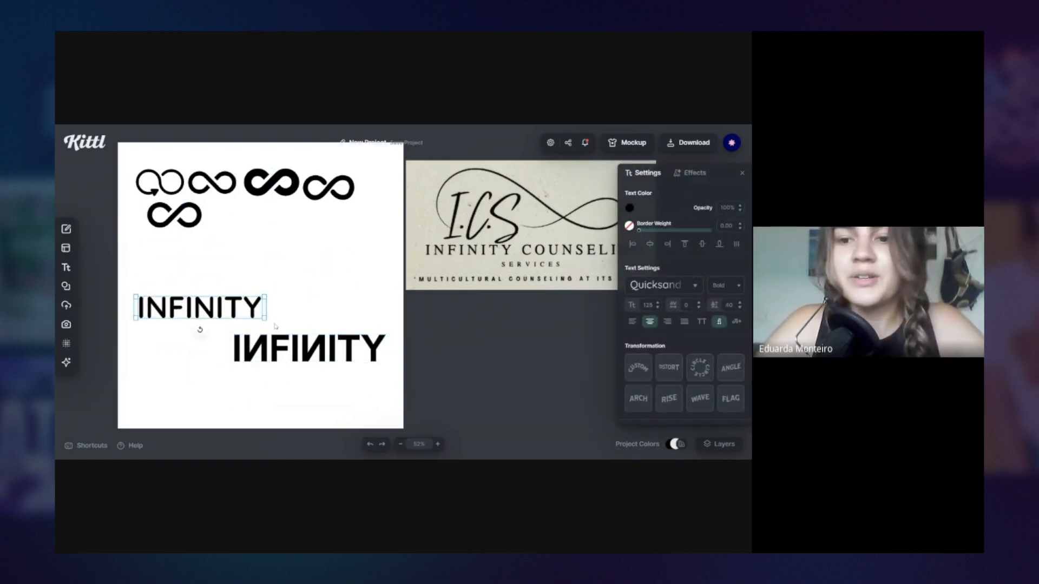
left_click(293, 342)
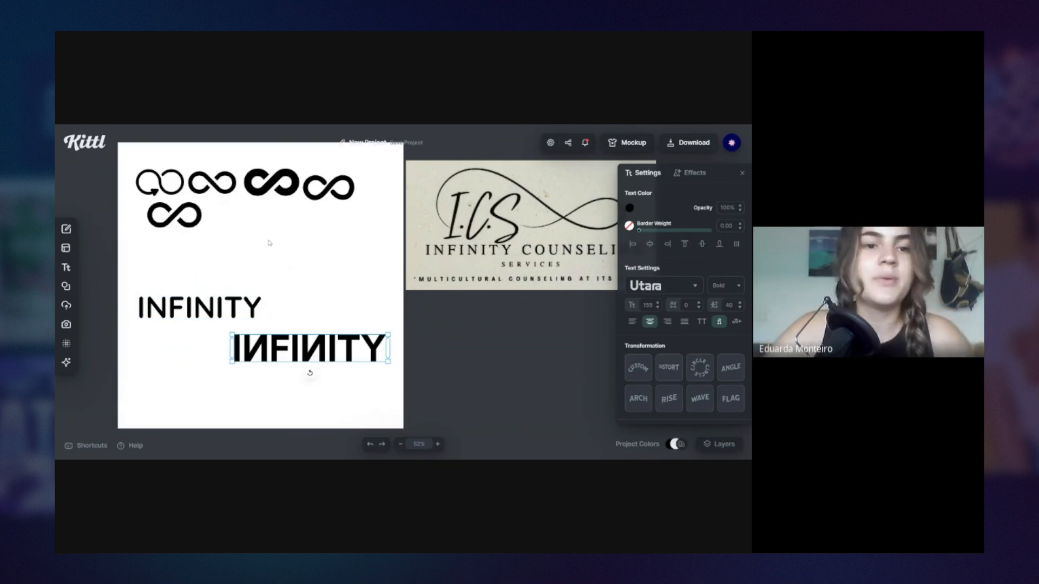
left_click(363, 239)
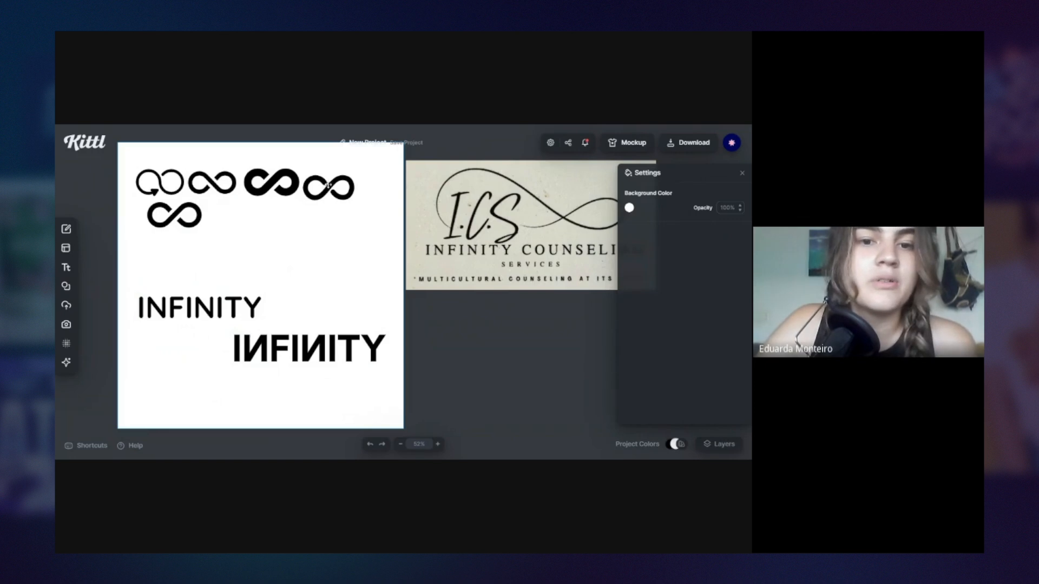
- Center the last infinity symbol of the row above the Quicksand headline and move the pair to the artboard's right side
left_click_drag(329, 186, 197, 271)
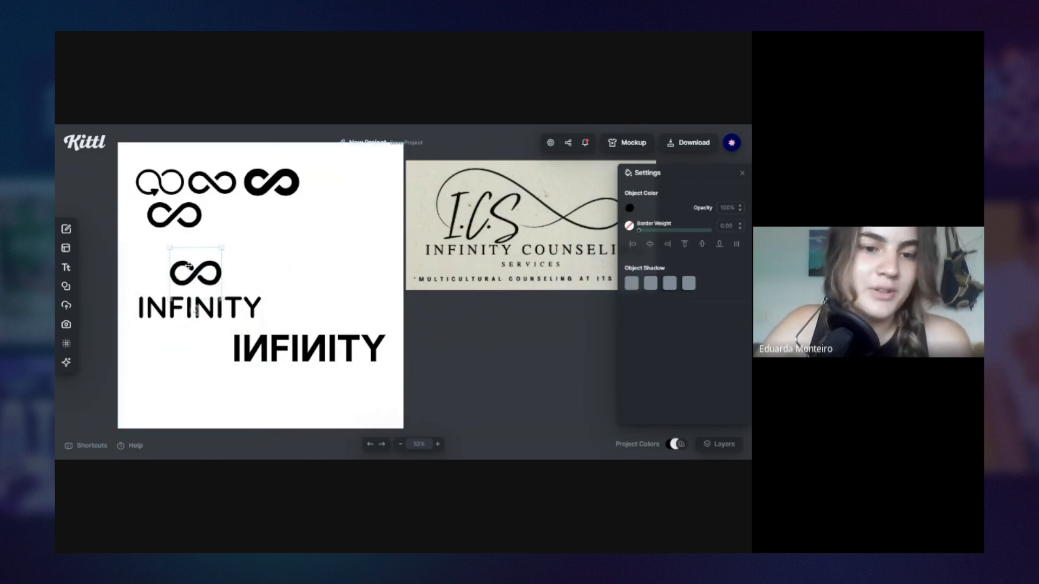
left_click(277, 290)
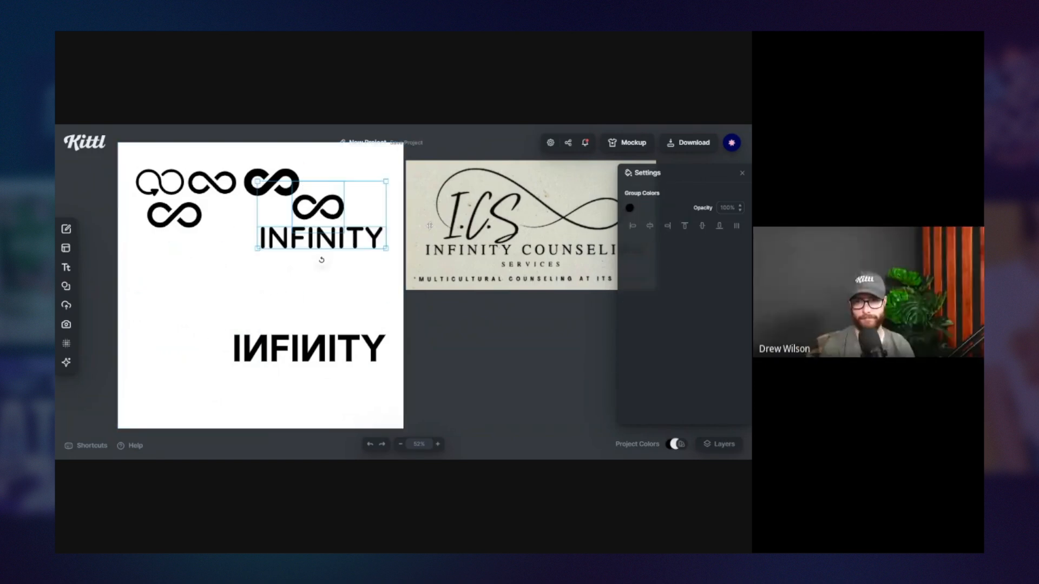
left_click(373, 263)
left_click_drag(372, 263, 319, 231)
left_click(333, 193)
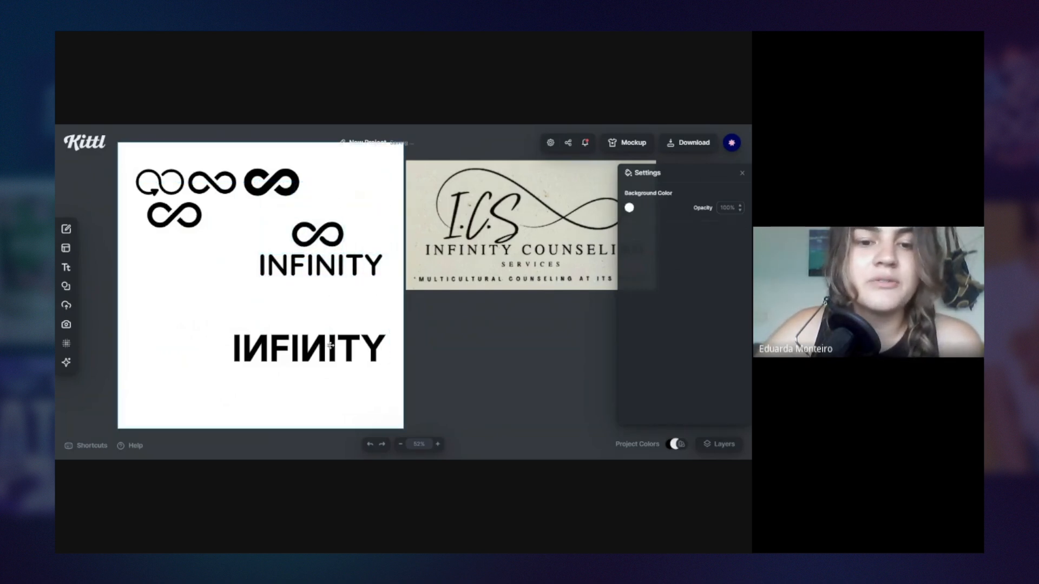
- Move the Utara headline to the left and center the infinity symbol from the second row above it
left_click_drag(328, 347, 222, 335)
left_click(199, 265)
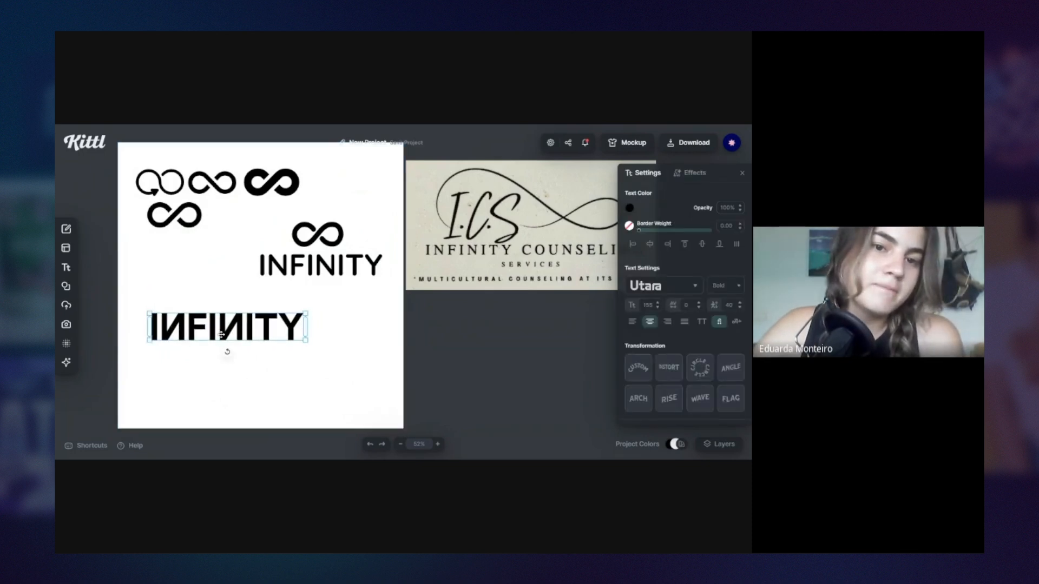
left_click_drag(199, 214, 245, 289)
left_click(266, 297)
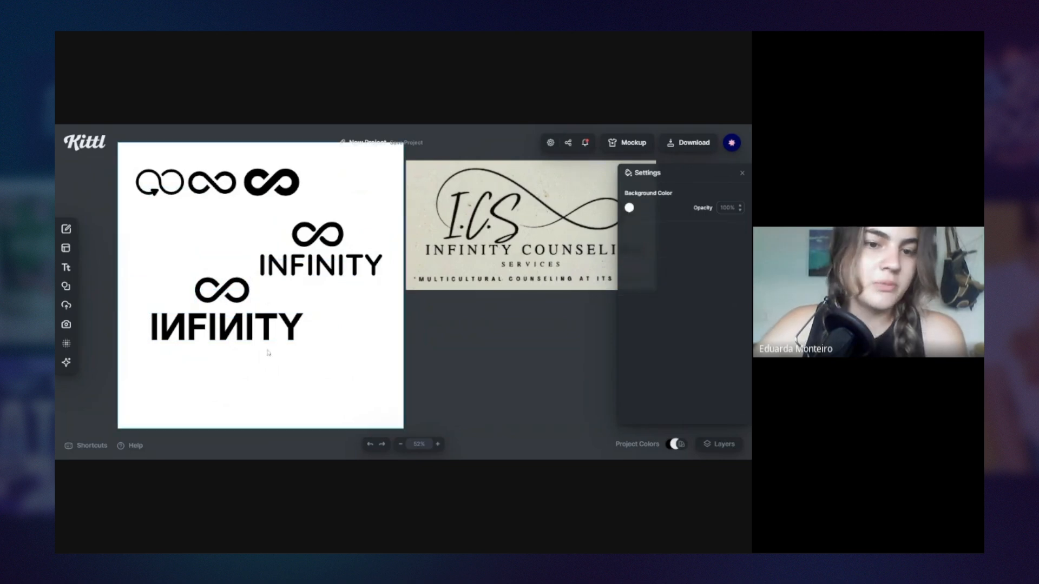
- Shift the Utara headline and its symbol slightly down and left, and nudge the second infinity symbol of the top row
left_click_drag(247, 355, 218, 319)
left_click(178, 229)
mouse_move(214, 190)
left_mouse_down()
mouse_move(278, 303)
mouse_move(197, 187)
mouse_move(213, 187)
left_mouse_up()
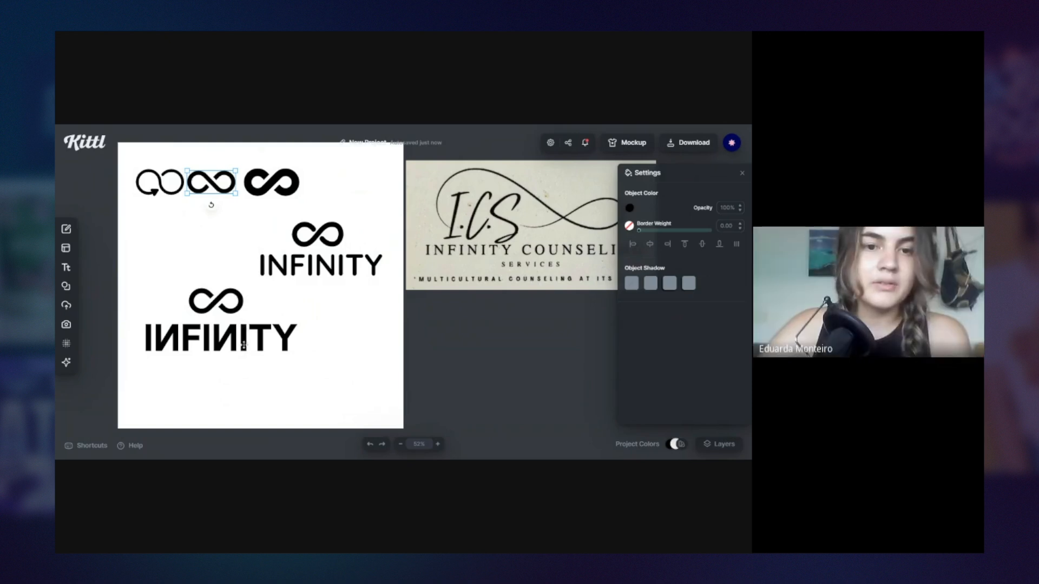
left_click(202, 241)
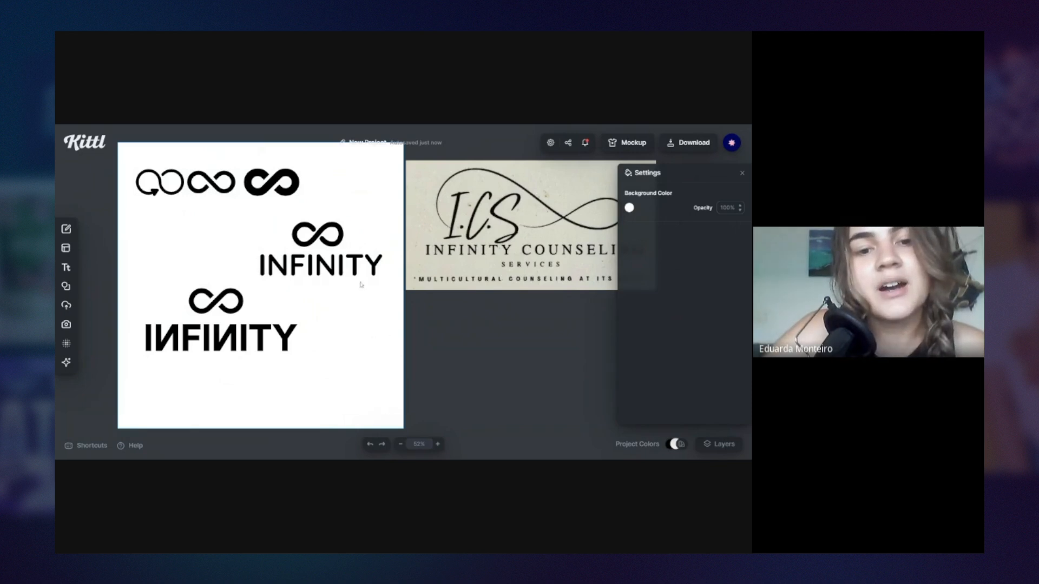
left_click(282, 262)
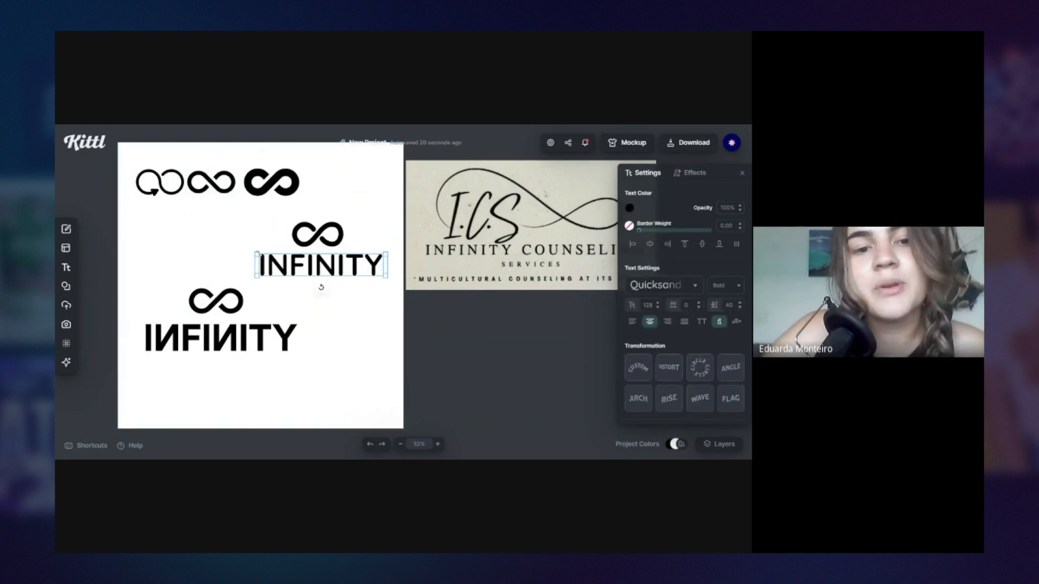
- Enlarge the Quicksand INFINITY headline to size 141 and re-center its infinity symbol above it
left_click_drag(257, 252, 245, 250)
left_click_drag(319, 234, 310, 229)
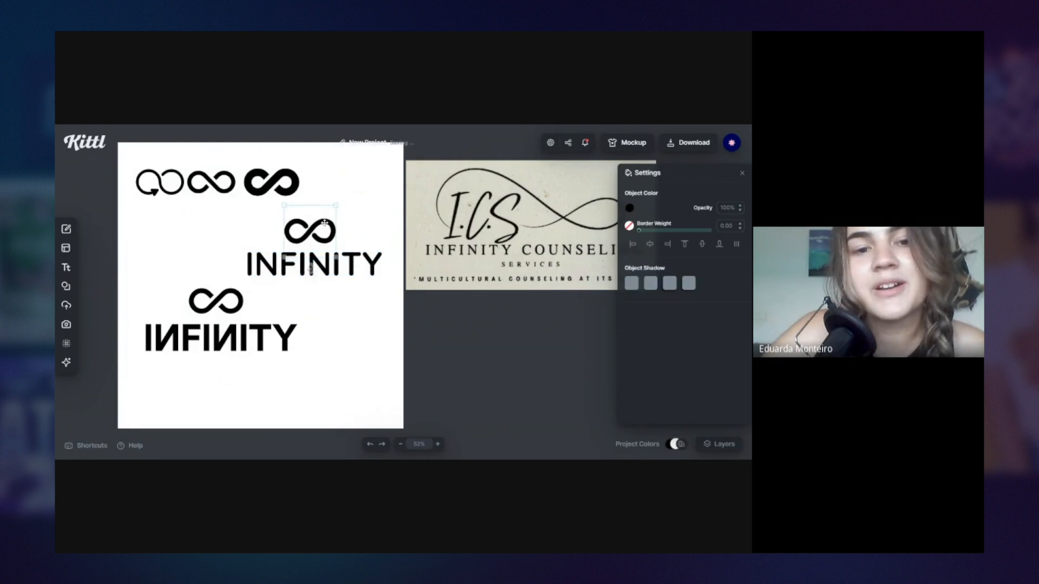
left_click(335, 205)
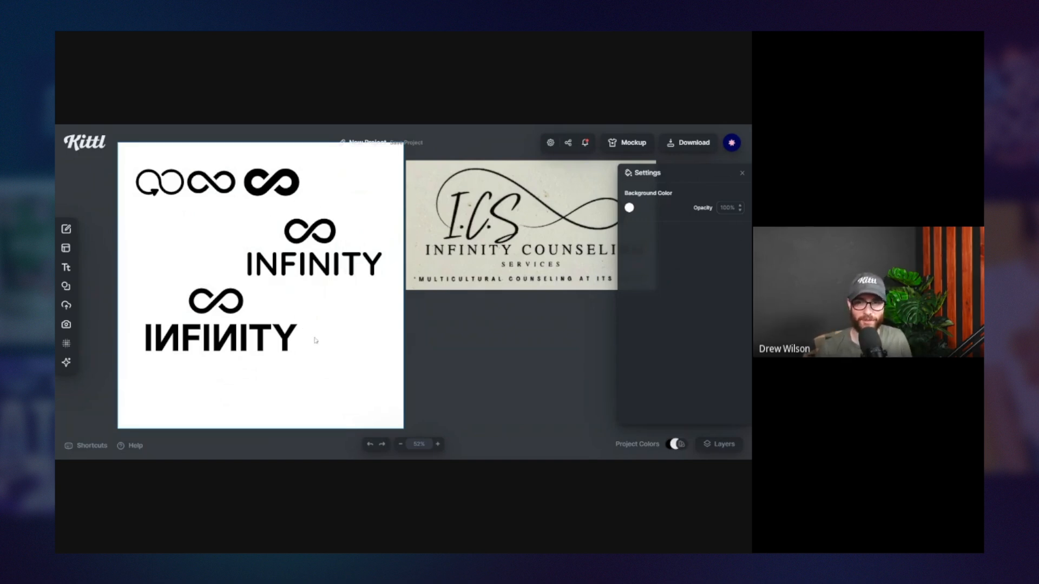
left_click(301, 269)
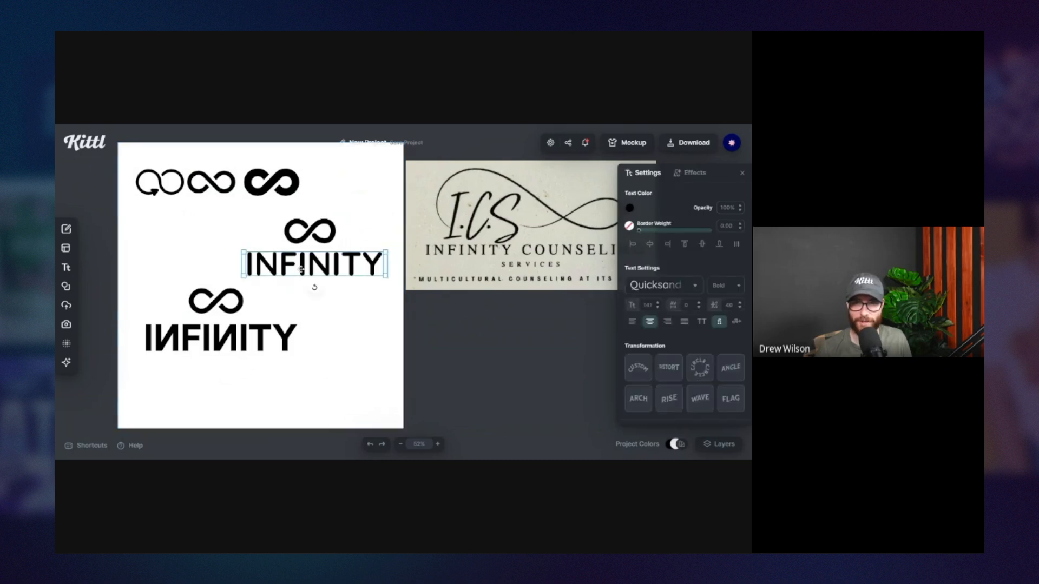
left_click(245, 238)
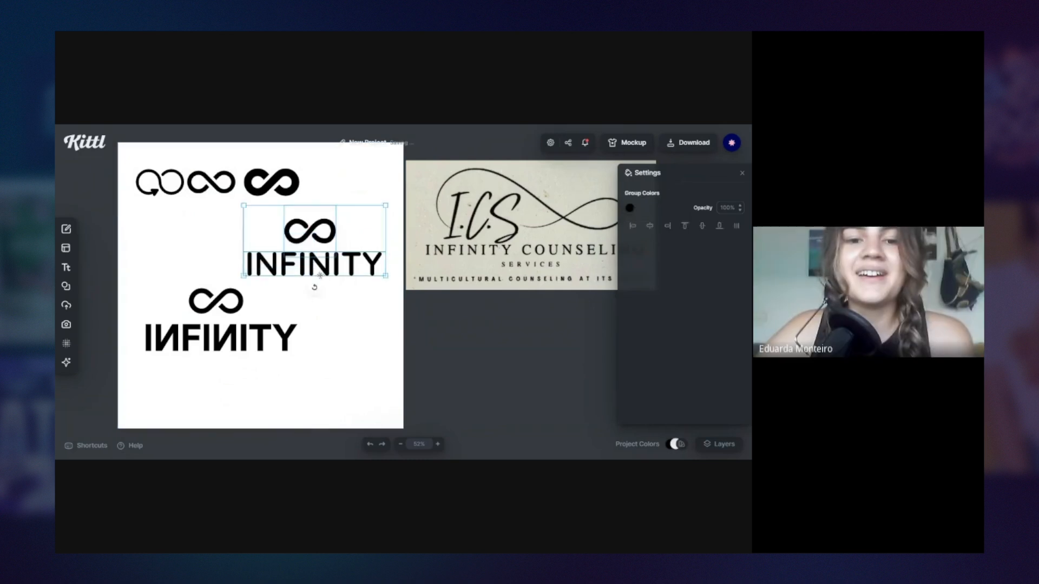
- Delete the Utara INFINITY headline together with its infinity symbol
left_click_drag(330, 369, 251, 328)
left_click(331, 343)
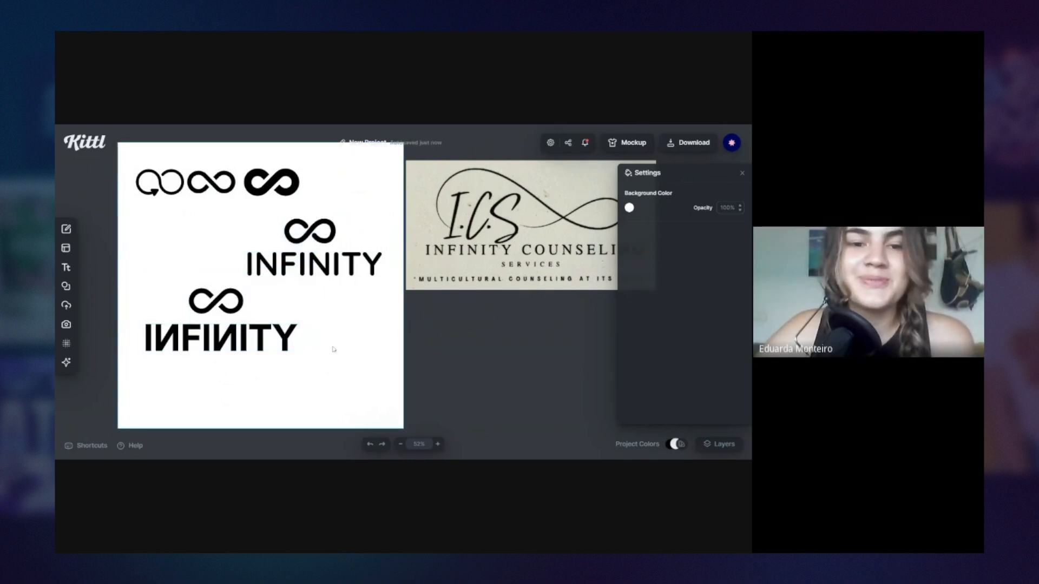
left_click_drag(356, 374, 221, 307)
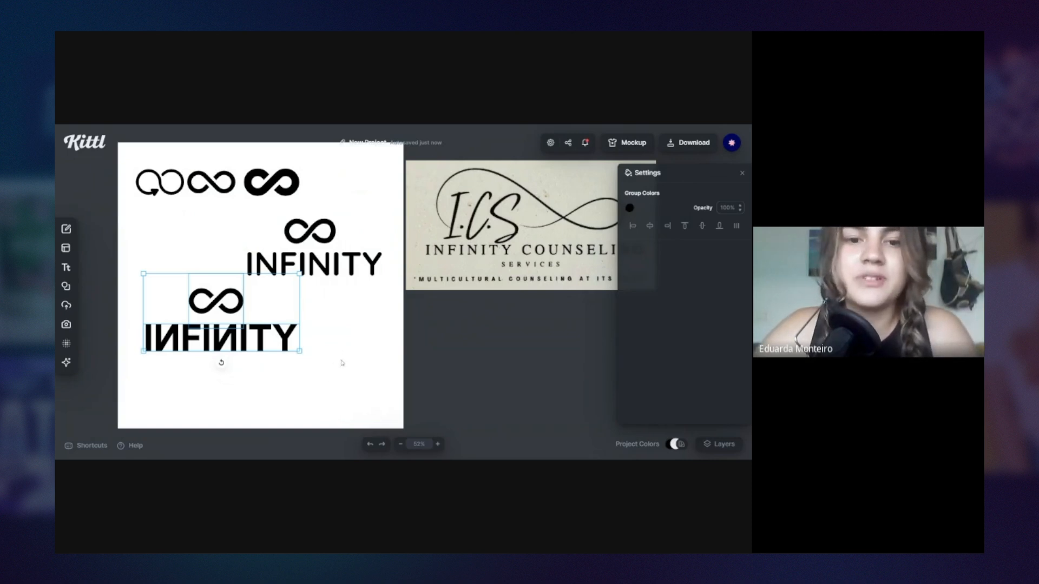
key("Delete")
- Move the Quicksand headline and its infinity symbol left toward the artboard's horizontal center
left_click(321, 236)
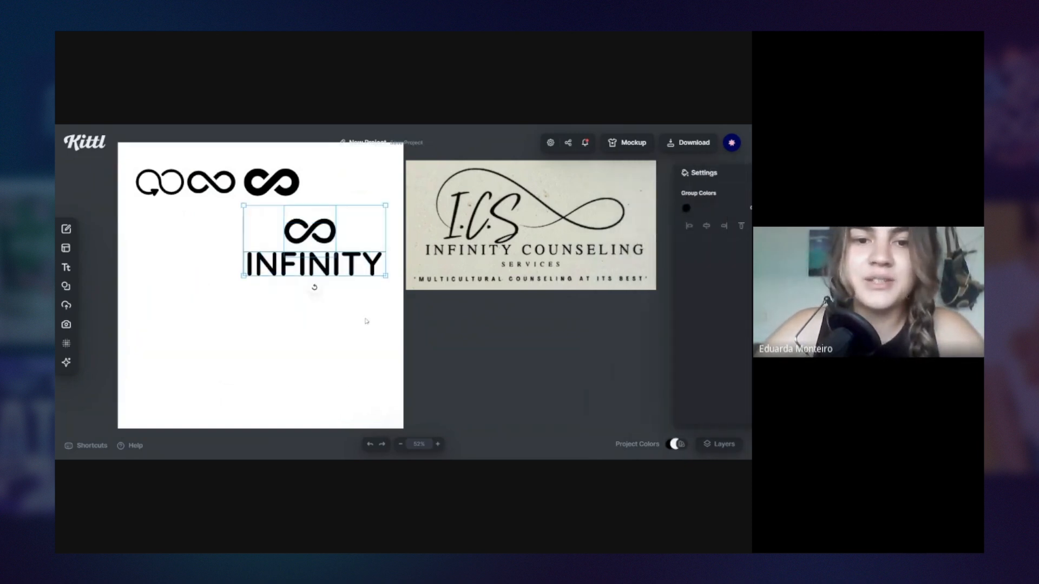
left_click_drag(321, 236, 262, 241)
left_click(329, 236)
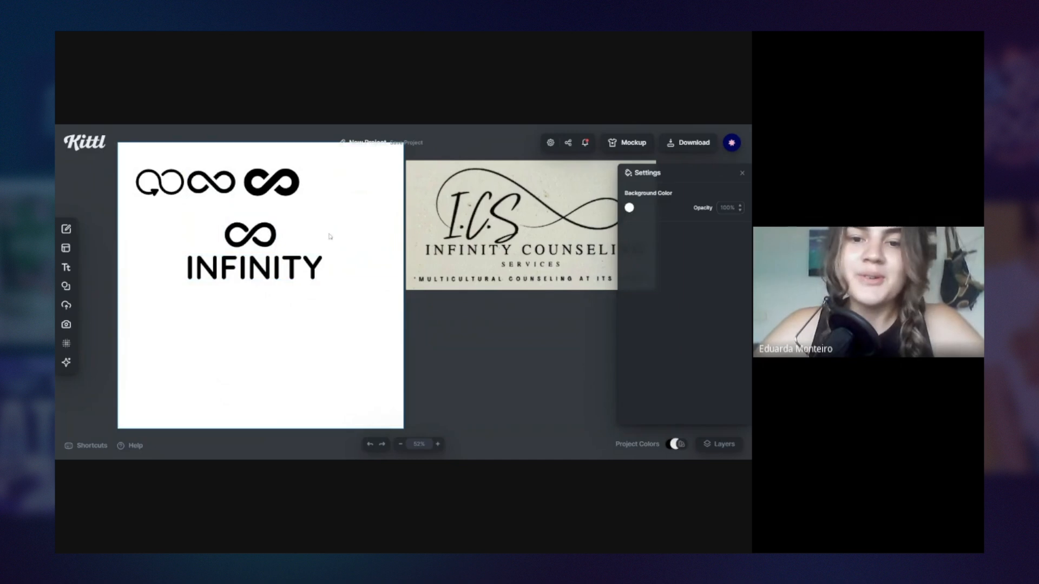
- Place two smaller copies of the Quicksand INFINITY headline at size 90 below the original, one above the other
left_click(290, 277)
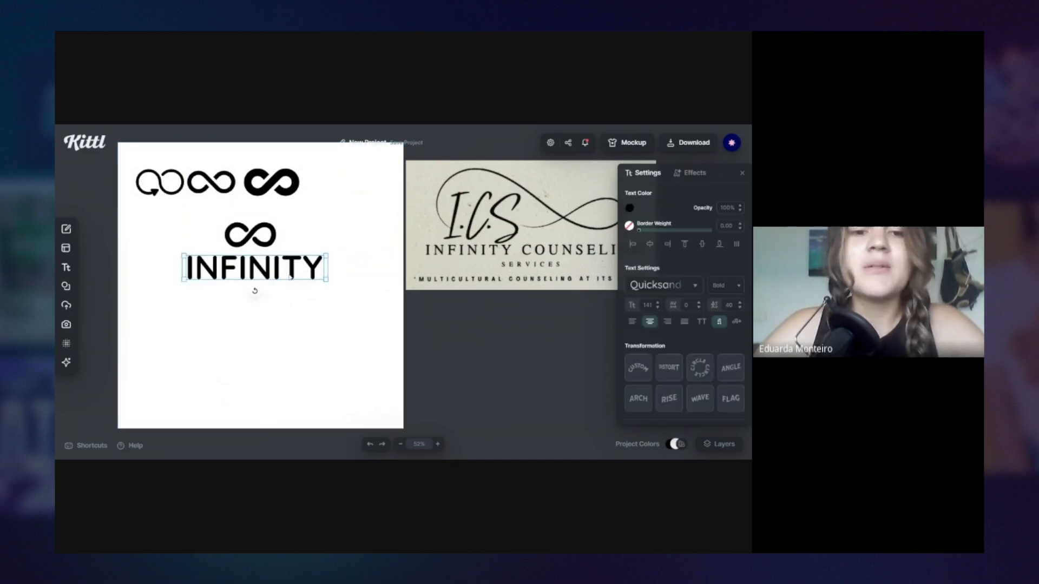
left_click_drag(290, 277, 259, 335)
left_click(309, 319)
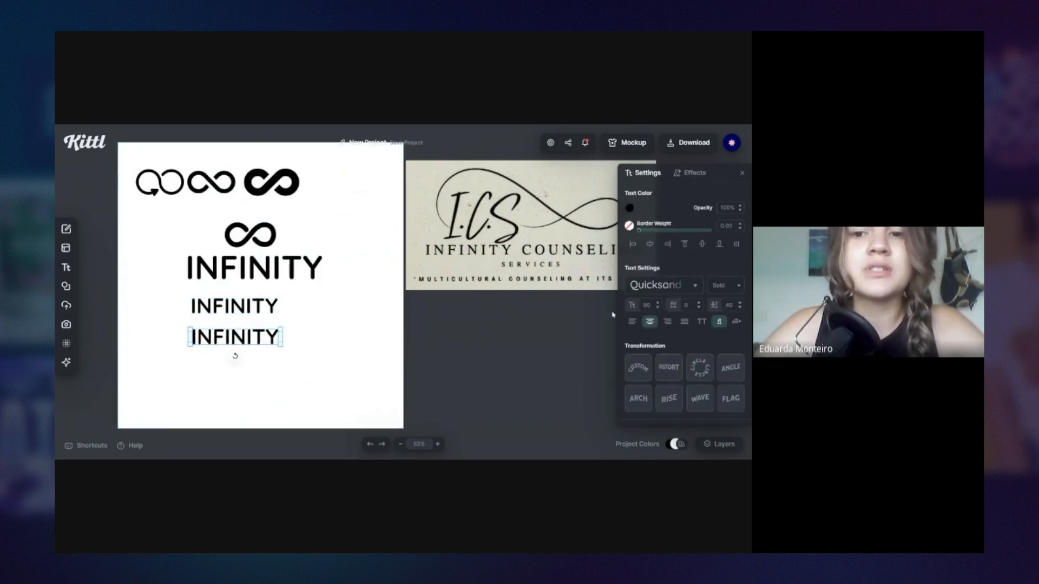
- Change the upper small copy to COUNSELING in Quicksand Regular, size 66, placing one under the headline and a duplicate beside the small INFINITY
left_click_drag(582, 266, 577, 269)
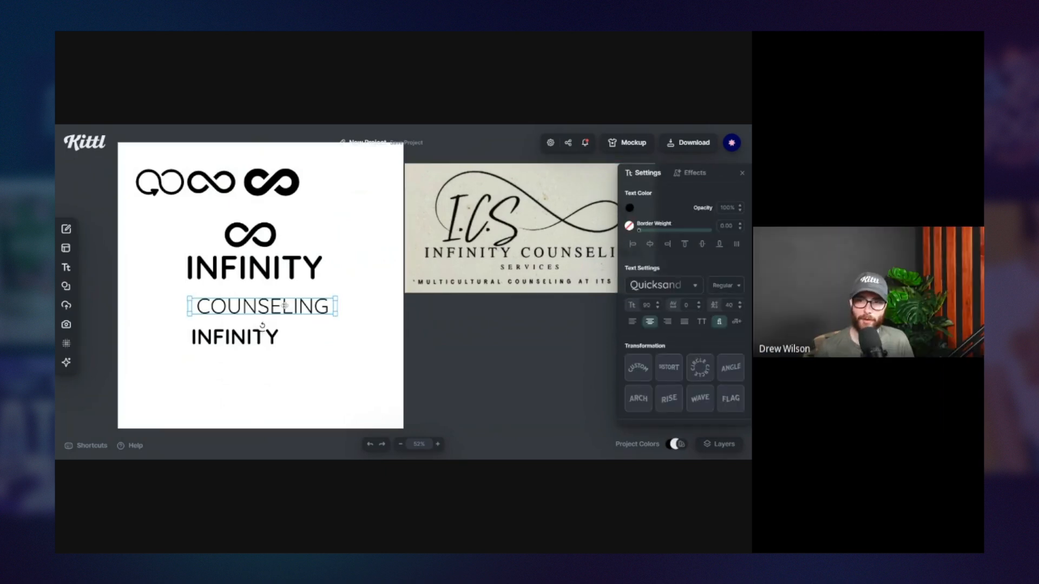
left_click_drag(285, 305, 349, 319)
left_click(319, 309)
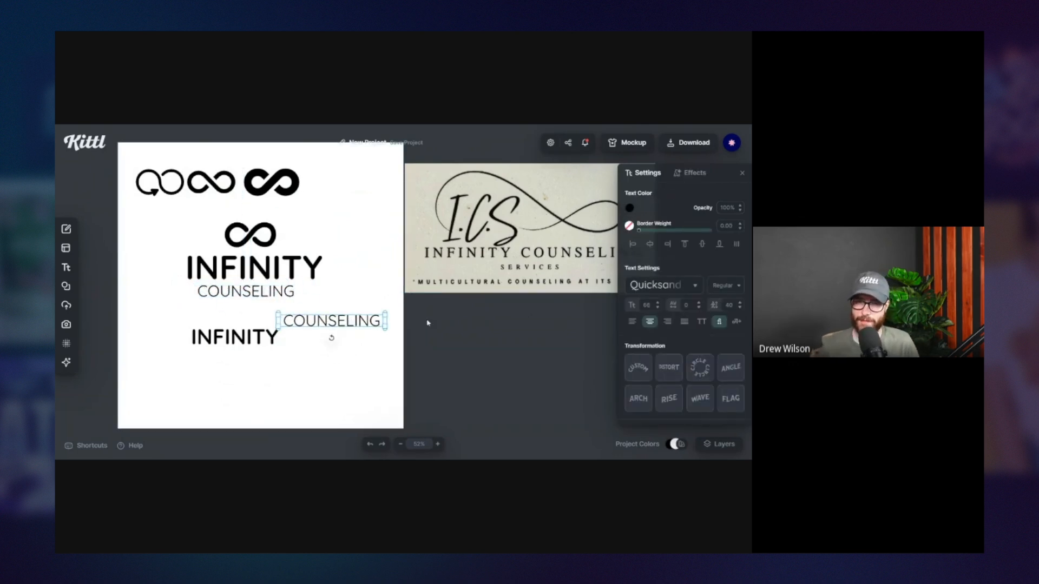
- Browse the sans serif, script and serif typefaces for an alternative for the lower COUNSELING text
left_click(653, 294)
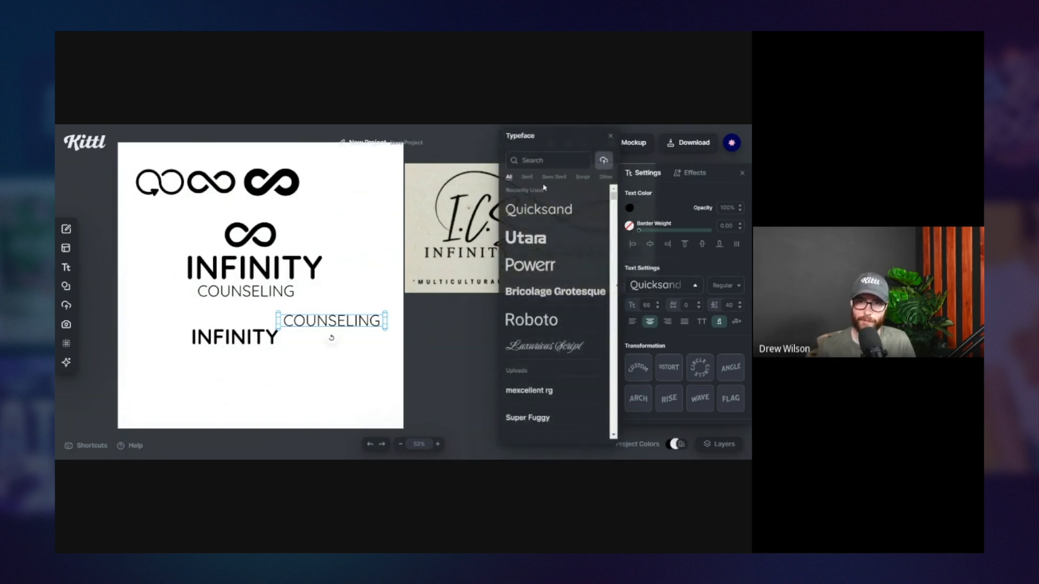
left_click(526, 178)
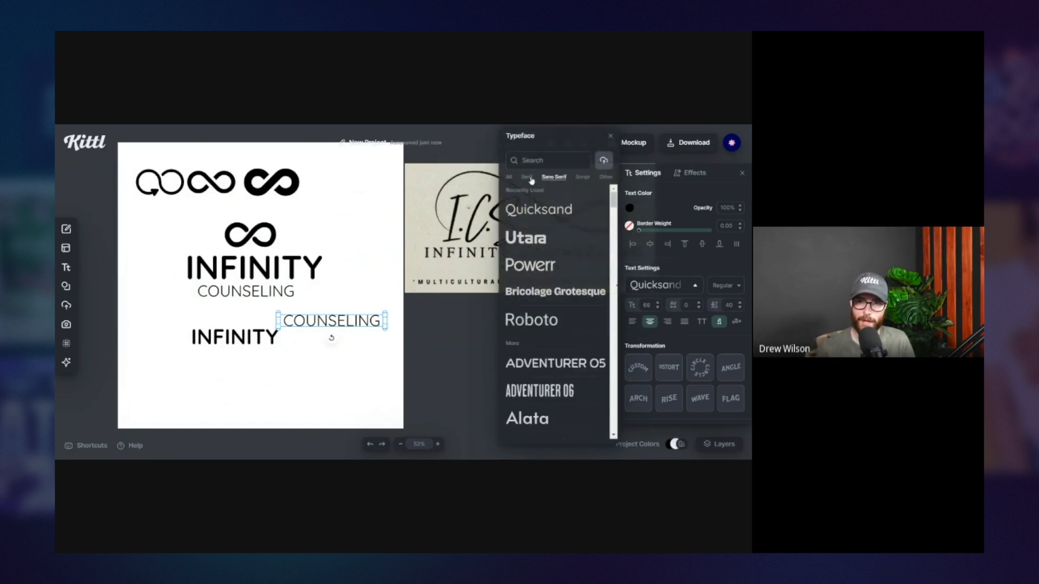
left_click(557, 179)
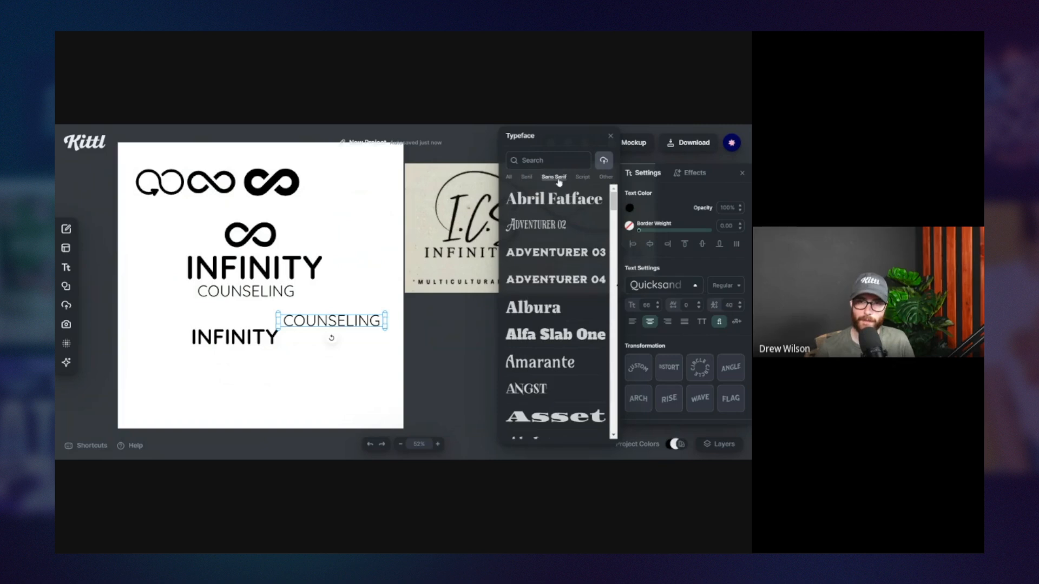
left_click(463, 339)
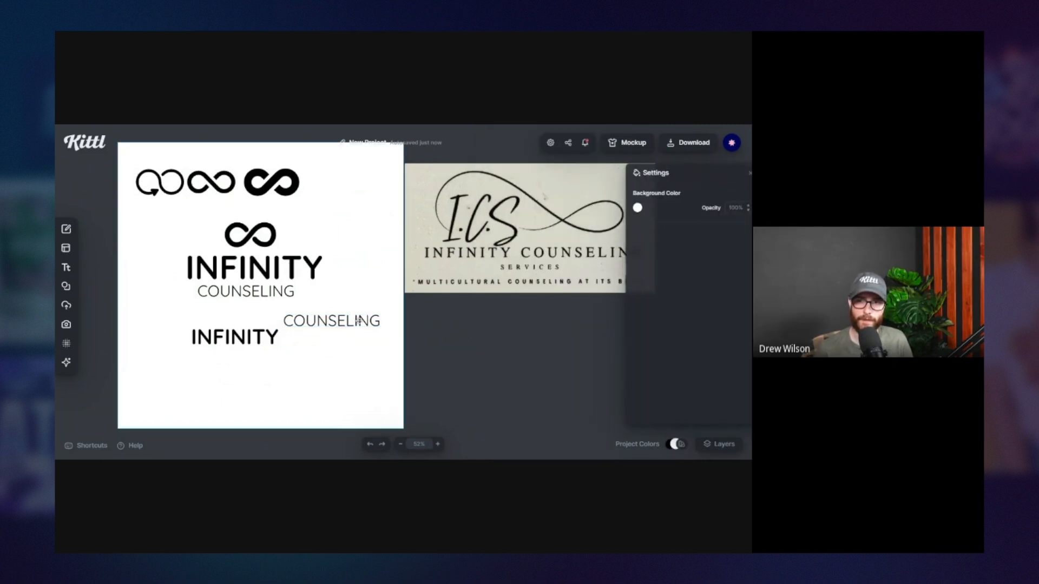
left_click(336, 312)
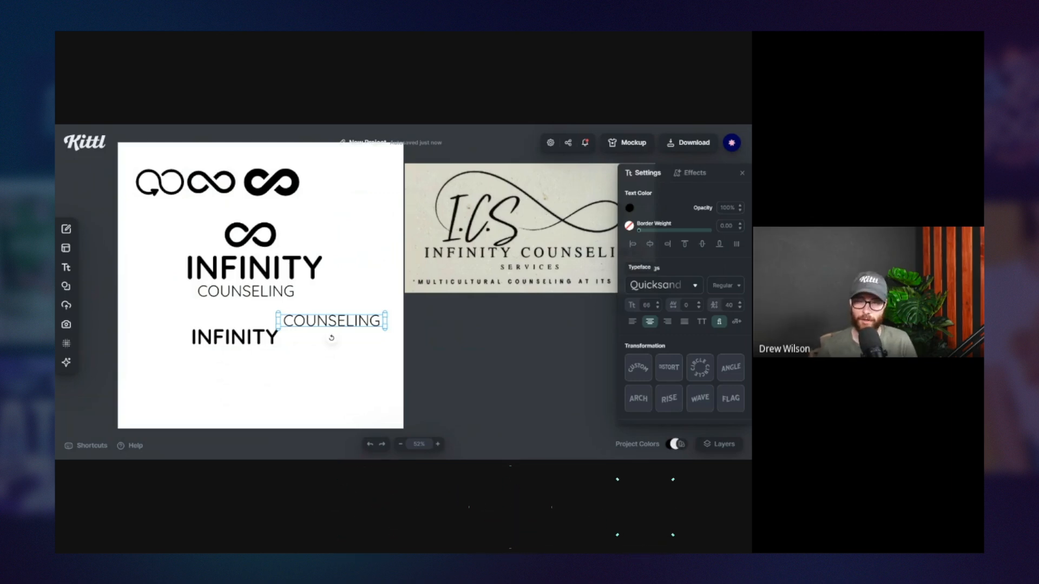
left_click(670, 291)
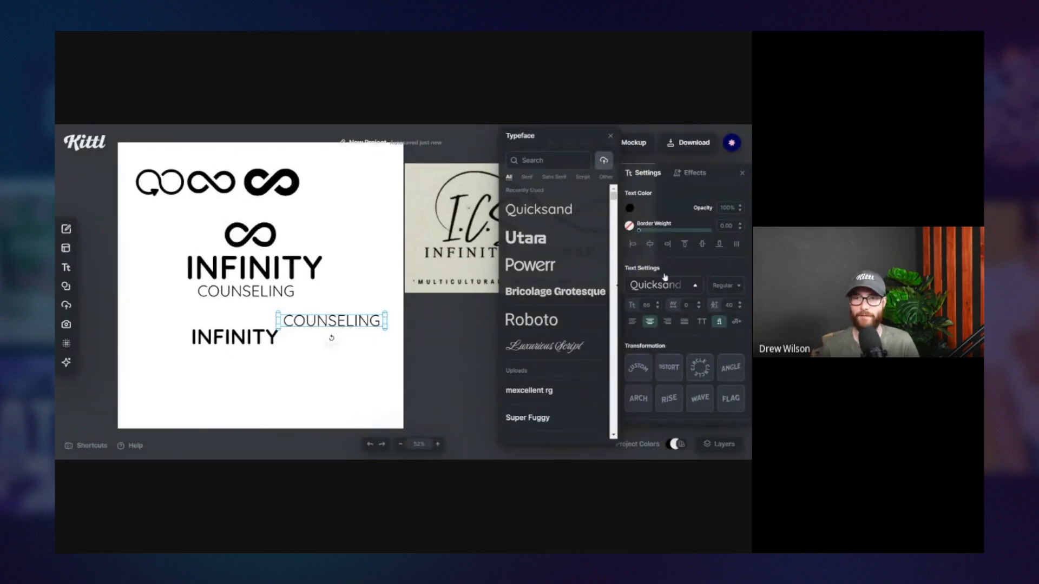
left_click(584, 180)
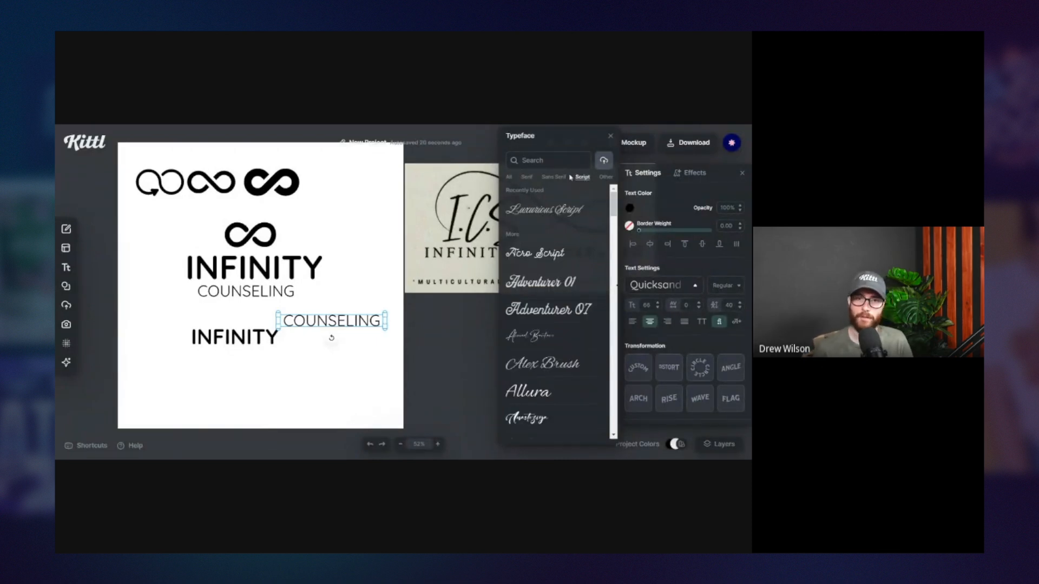
left_click(554, 178)
left_click(525, 179)
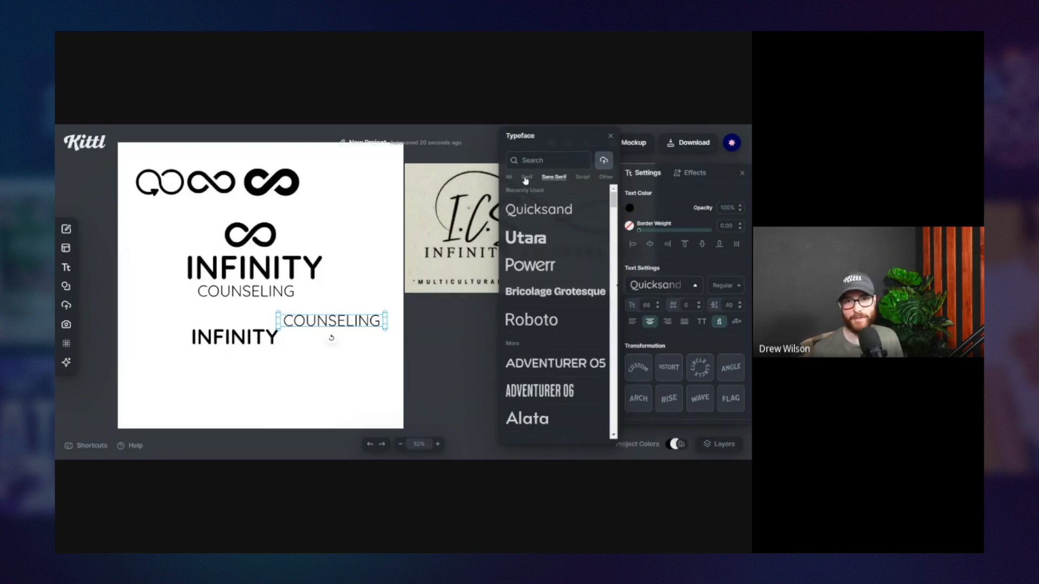
left_click_drag(614, 198, 631, 288)
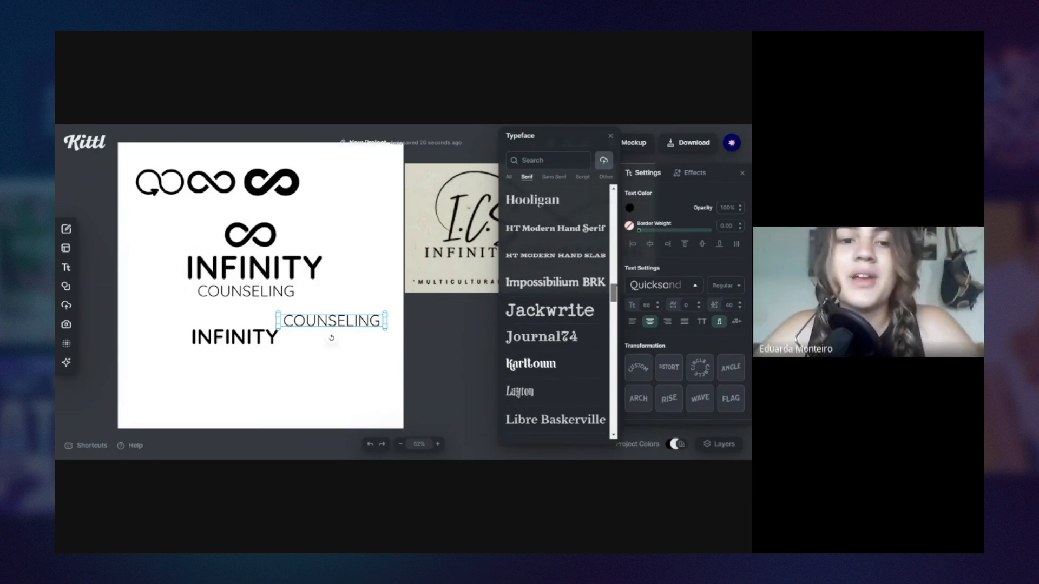
scroll(556, 309, "down", 15)
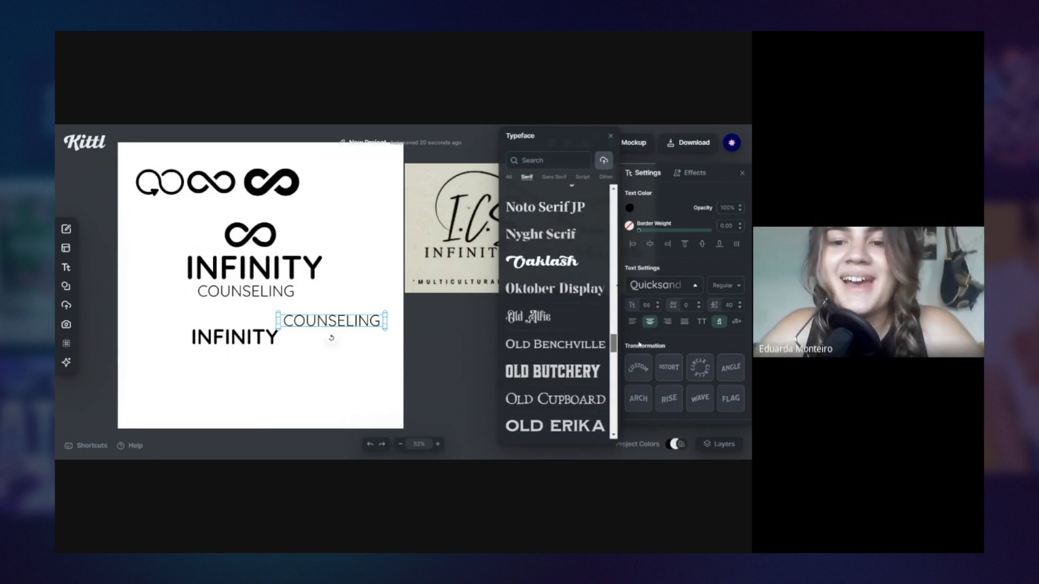
- Move the original I.C.S logo image slightly right and down, away from the artboard
left_click(463, 225)
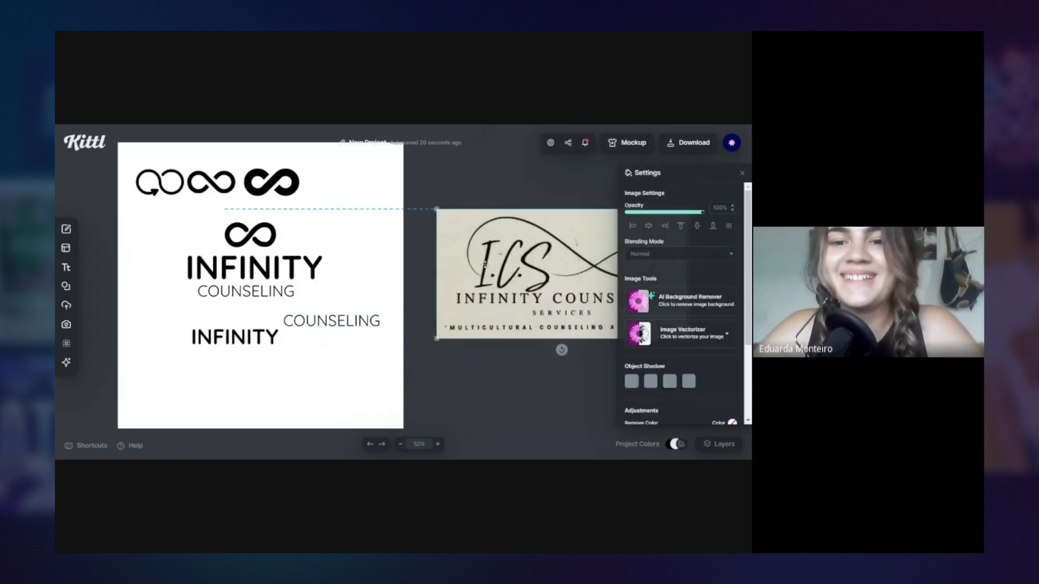
left_click_drag(464, 224, 463, 223)
left_click(347, 324)
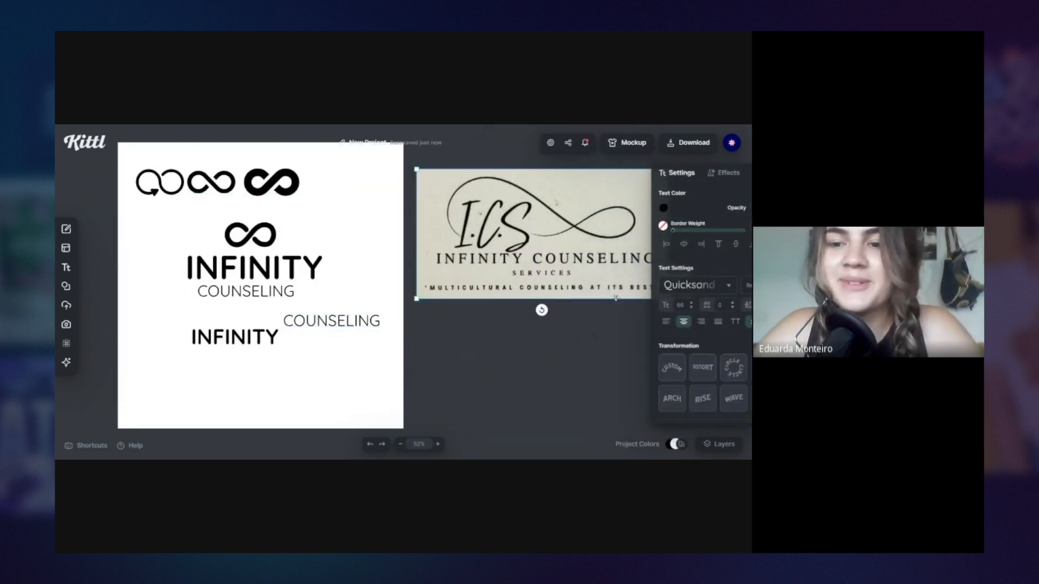
- Set the lower COUNSELING text beside the small INFINITY to the serif typeface Noto Serif JP
left_click(348, 327)
left_click(695, 285)
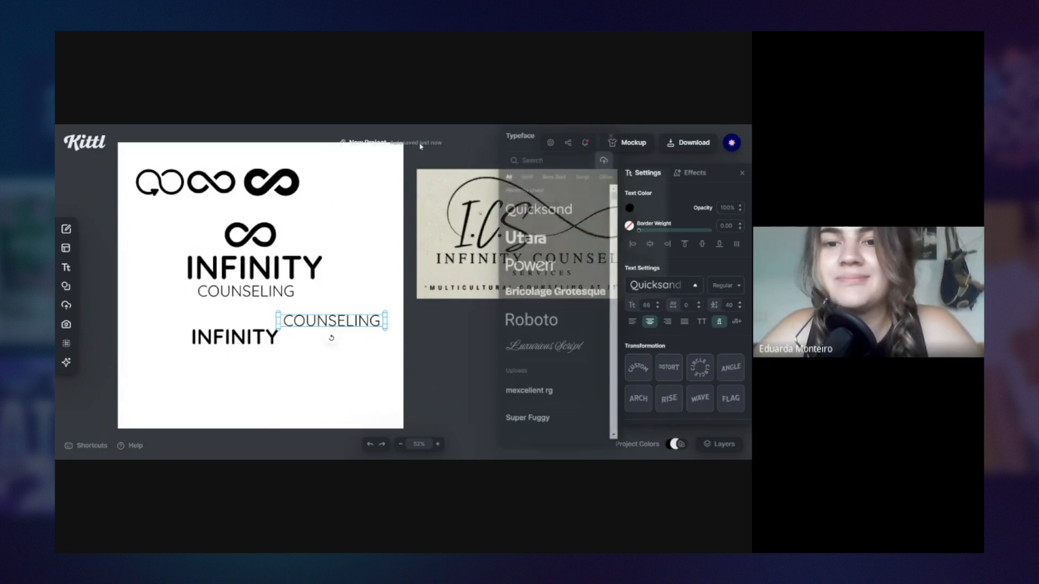
left_click(527, 177)
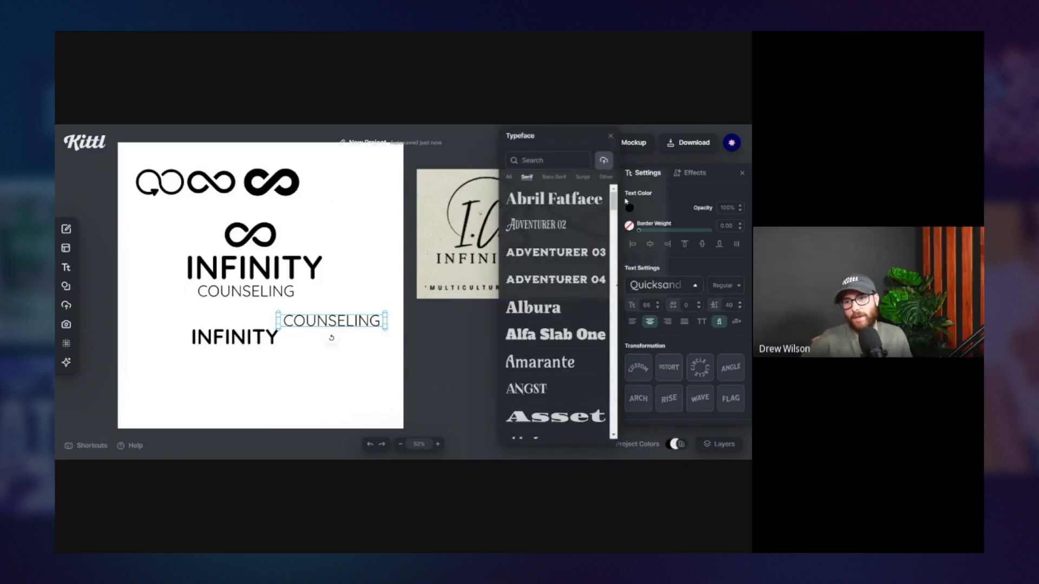
scroll(602, 268, "down", 15)
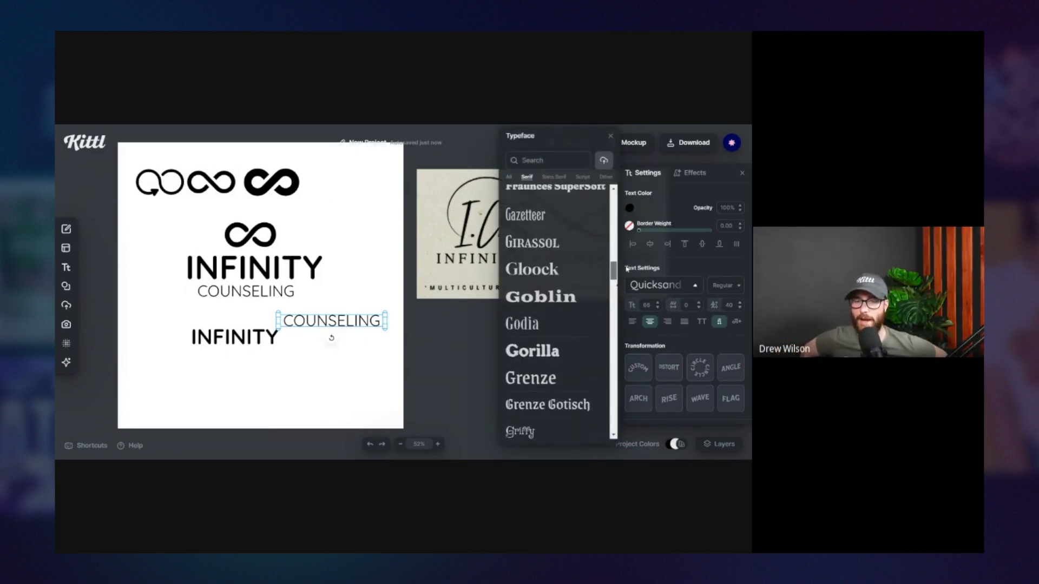
scroll(570, 370, "down", 3)
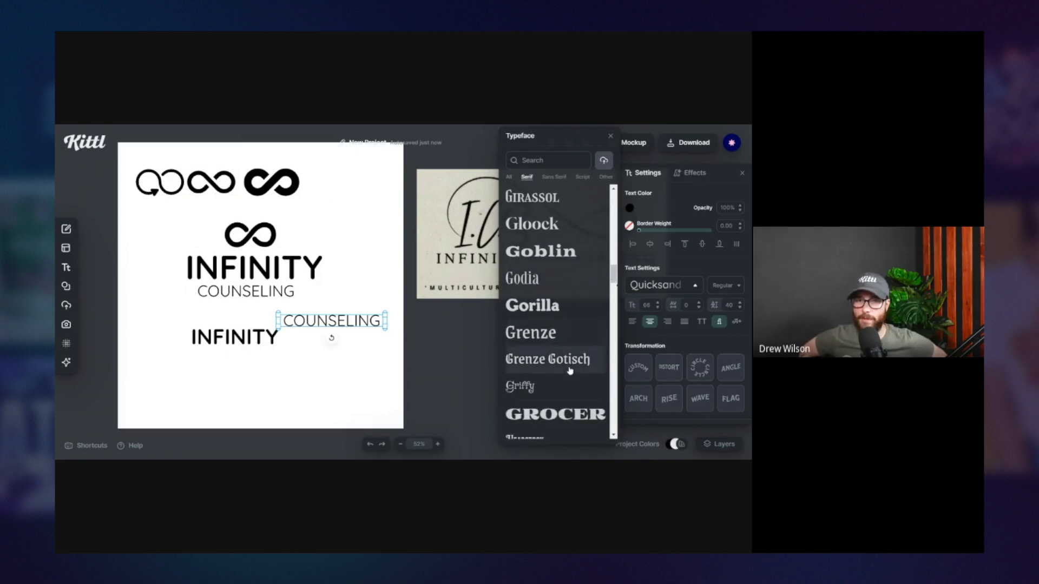
scroll(570, 369, "down", 5)
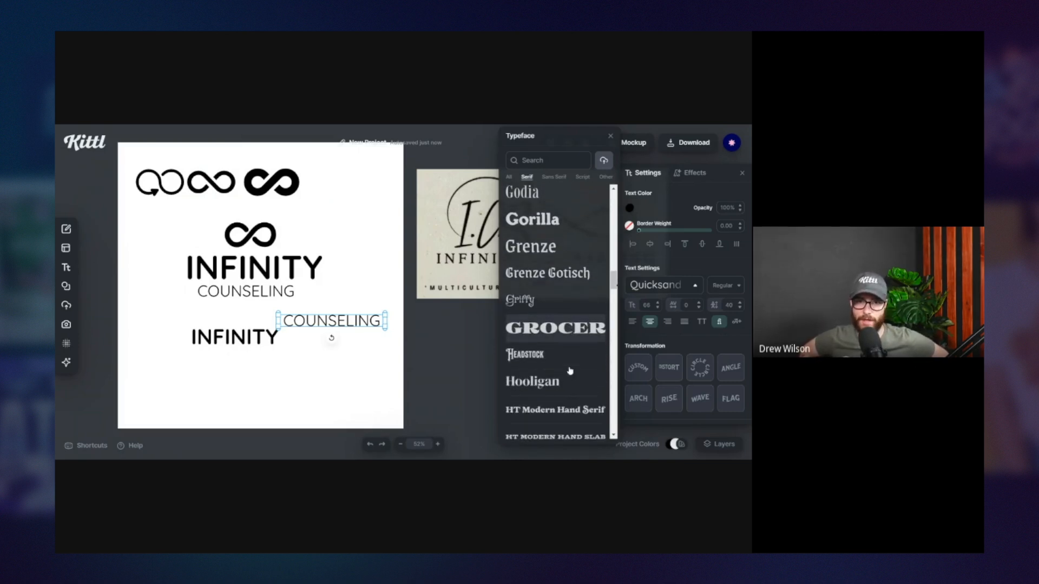
scroll(570, 369, "down", 10)
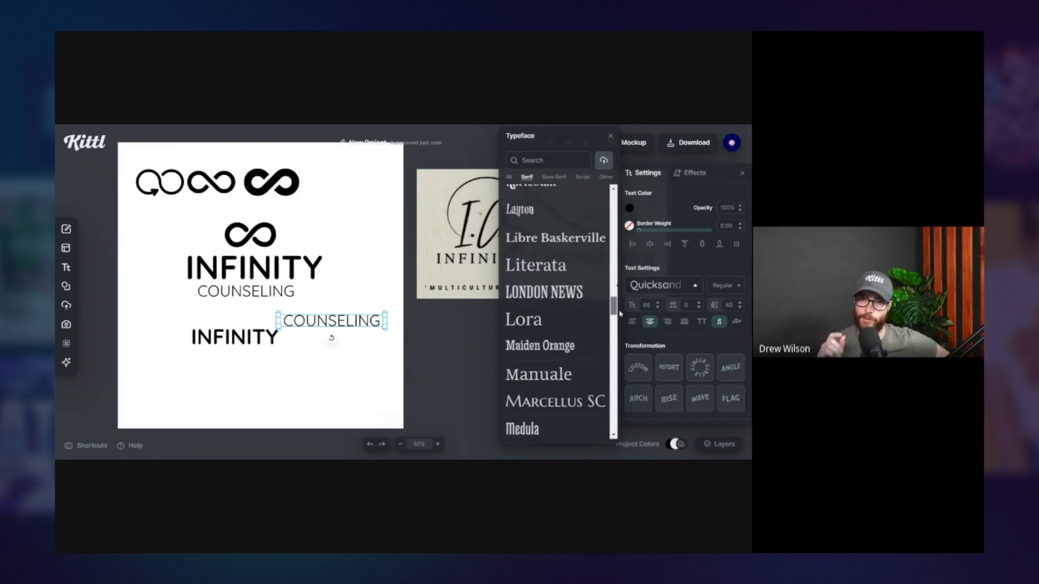
left_click_drag(619, 313, 642, 351)
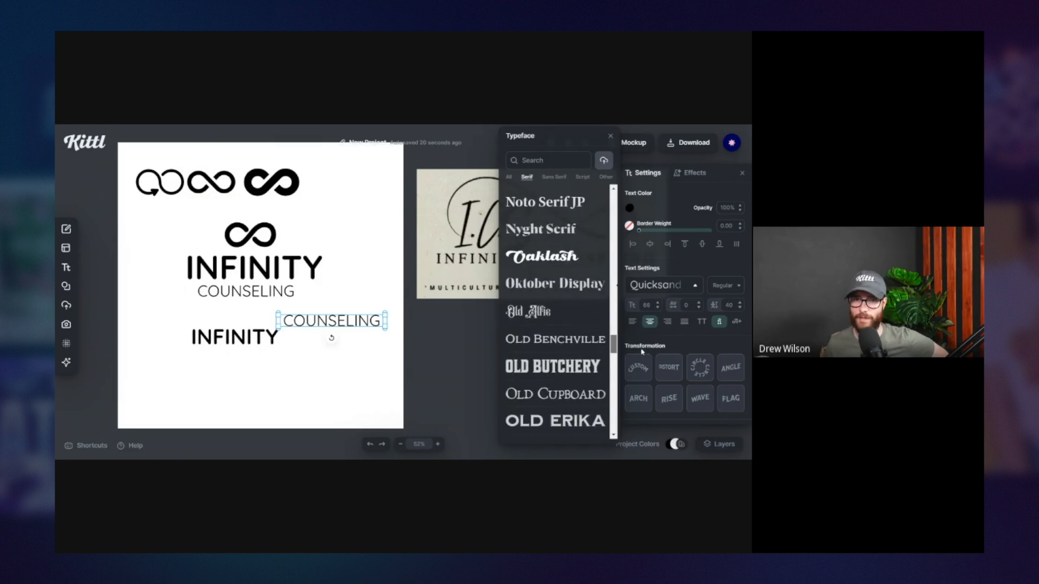
left_click(541, 203)
- Add two more COUNSELING copies in other serif typefaces, one in Source Serif, and spread the variants around the small INFINITY
key("ctrl+d")
left_click(554, 177)
left_click(526, 177)
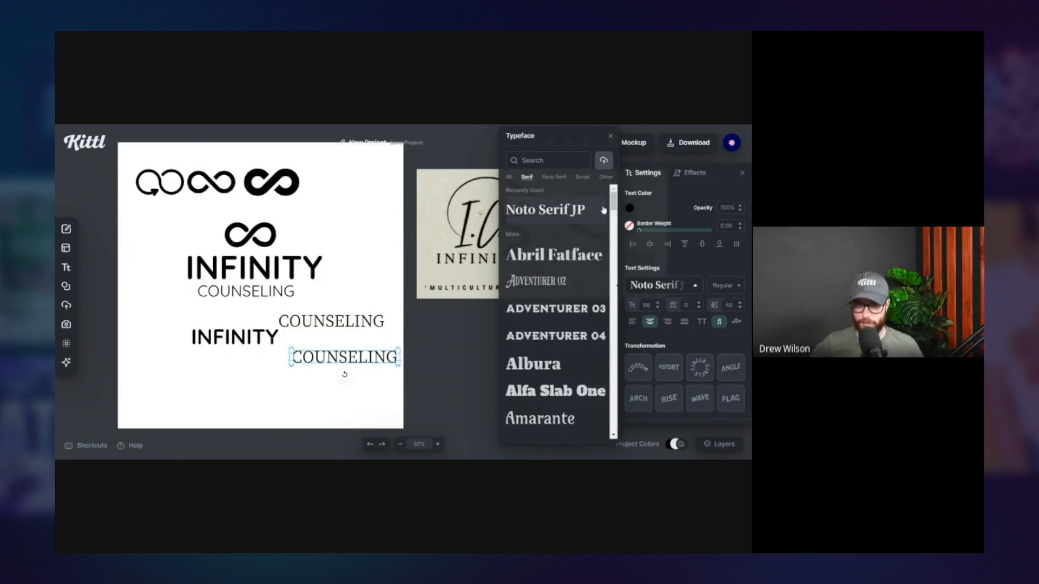
left_click_drag(614, 198, 648, 356)
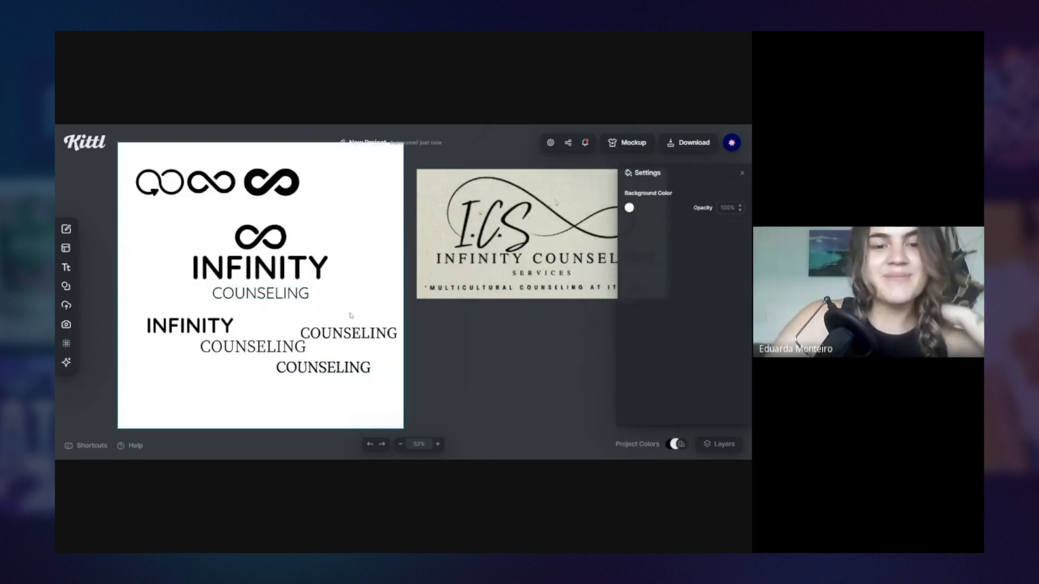
left_click(369, 331)
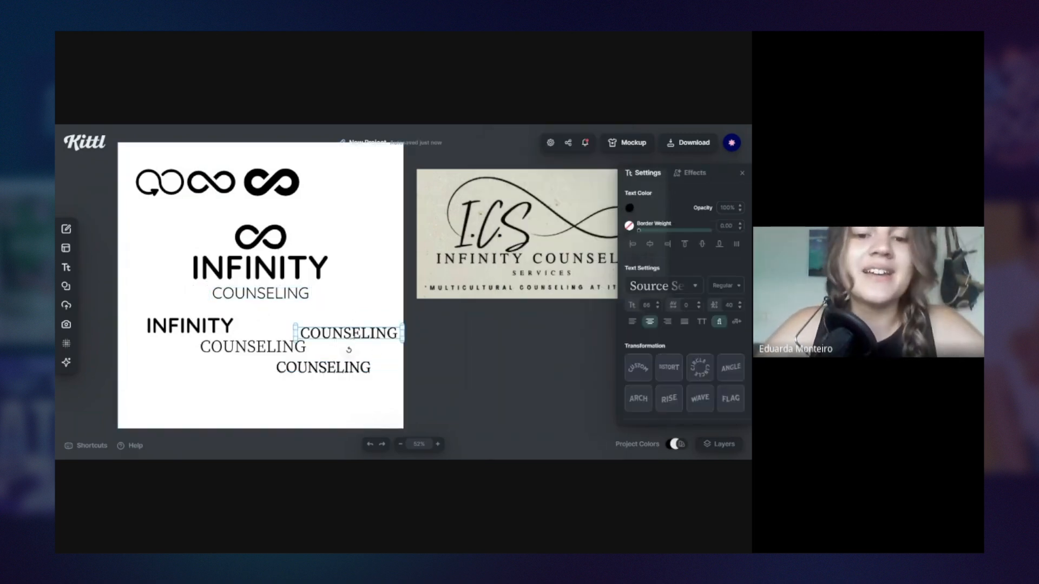
left_click(371, 353)
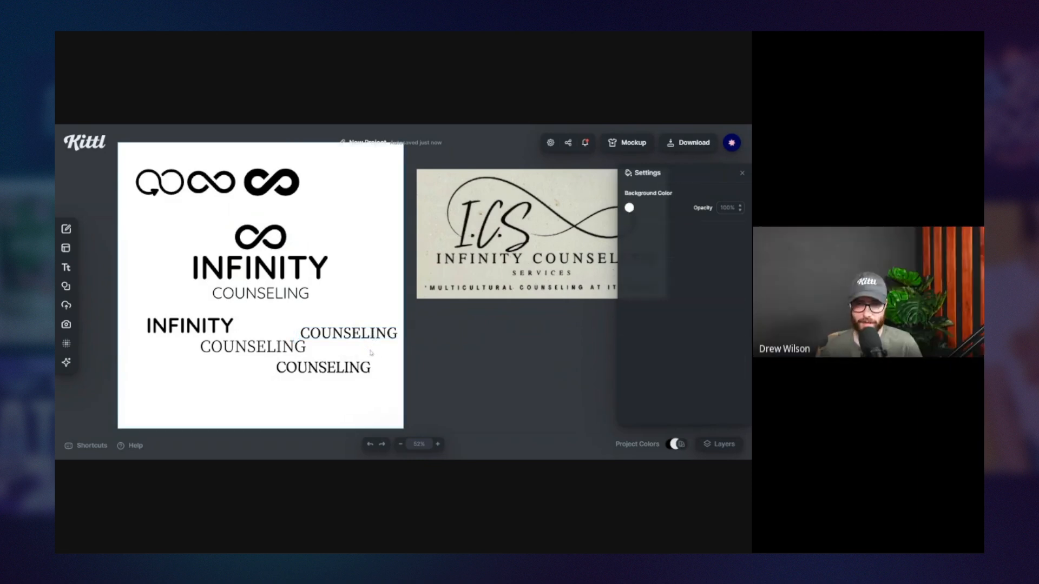
- Move the Quicksand COUNSELING line closer to the INFINITY headline, and reposition the upper serif COUNSELING variant below the other variants
left_click(303, 297)
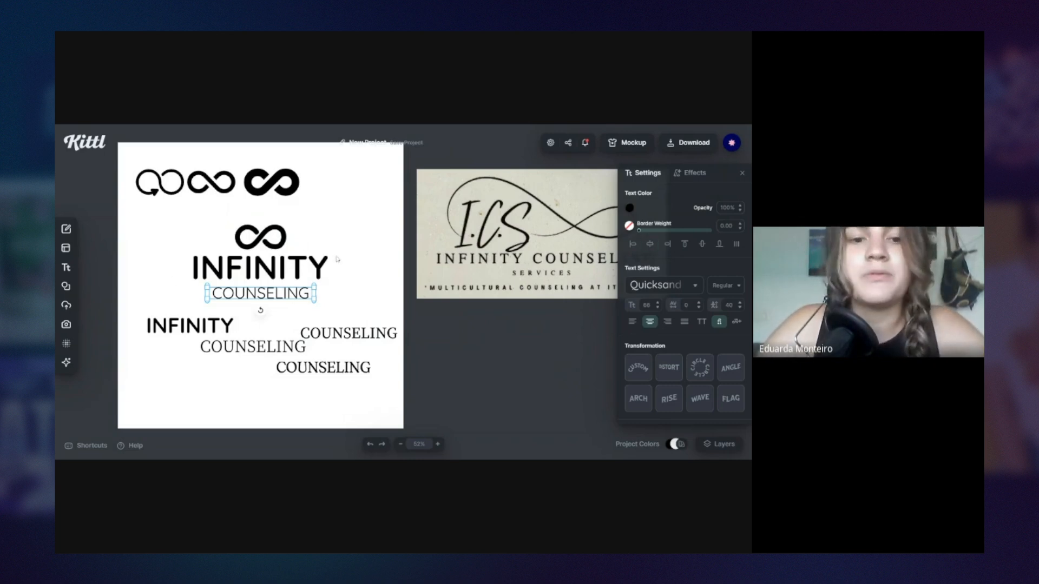
left_click_drag(298, 293, 298, 289)
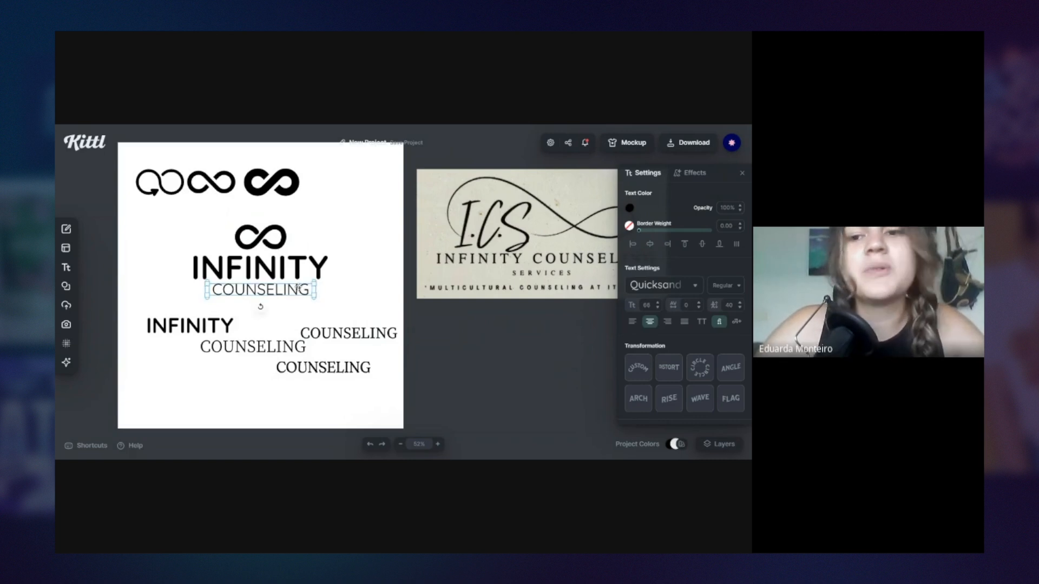
left_click(367, 261)
left_click_drag(366, 333, 368, 265)
left_click(391, 312)
left_click(347, 301)
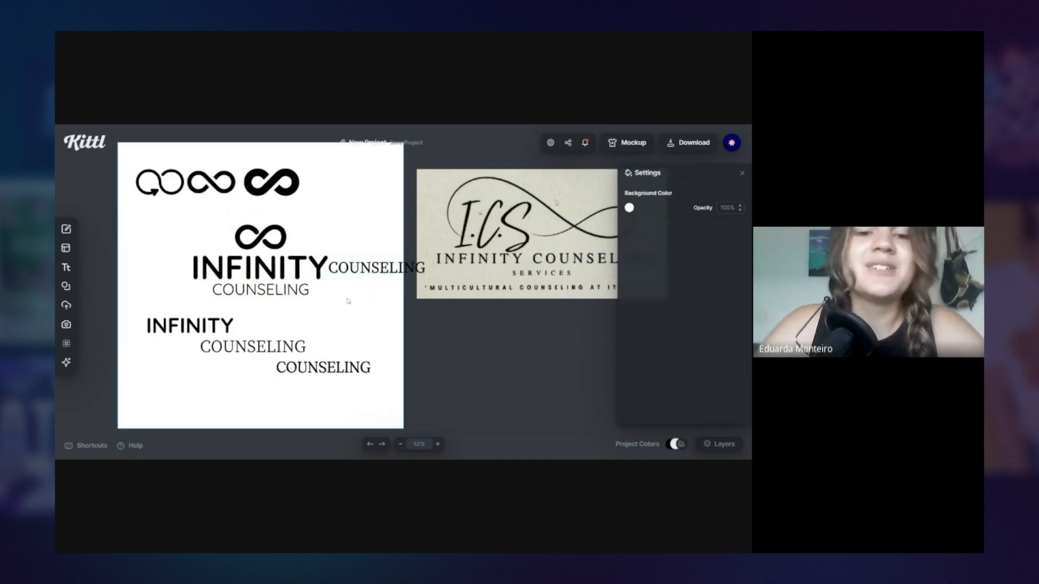
left_click_drag(351, 267, 231, 383)
- Shrink the Quicksand COUNSELING line slightly, keeping it centred beneath the large INFINITY headline
left_click(251, 291)
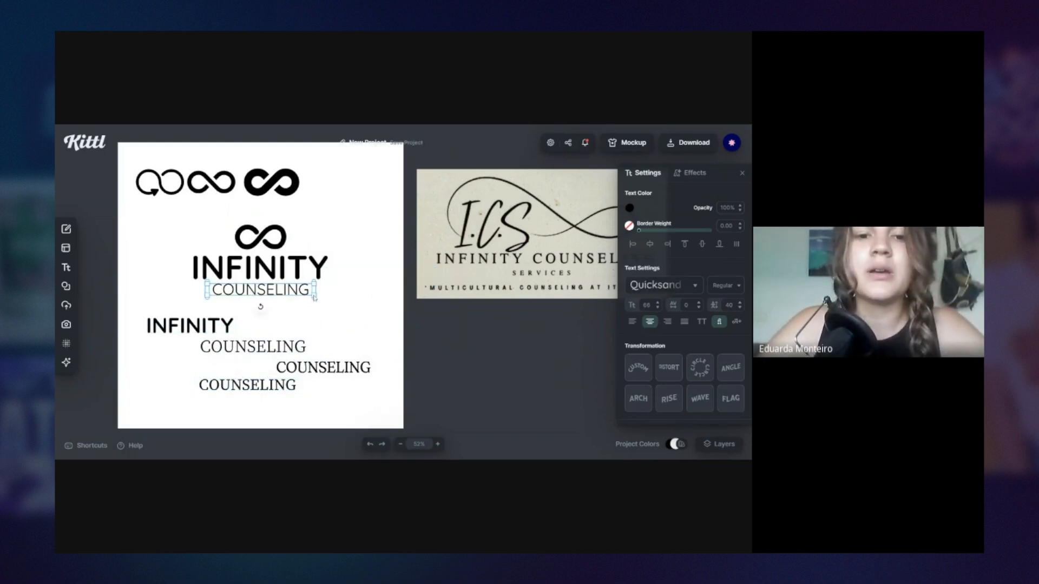
left_click_drag(314, 298, 306, 297)
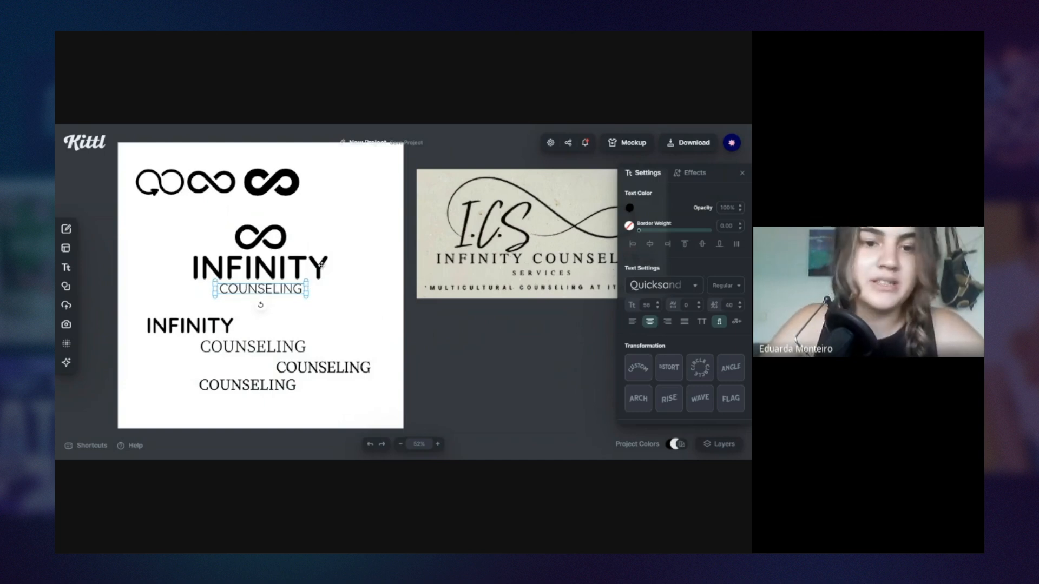
left_click(319, 238)
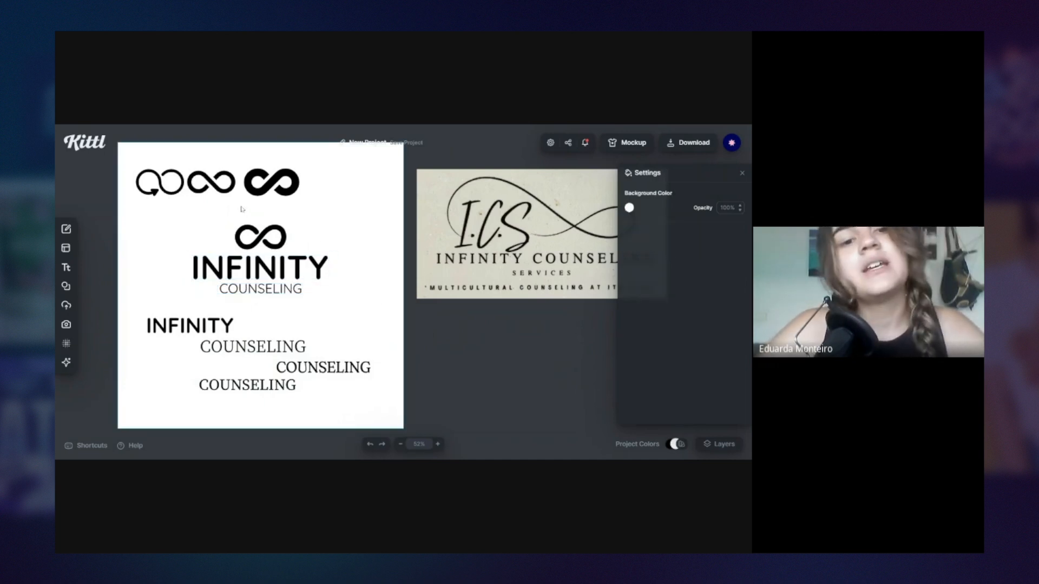
left_click(277, 228)
left_click(293, 253)
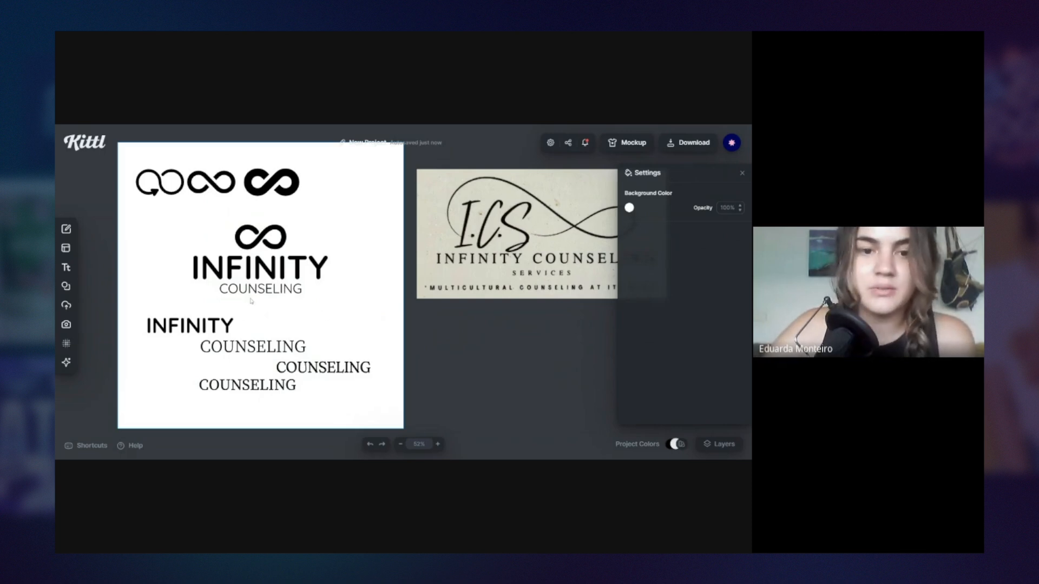
- Add the word SERVICES on a second line of the COUNSELING text under the headline
double_click(283, 291)
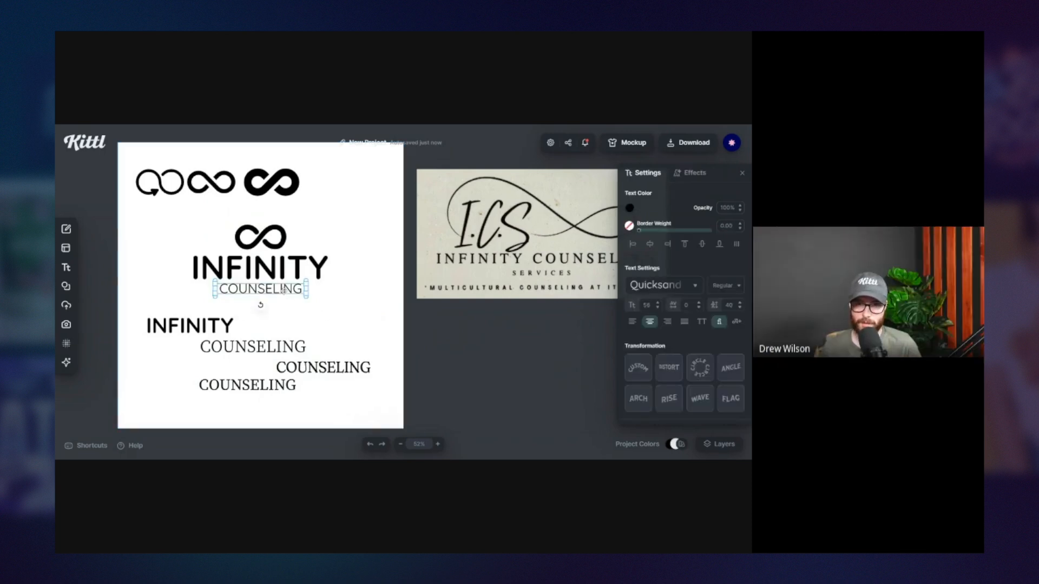
left_click(301, 290)
key("Return")
type("SERVICES")
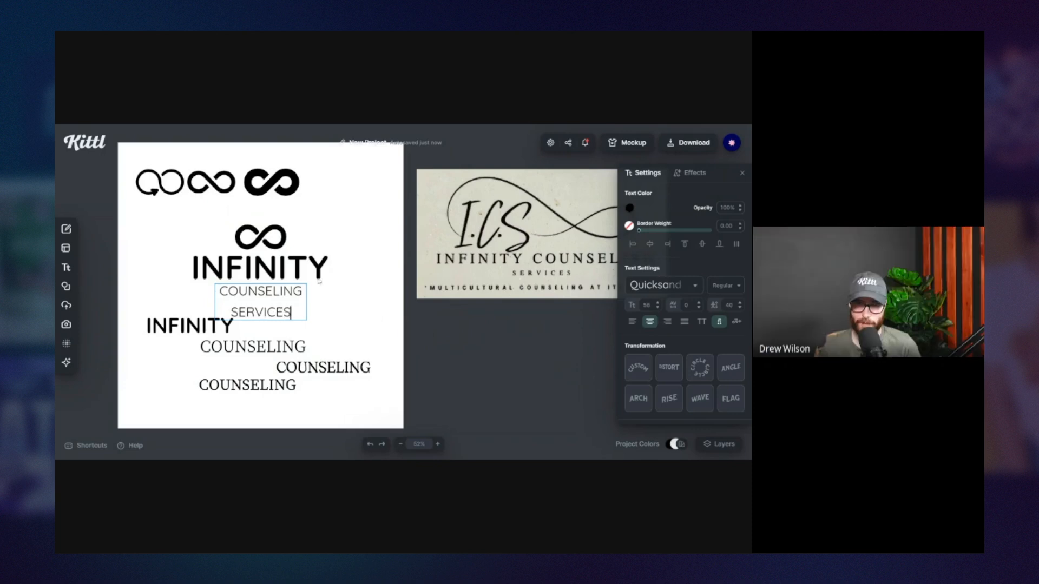
key("Escape")
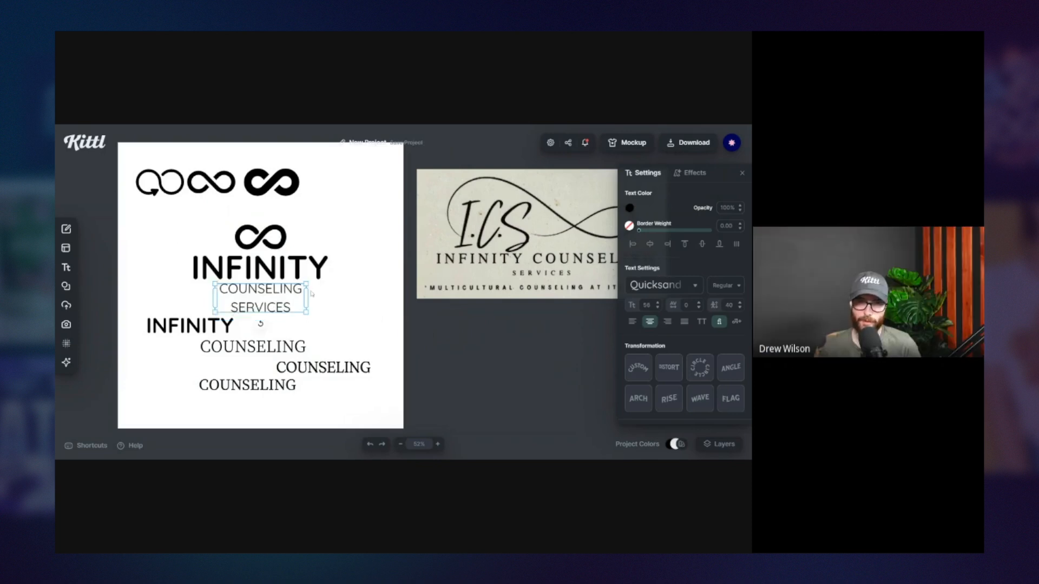
- Fit COUNSELING SERVICES on a single line at font size 47 and centre it horizontally on the artboard
left_click_drag(306, 294, 332, 298)
left_click(650, 244)
left_click(517, 262)
left_click(287, 297)
left_click(309, 302)
left_click(313, 292)
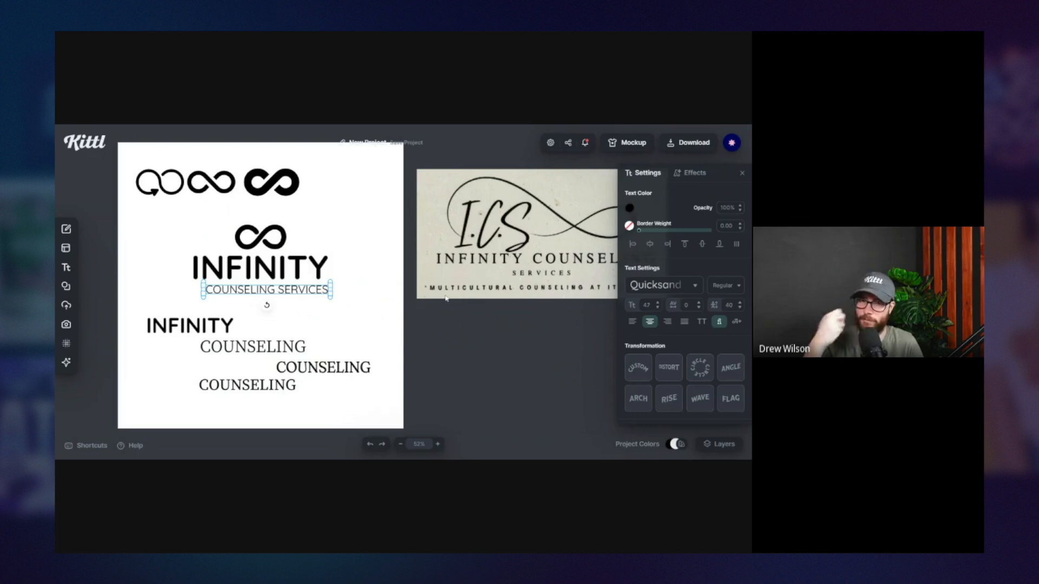
left_click(650, 244)
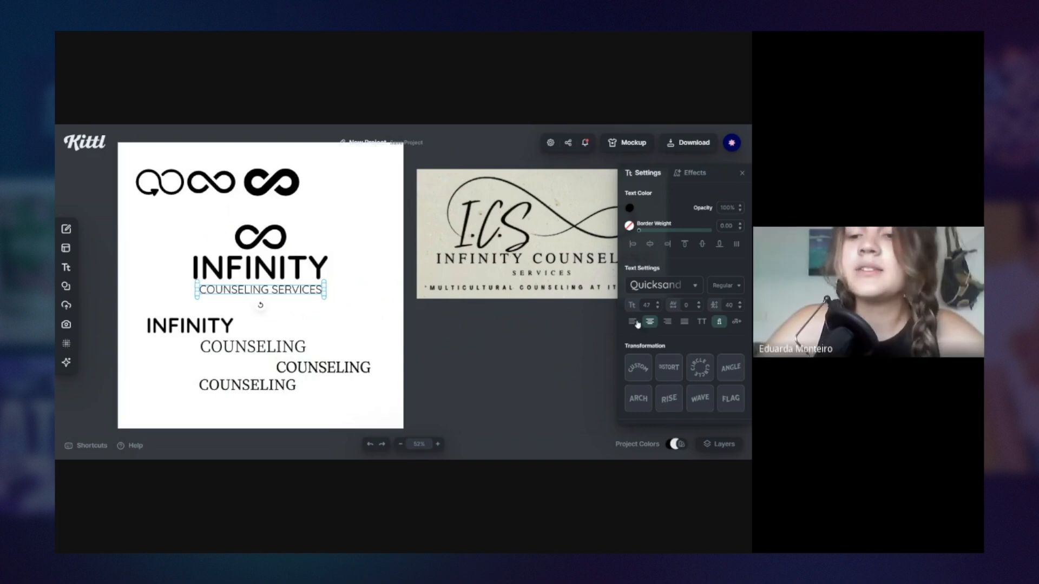
- Set the letter spacing of COUNSELING SERVICES to 40 and widen its text box to keep it centred on one line
left_click(686, 305)
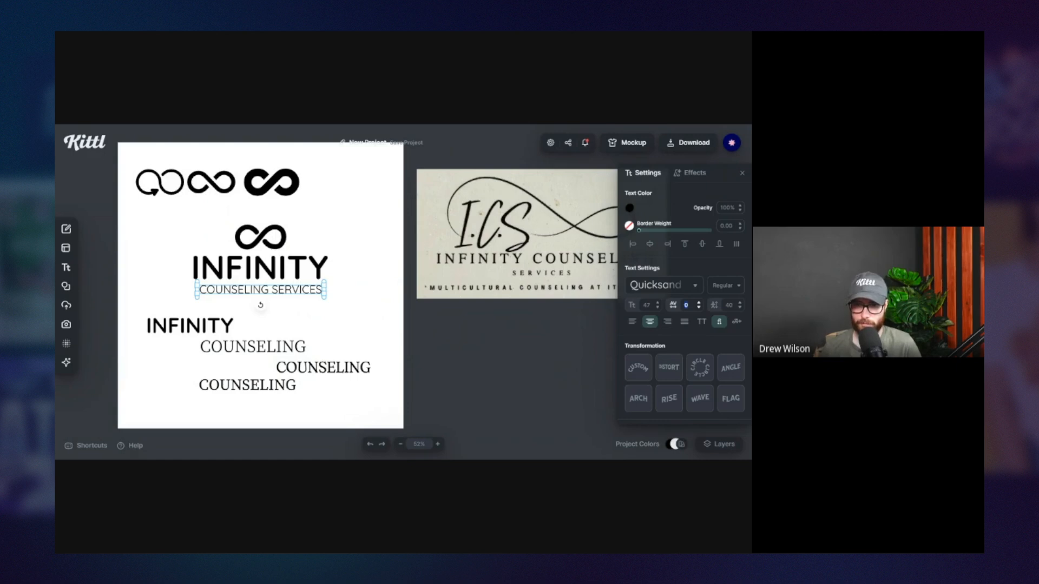
type("40")
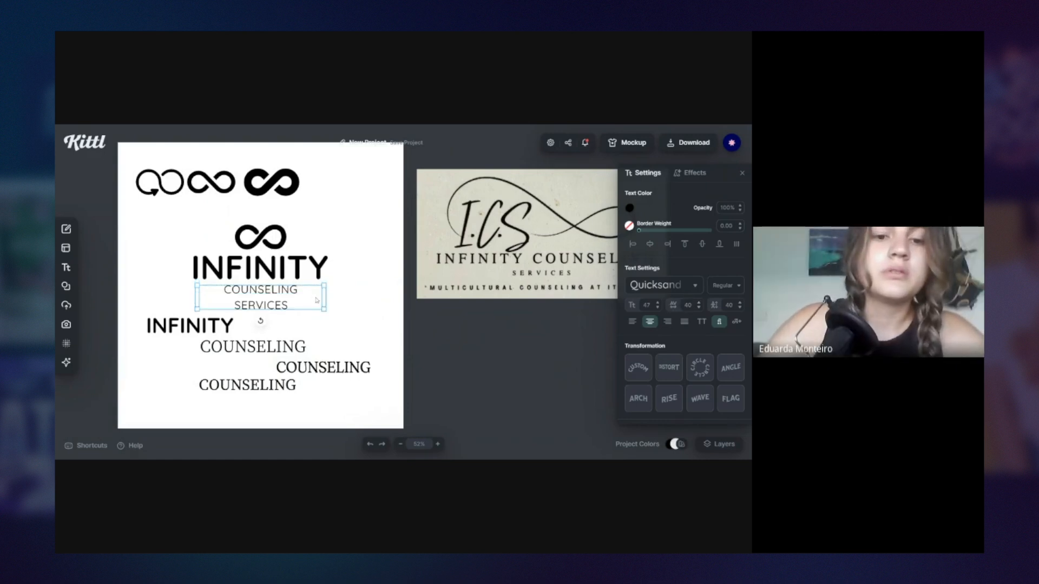
left_click_drag(323, 296, 336, 294)
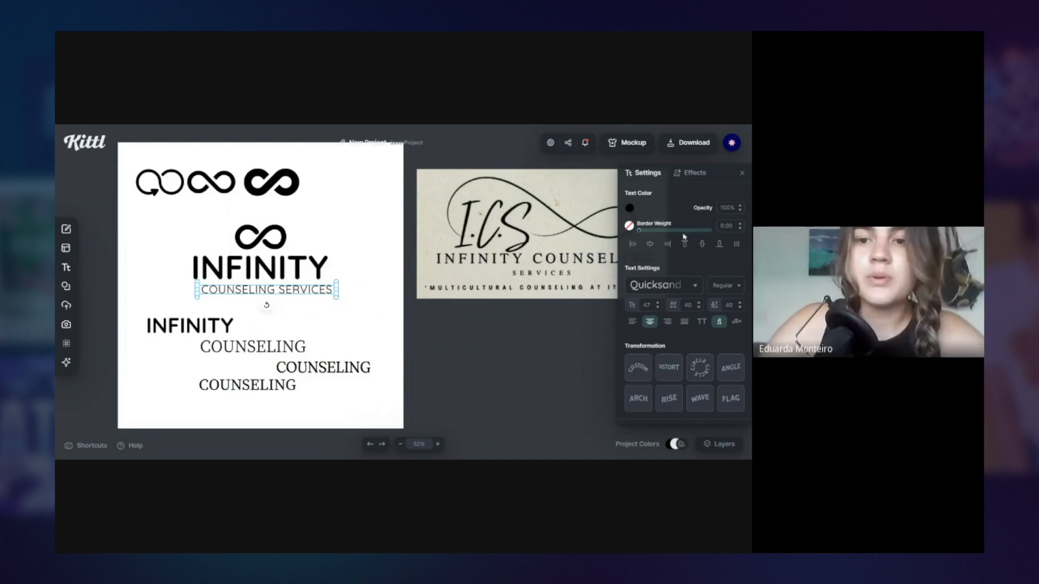
left_click(557, 352)
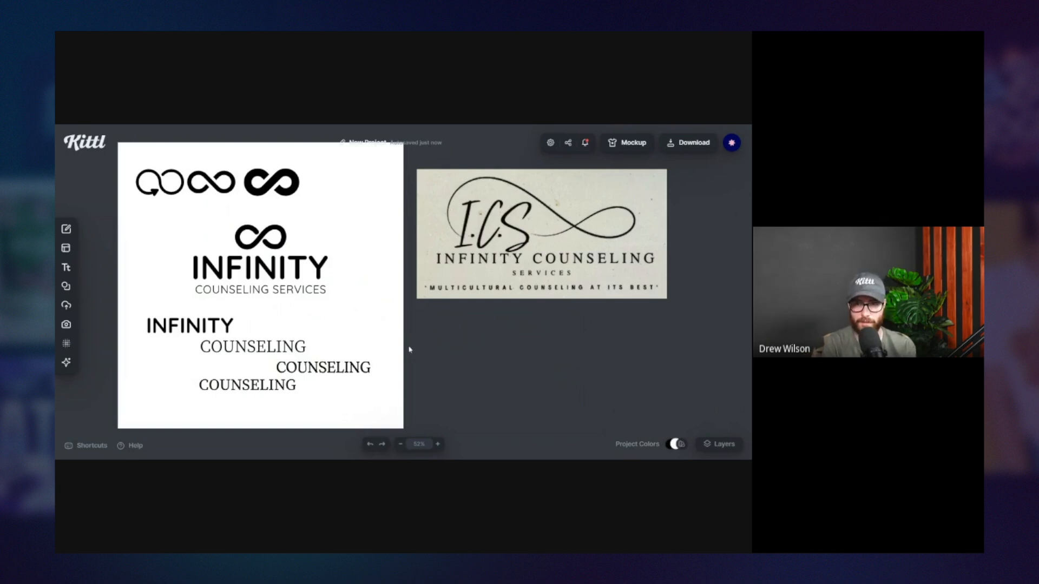
- Scale COUNSELING SERVICES down to font size 45 and centre it horizontally on the artboard
left_click(323, 292)
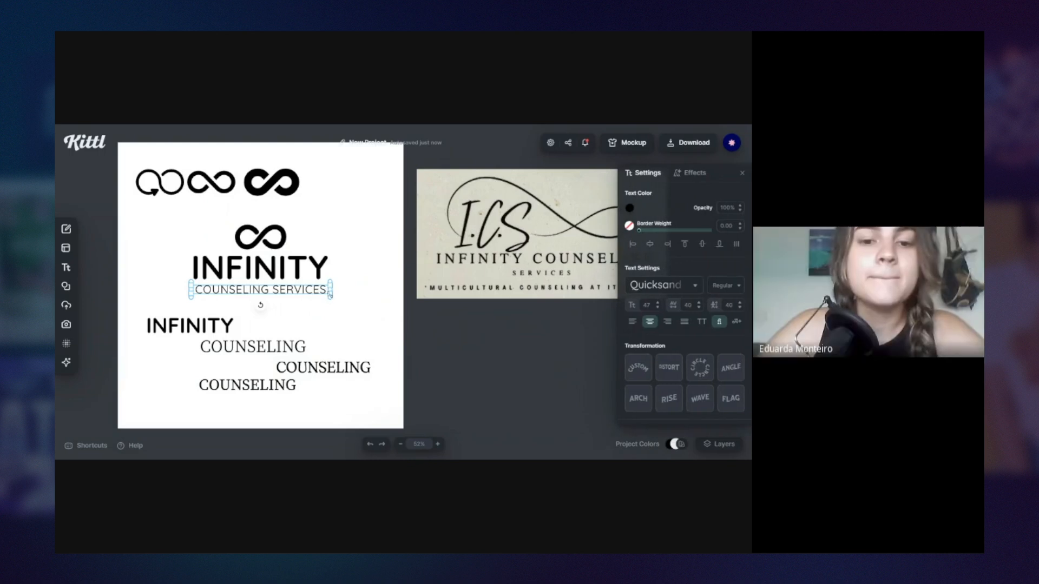
left_click_drag(327, 294, 325, 293)
left_click(649, 243)
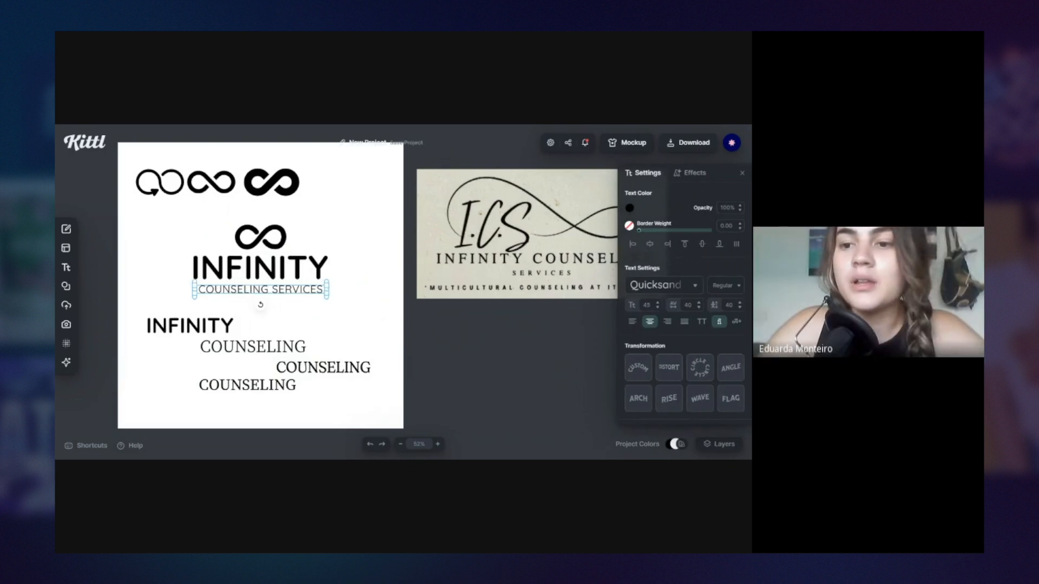
- Try the Medium weight on COUNSELING SERVICES and return the text to Regular
left_click(722, 286)
left_click(732, 341)
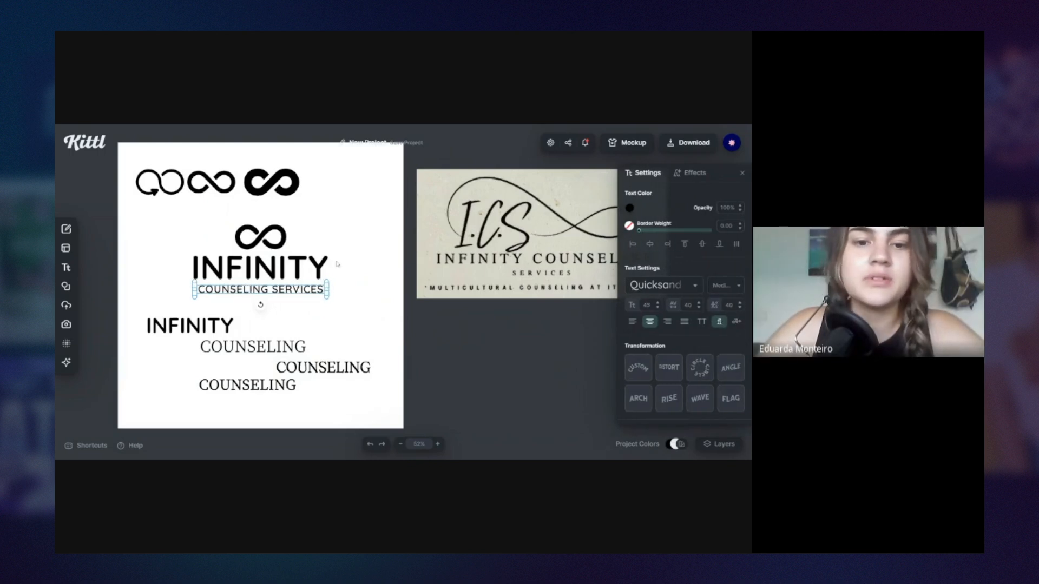
left_click(376, 292)
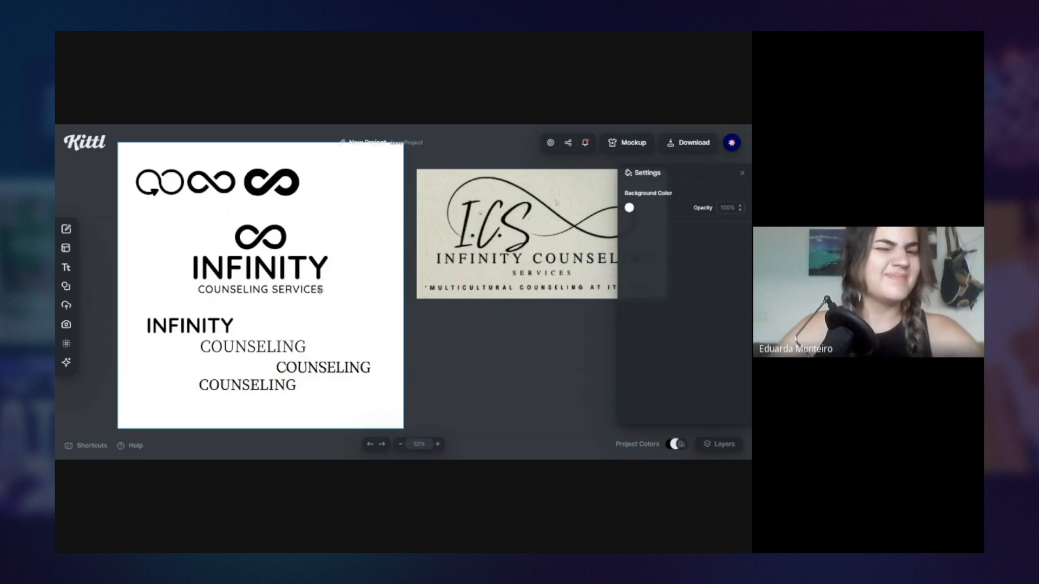
left_click(319, 291)
left_click(722, 285)
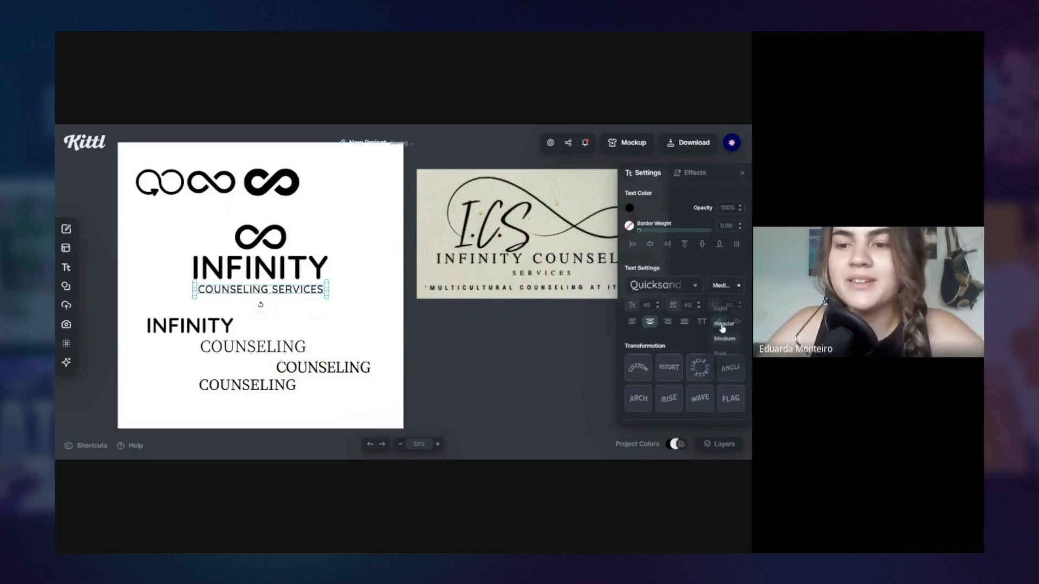
left_click(723, 324)
left_click(406, 273)
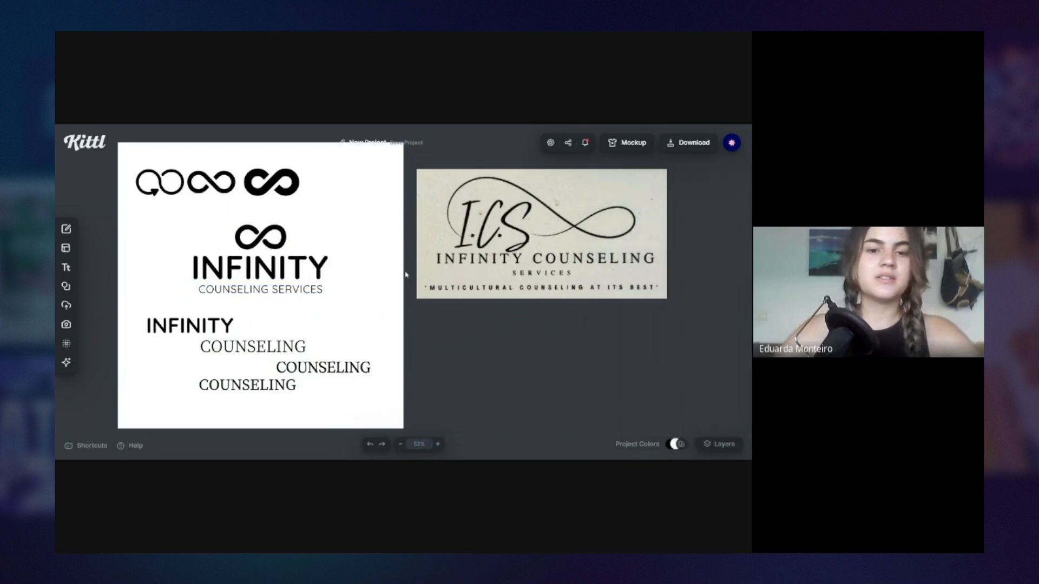
left_click(274, 287)
left_click(349, 194)
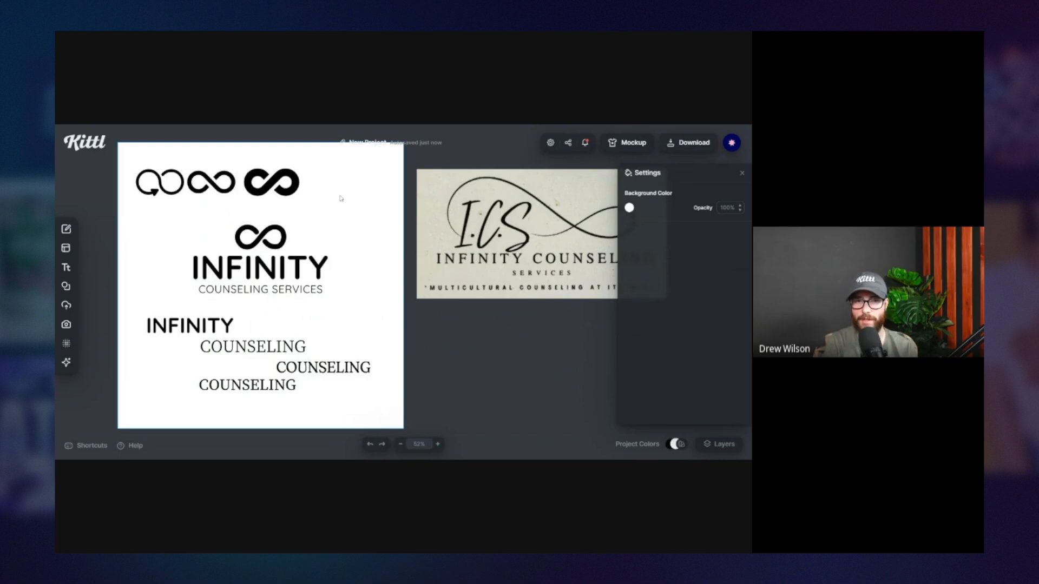
- Delete the row of three infinity symbols above the logo and the small INFINITY with its serif COUNSELING variants below it
left_click_drag(337, 195, 134, 166)
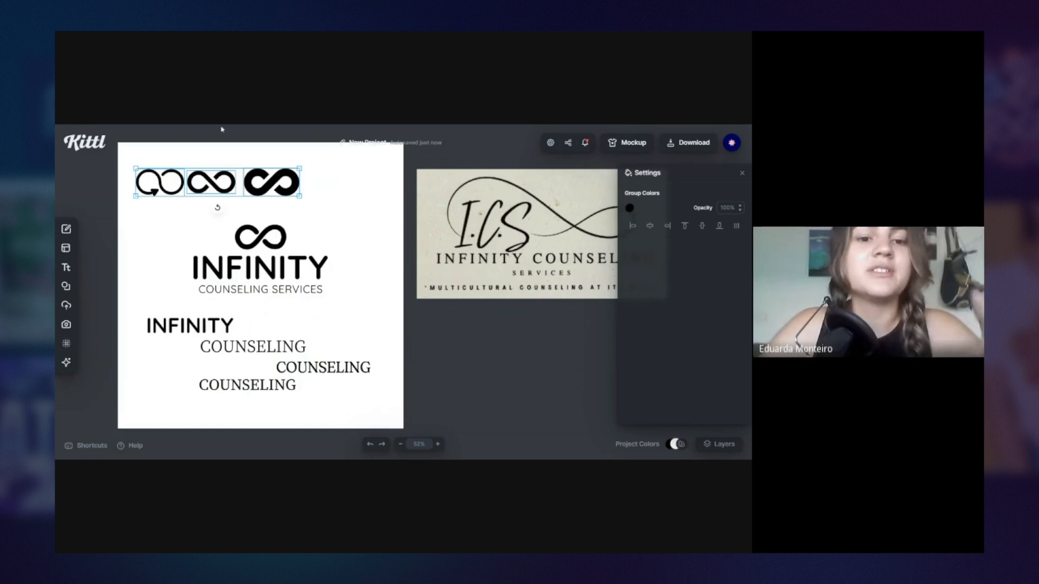
left_click(289, 309)
left_click_drag(337, 197, 87, 136)
key("Delete")
left_click_drag(353, 401, 148, 311)
key("Delete")
- Select the symbol, INFINITY headline and COUNSELING SERVICES line together and centre them horizontally and vertically on the artboard
left_click_drag(122, 211, 348, 383)
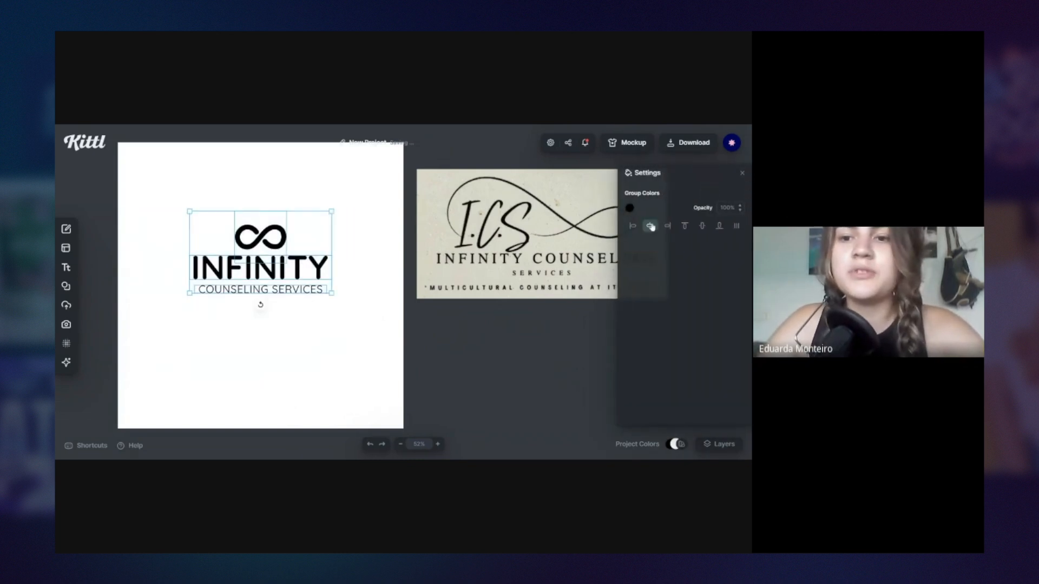
left_click(702, 225)
left_click(318, 202)
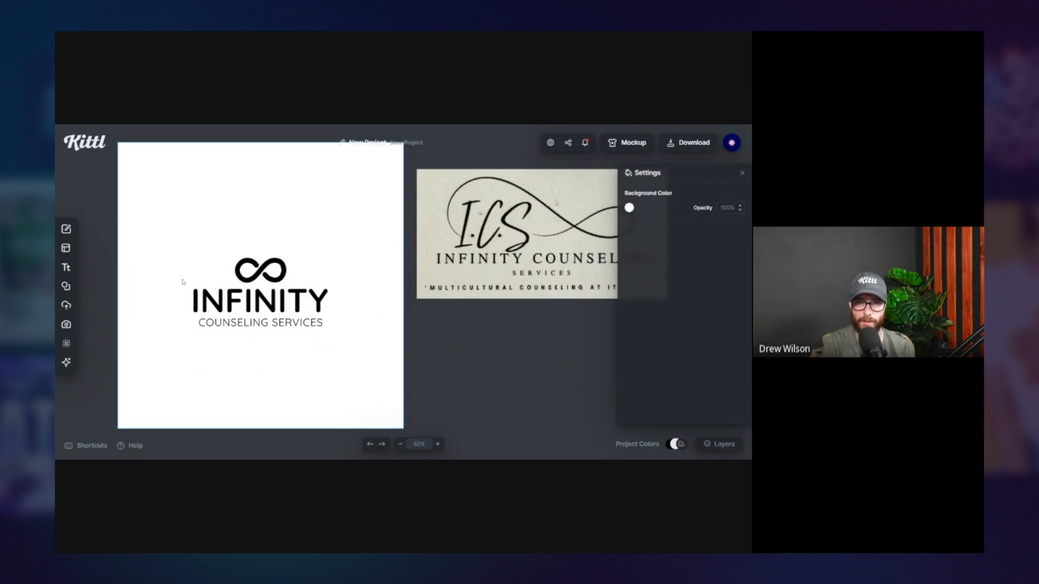
- Enlarge the infinity symbol and INFINITY headline together, centre them horizontally, and raise them clear of the COUNSELING SERVICES line
left_click(275, 277)
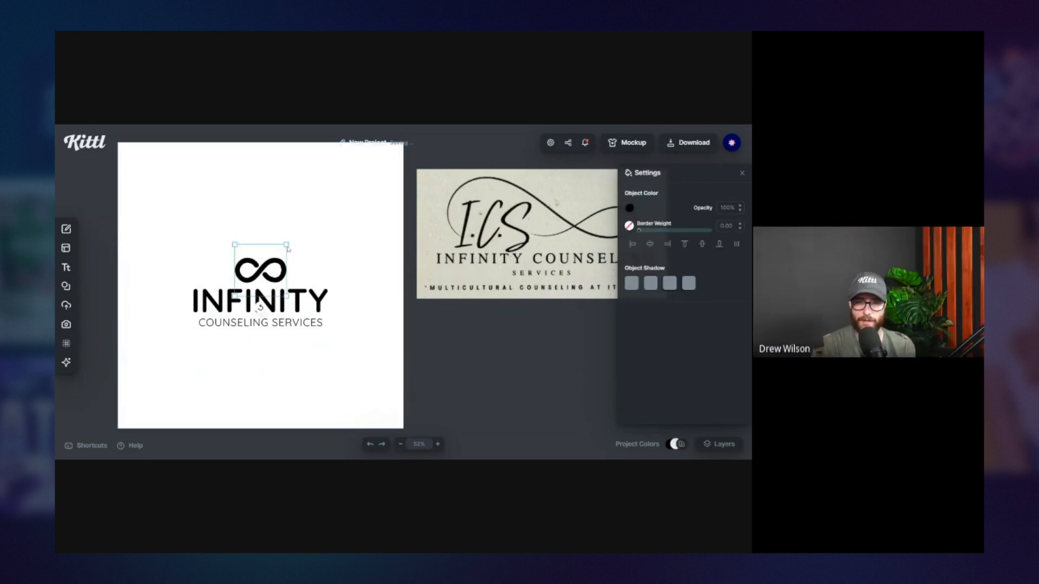
left_click_drag(287, 245, 352, 322)
left_click(325, 299)
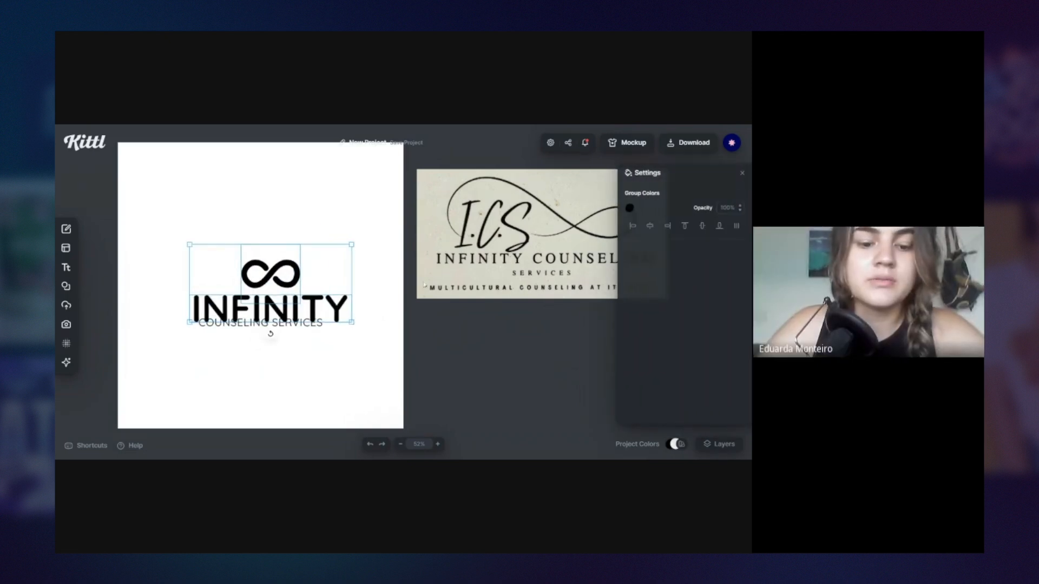
left_click(651, 228)
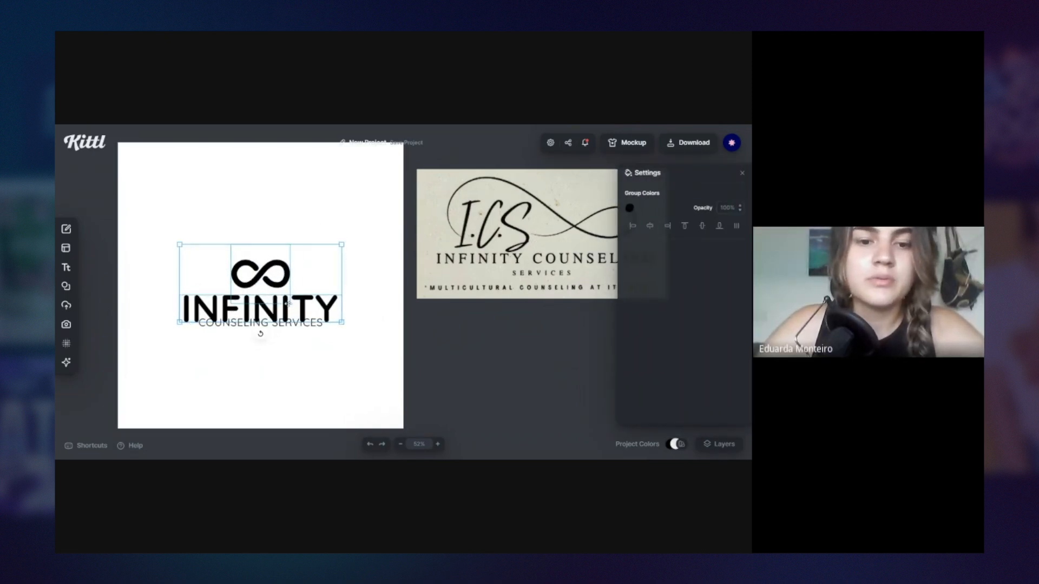
left_click(311, 325)
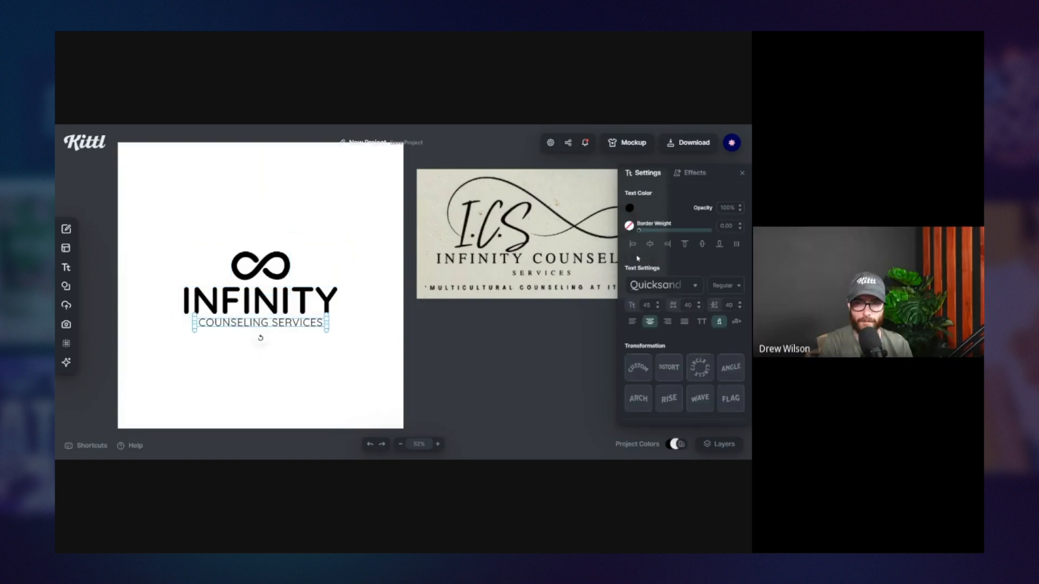
left_click(349, 254)
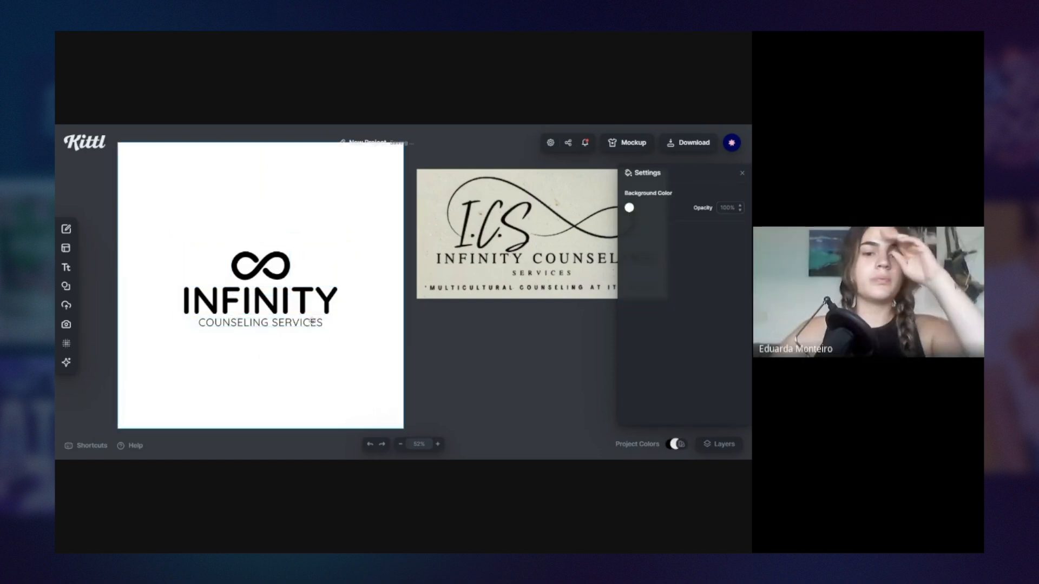
- Reduce COUNSELING SERVICES to font size 42 and nudge it up into place beneath the INFINITY headline
left_click(319, 325)
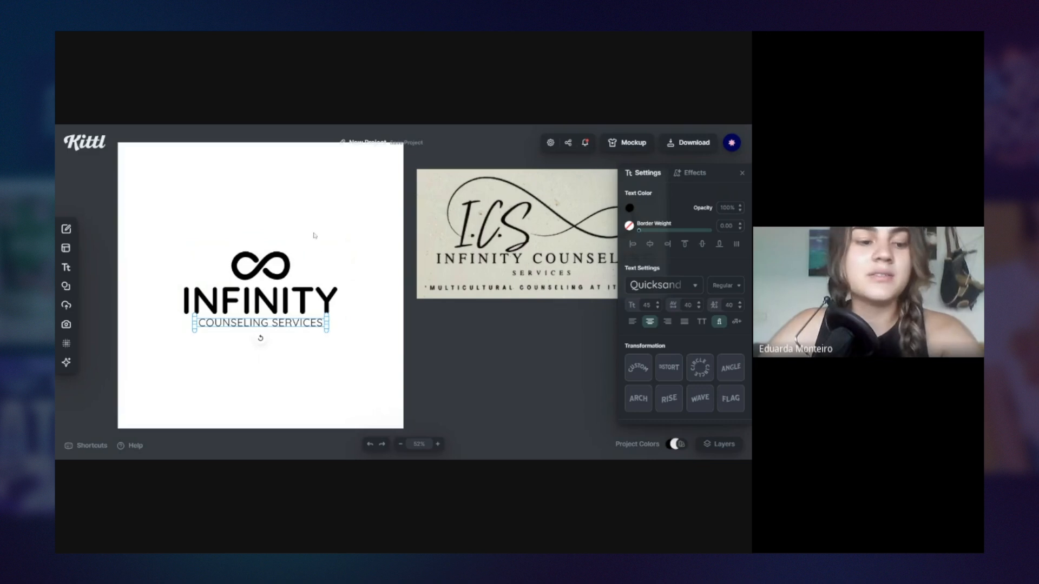
left_click(327, 268)
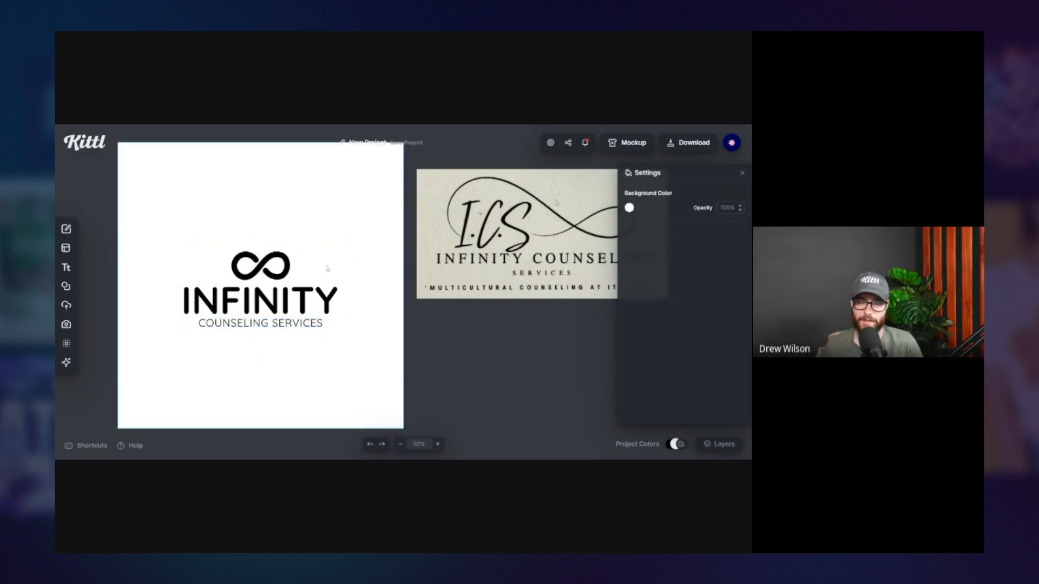
left_click(295, 323)
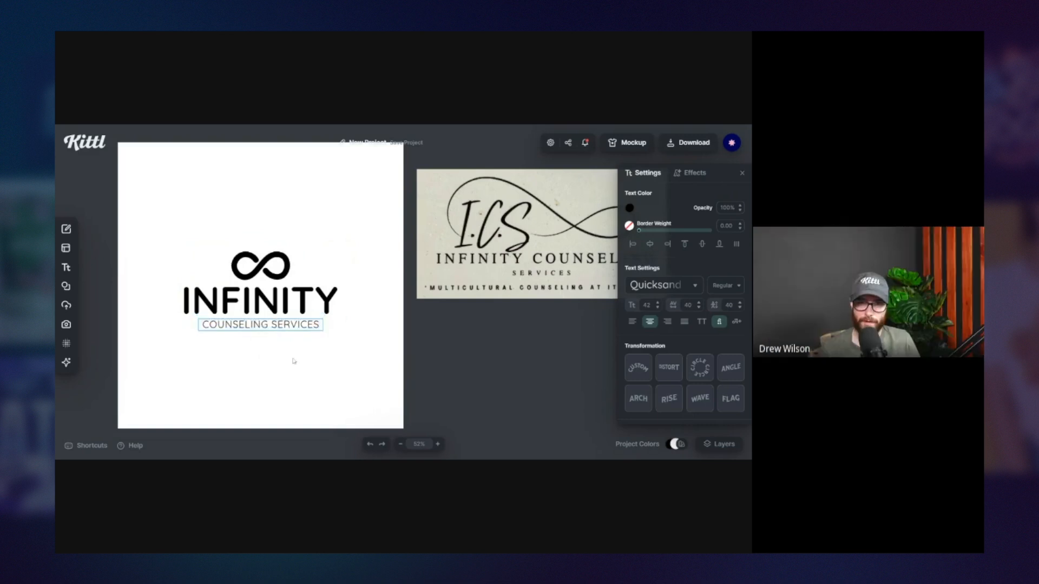
left_click(367, 374)
left_click(328, 296)
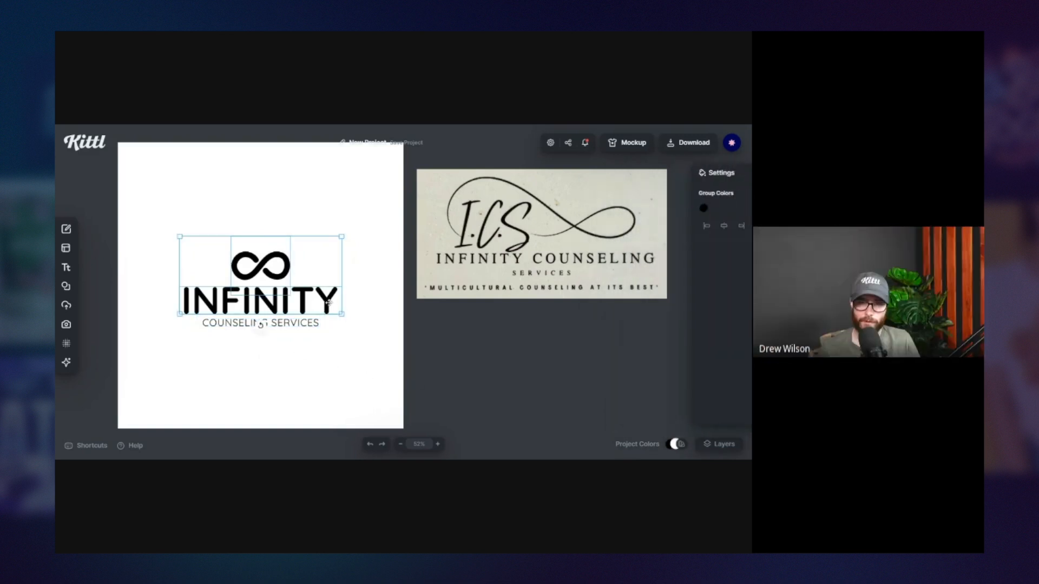
- Move the original I.C.S logo reference image slightly higher beside the artboard and deselect it
left_click(311, 312)
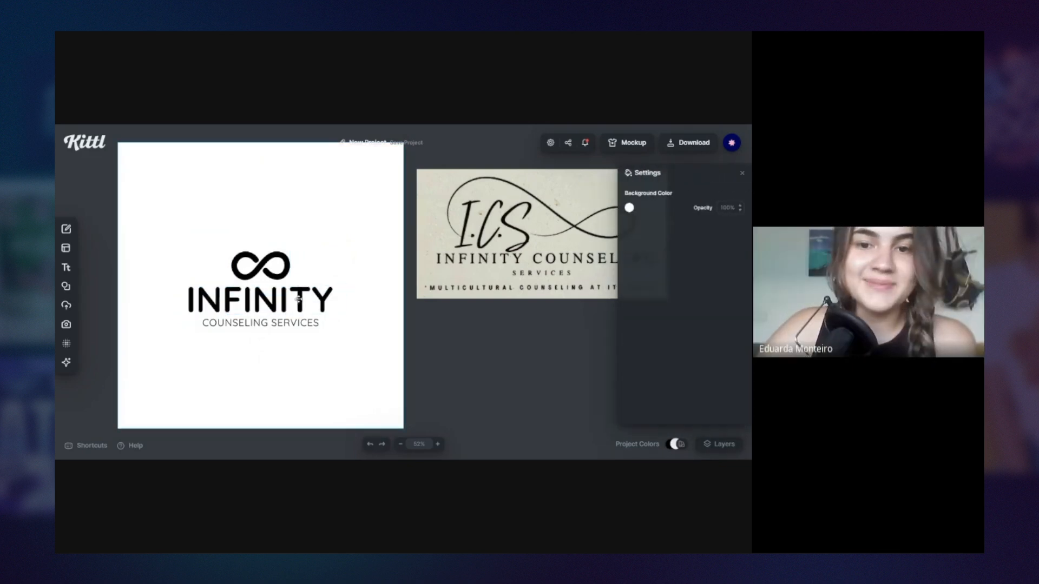
left_click(514, 214)
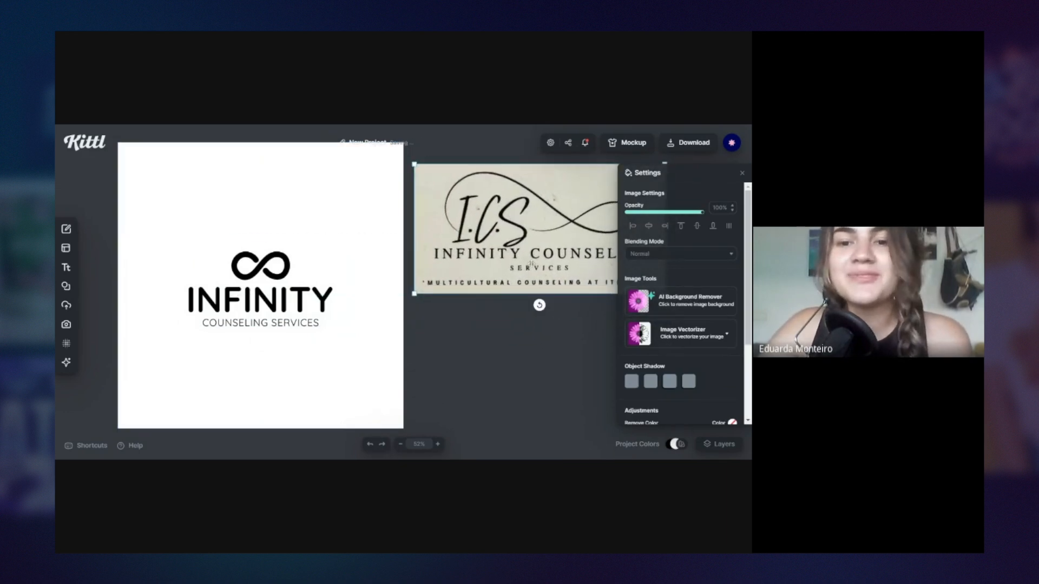
left_click_drag(483, 276, 485, 287)
left_click(518, 343)
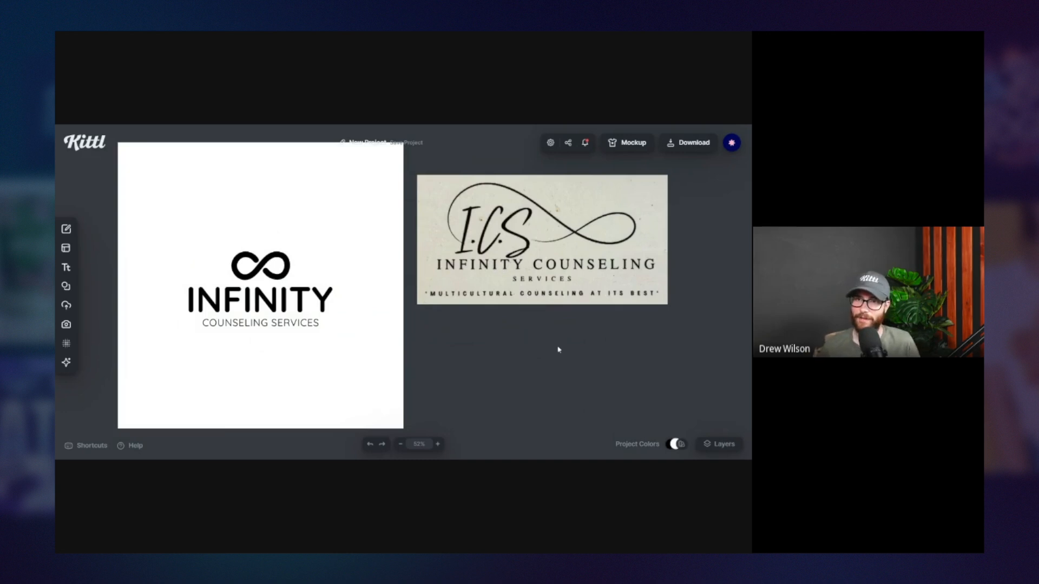
left_click(542, 295)
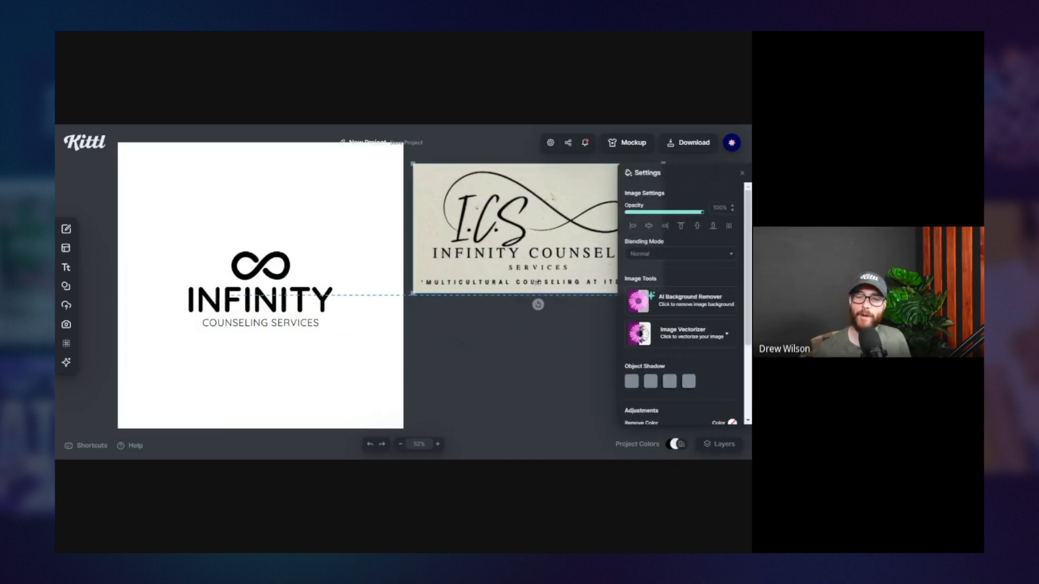
left_click(549, 322)
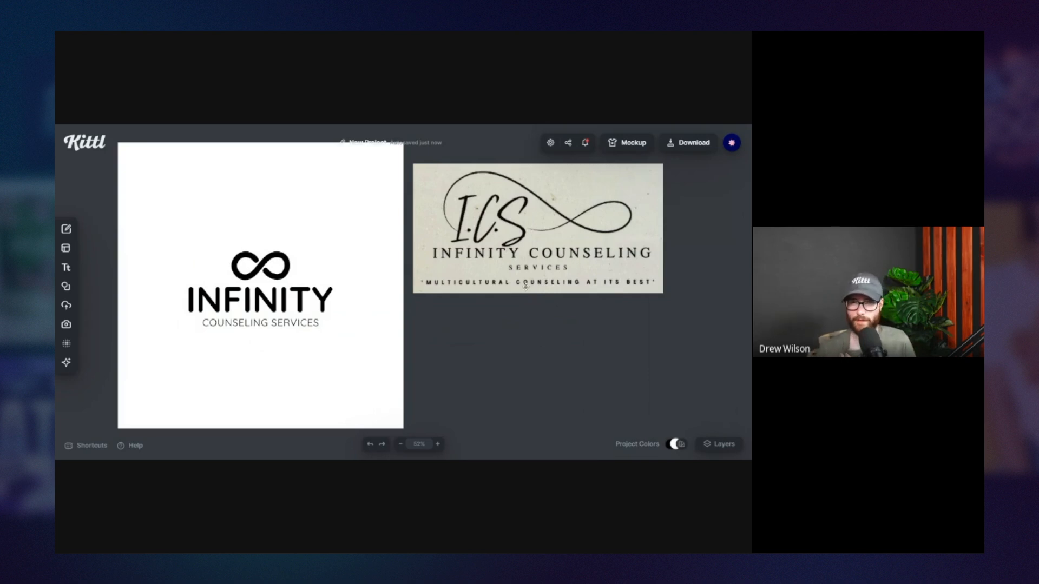
left_click_drag(546, 291, 540, 274)
left_click(551, 319)
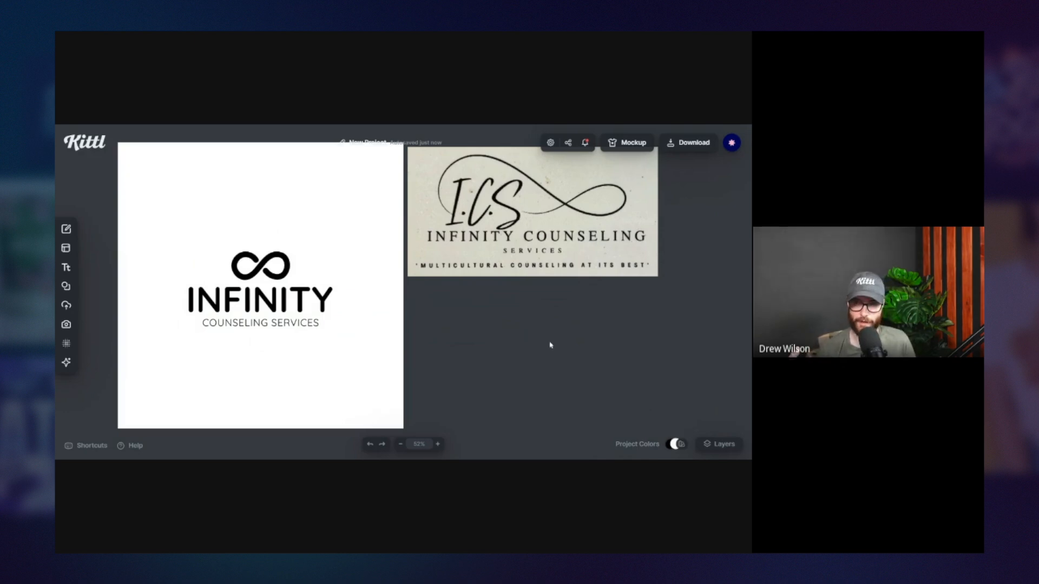
- Set the artboard's background colour to a very dark blue, hex 001b2c
left_click(305, 200)
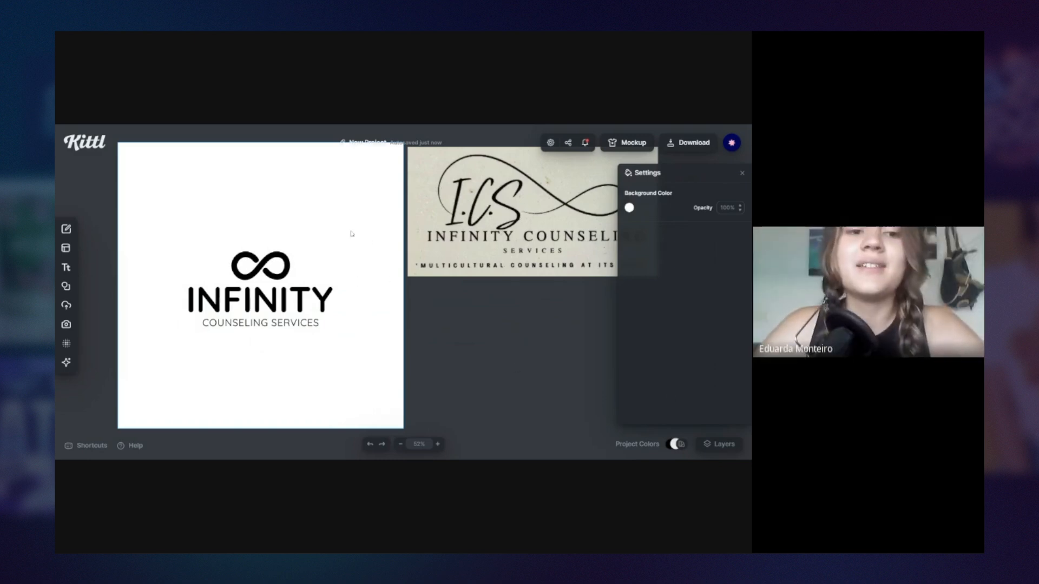
left_click_drag(325, 236, 370, 232)
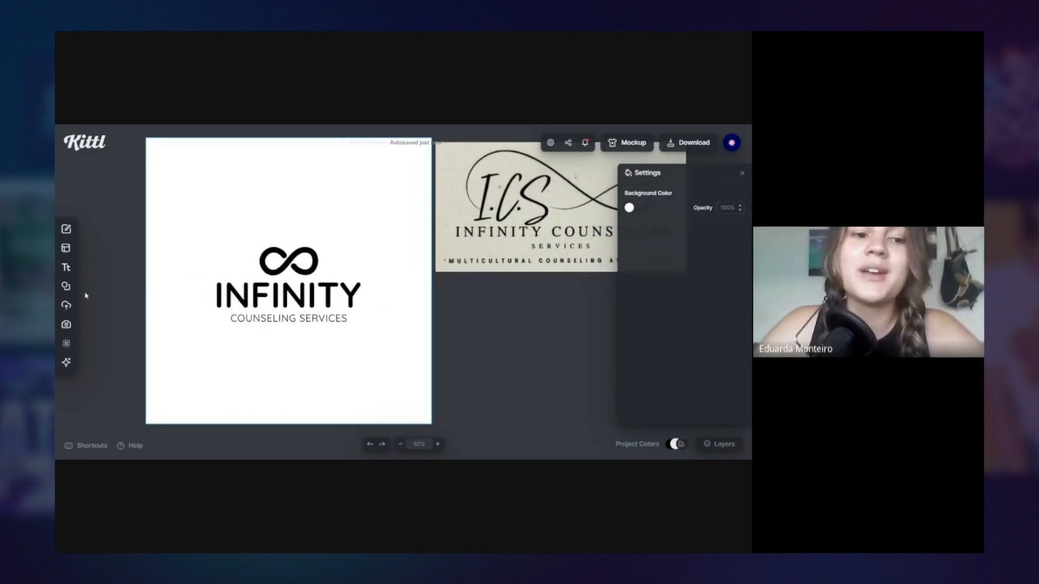
left_click(65, 287)
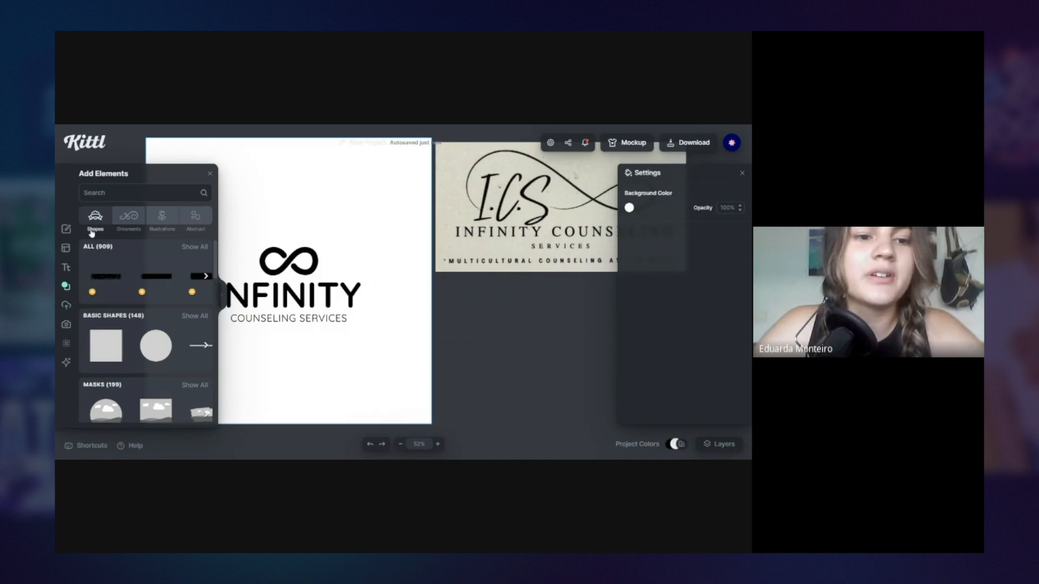
left_click(209, 173)
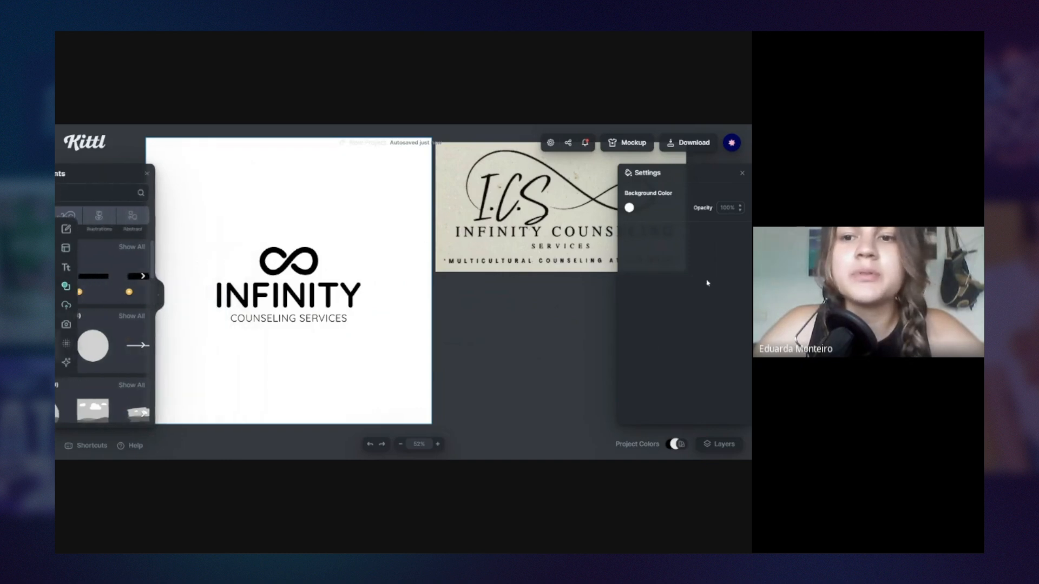
left_click(628, 208)
mouse_move(587, 284)
left_mouse_down()
mouse_move(614, 295)
mouse_move(568, 323)
left_mouse_up()
left_click(576, 320)
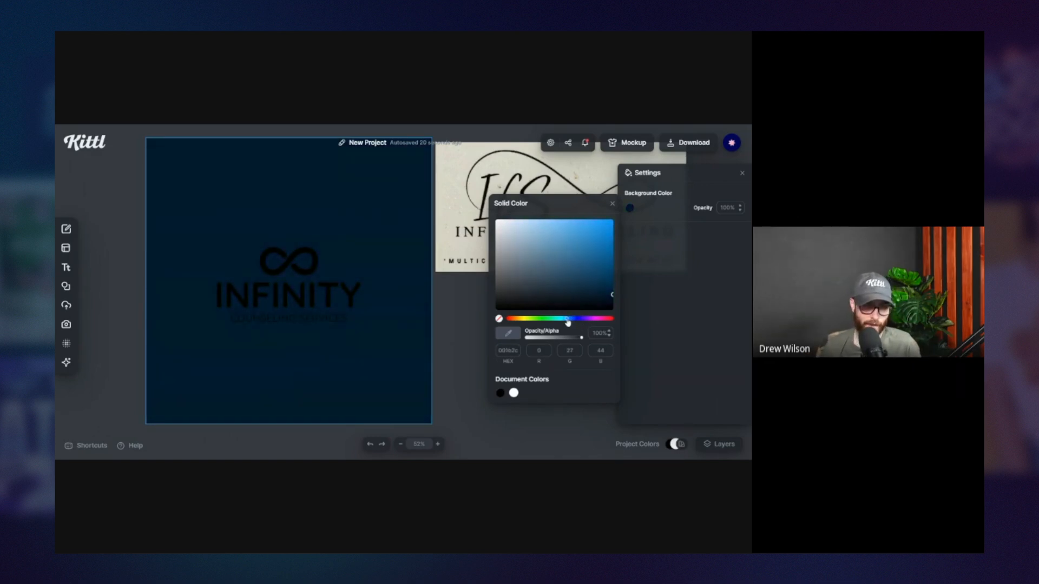
left_click(433, 297)
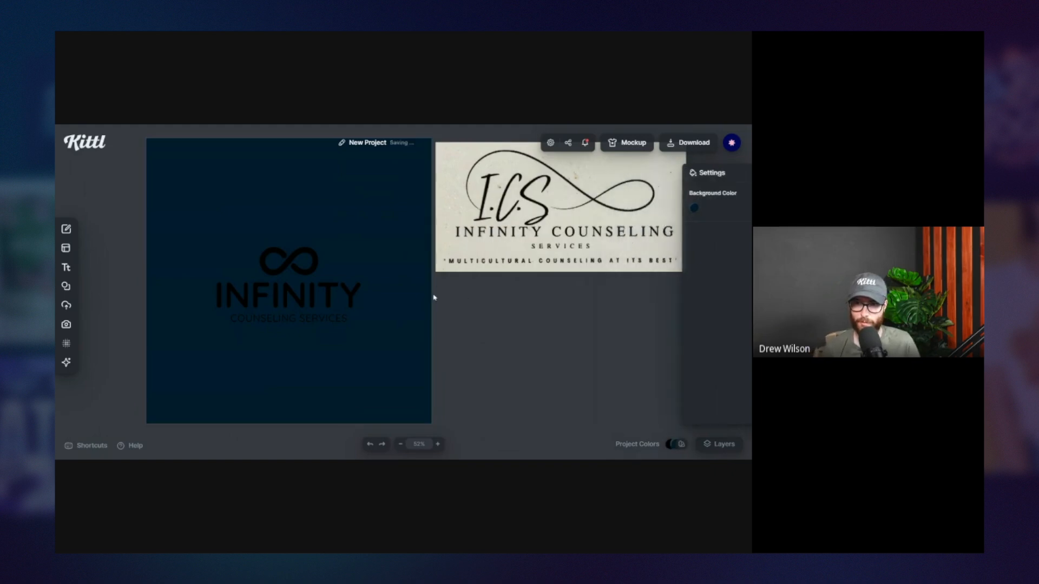
- Recolour the grouped infinity symbol, INFINITY headline and COUNSELING SERVICES line a pale warm gold
left_click(362, 264)
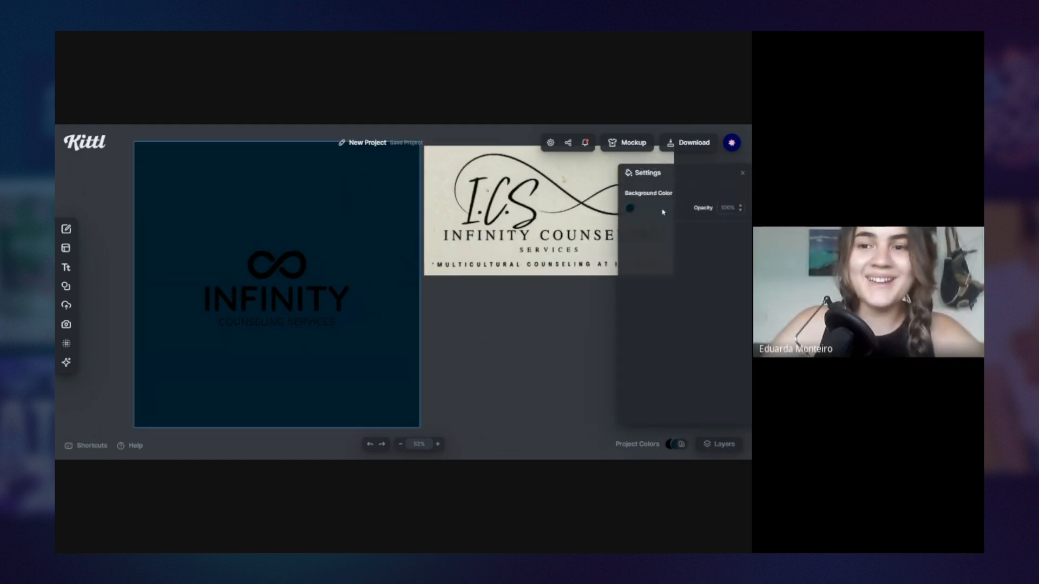
left_click(630, 209)
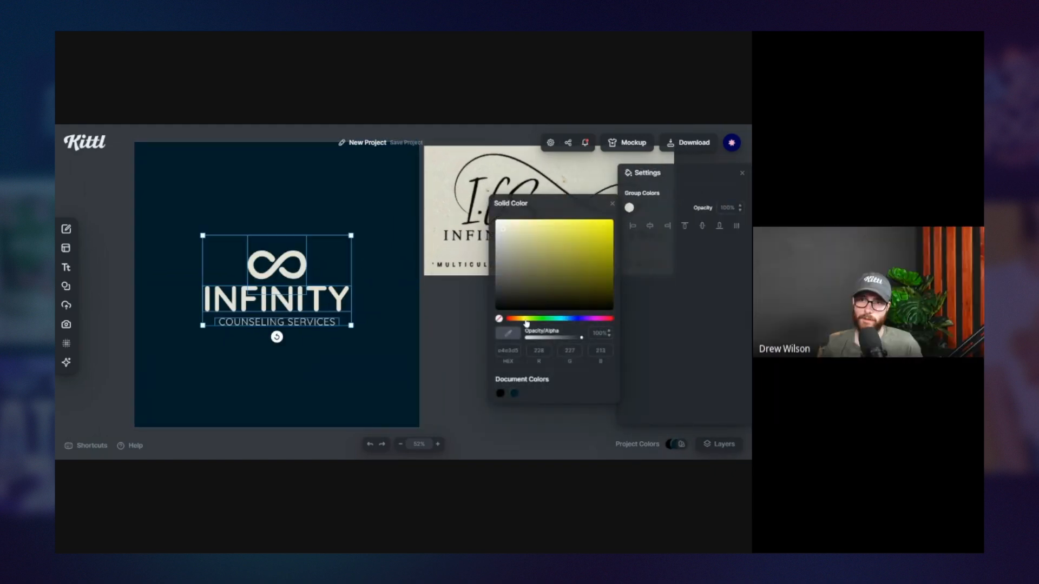
left_click(523, 320)
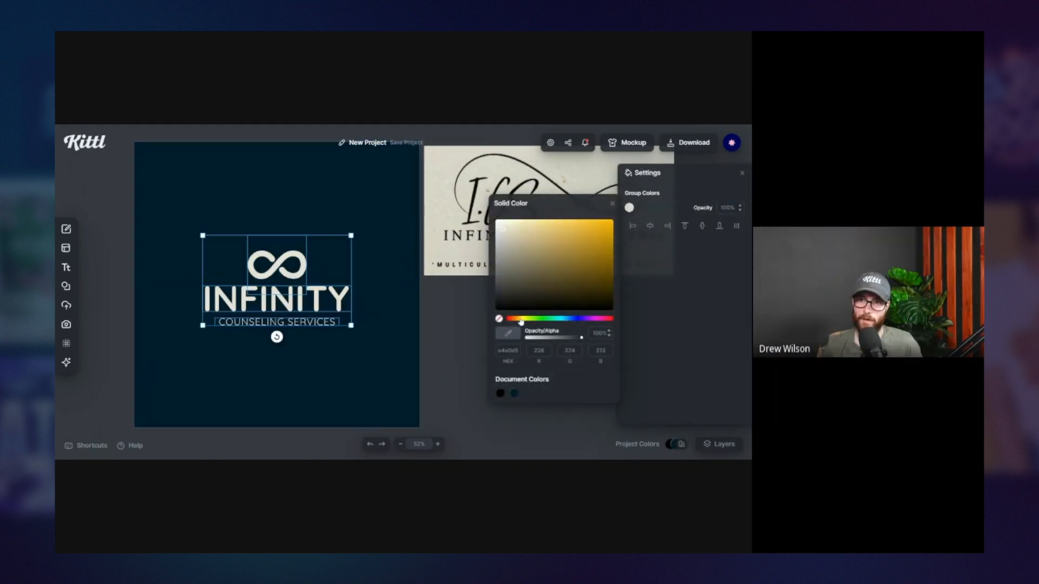
left_click_drag(509, 234, 544, 239)
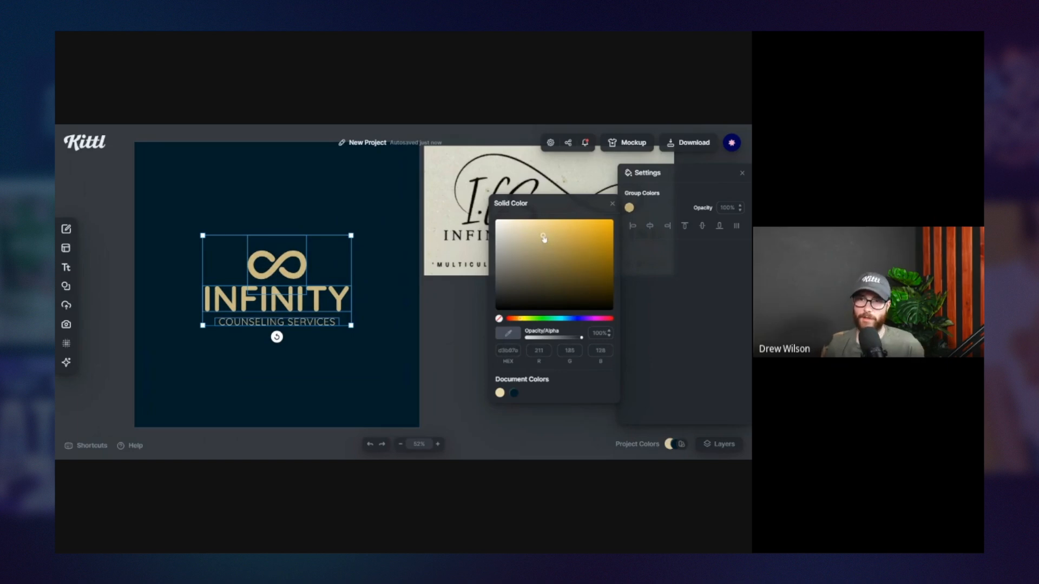
left_click(491, 295)
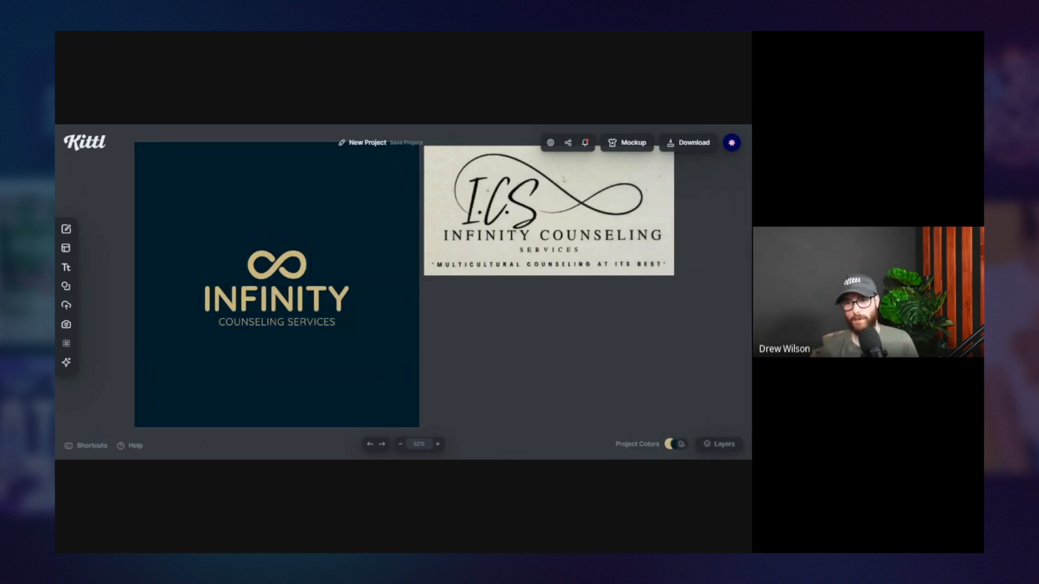
left_click(307, 286)
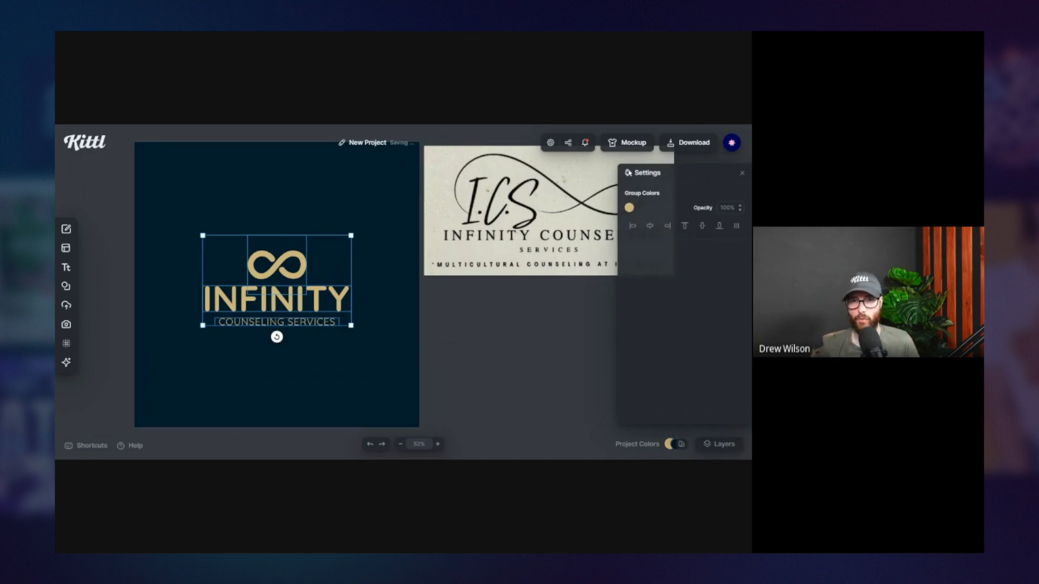
left_click(629, 207)
left_click_drag(539, 229, 537, 228)
left_click(438, 301)
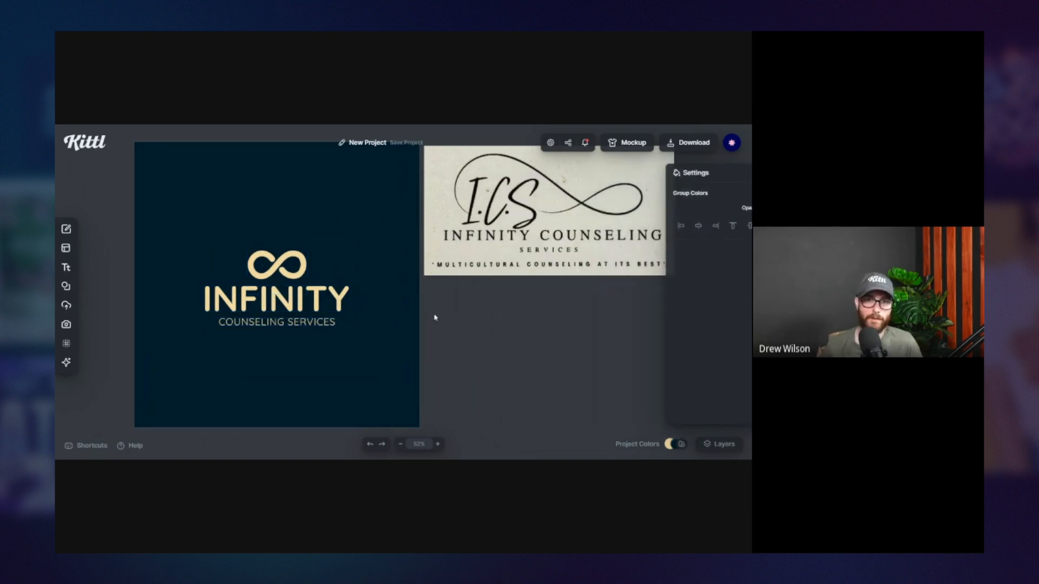
- Shift the artboard's background to a bluer, slightly brighter navy, hex 02193a
mouse_move(396, 260)
left_mouse_down()
mouse_move(413, 263)
mouse_move(404, 259)
left_mouse_up()
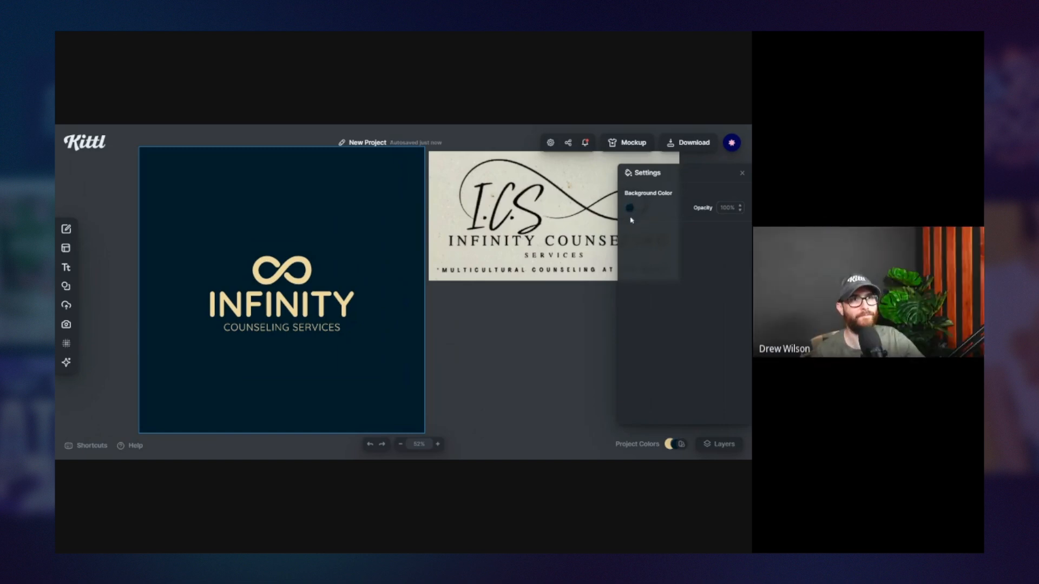
left_click(629, 209)
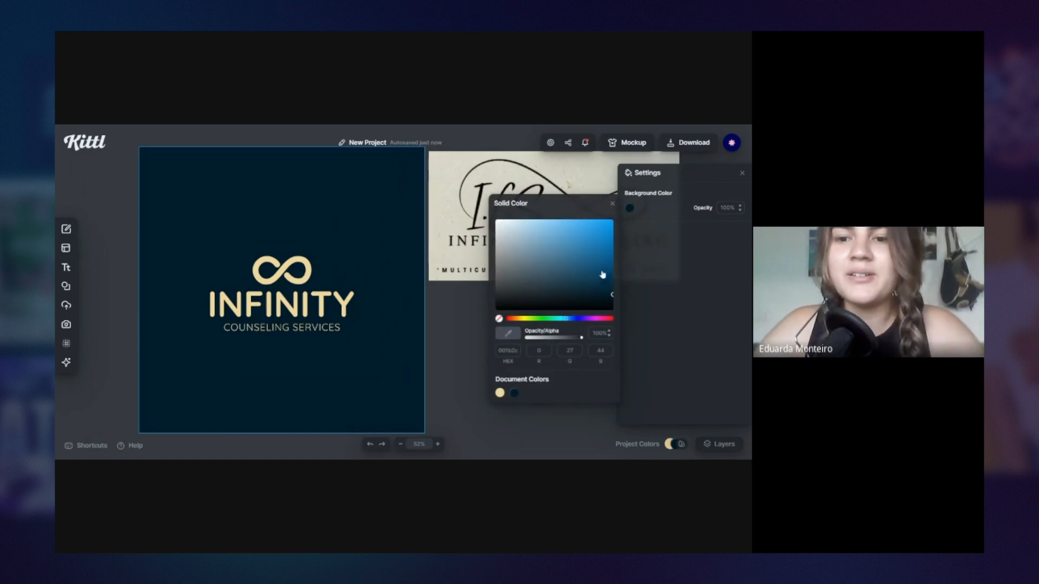
left_click(568, 320)
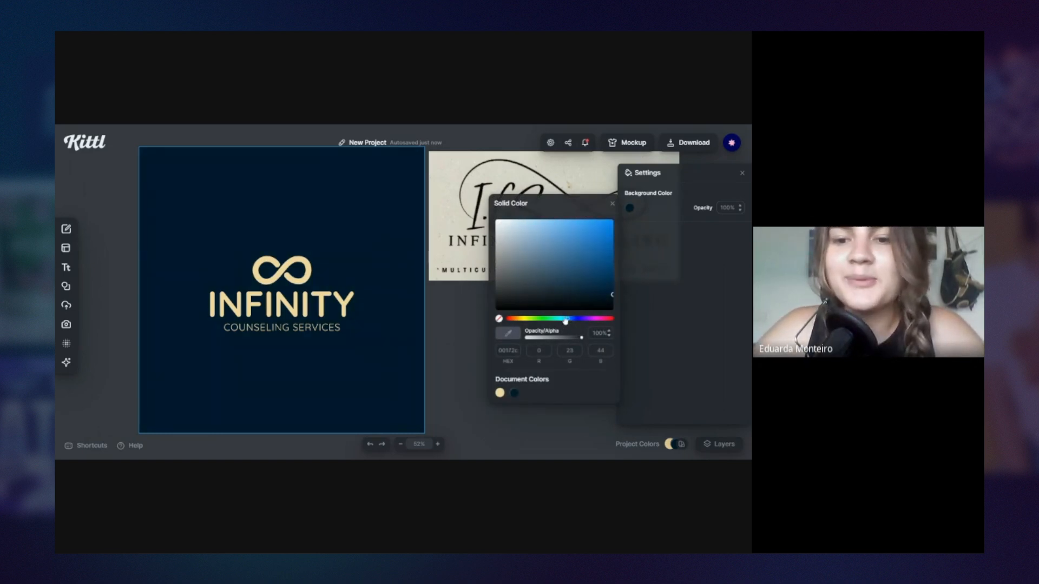
left_click(571, 323)
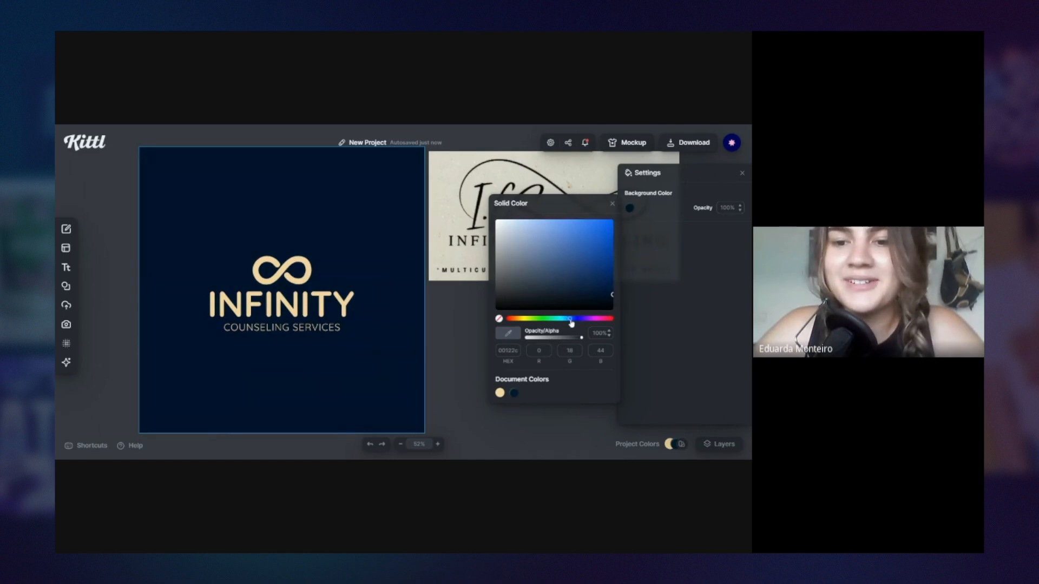
left_click(608, 292)
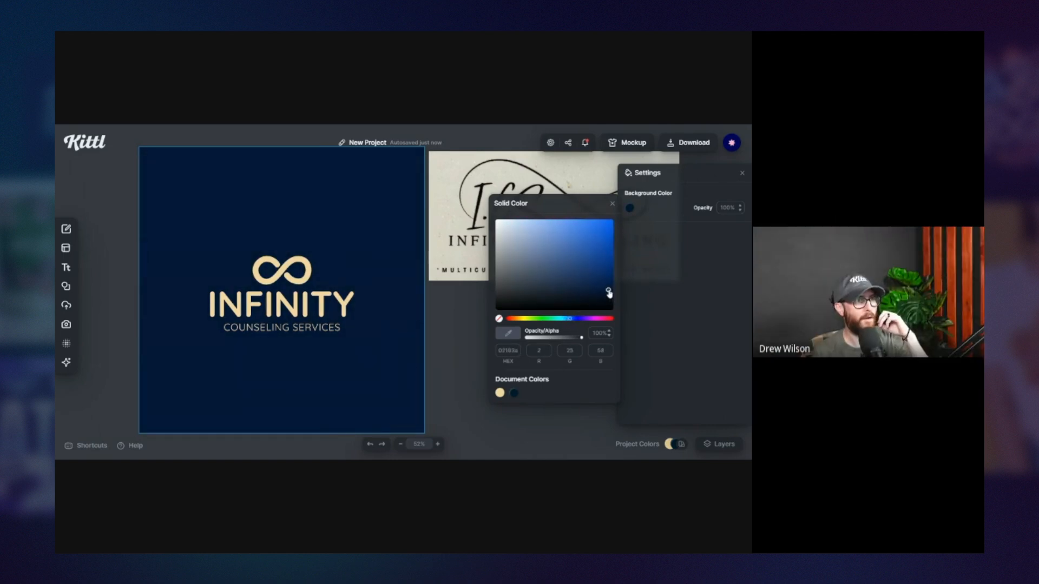
left_click(474, 325)
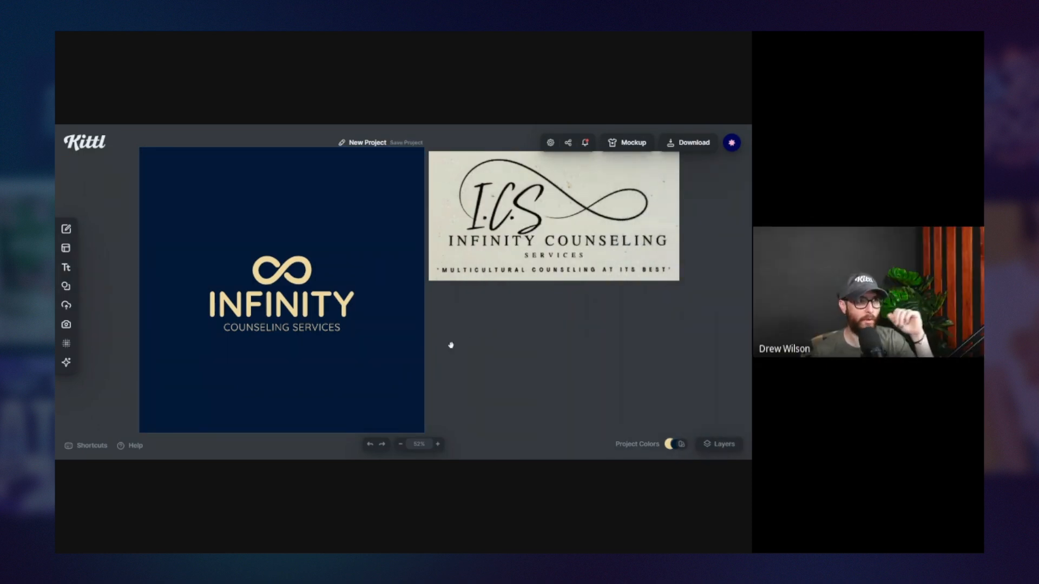
left_click_drag(466, 348, 470, 349)
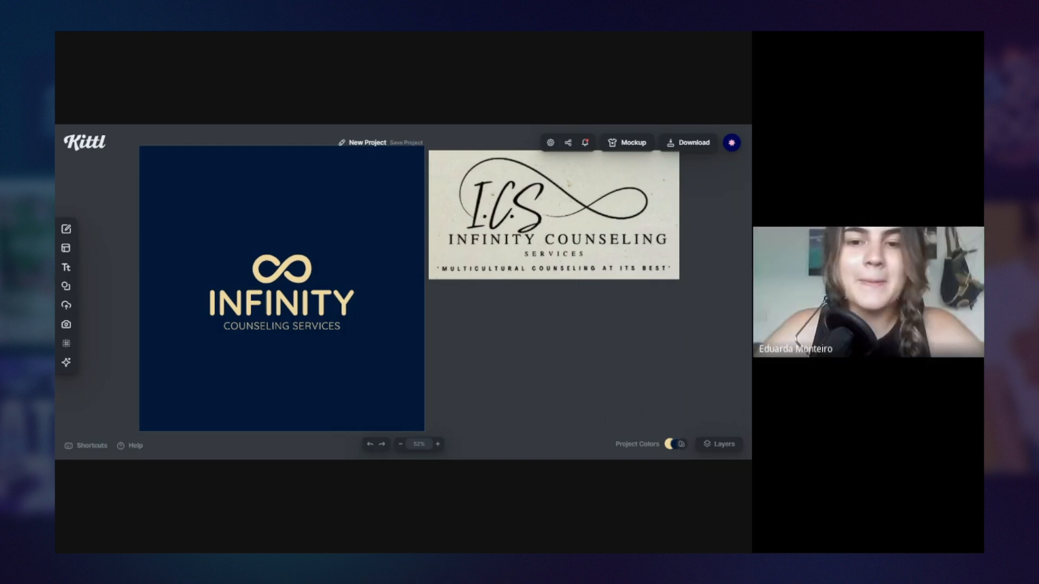
- Fine-tune the hue of the gold on the grouped symbol and text, then deselect the logo
left_click(328, 296)
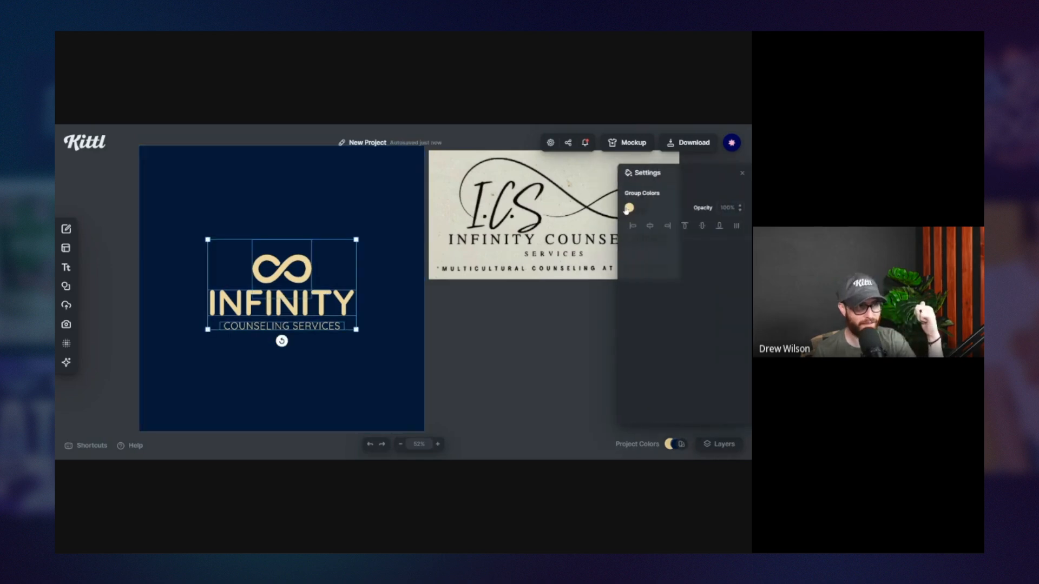
left_click(629, 208)
mouse_move(522, 319)
left_mouse_down()
mouse_move(579, 320)
mouse_move(522, 320)
left_mouse_up()
left_click(479, 308)
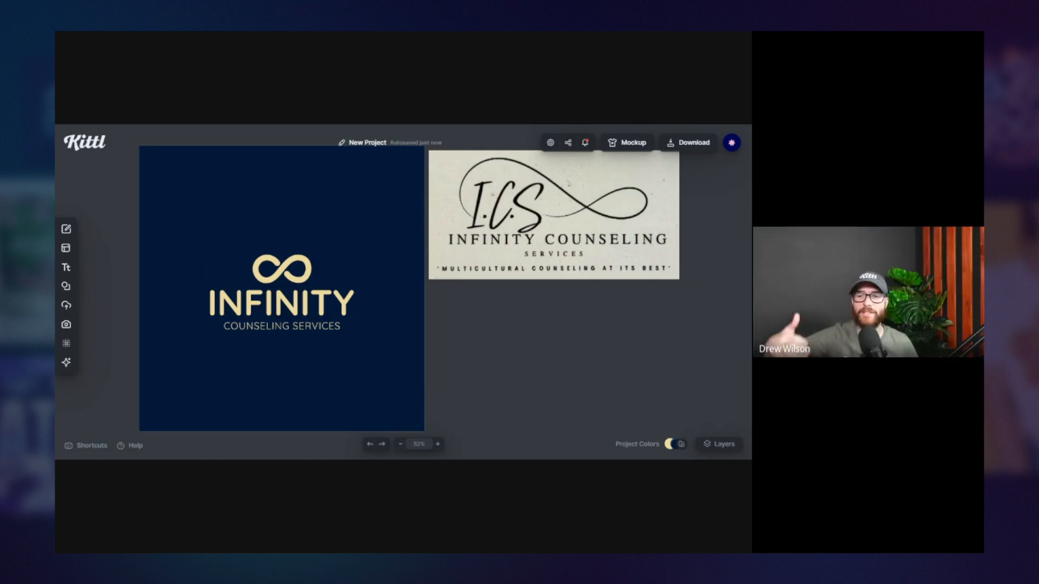
left_click(408, 236)
left_click(478, 318)
left_click(394, 243)
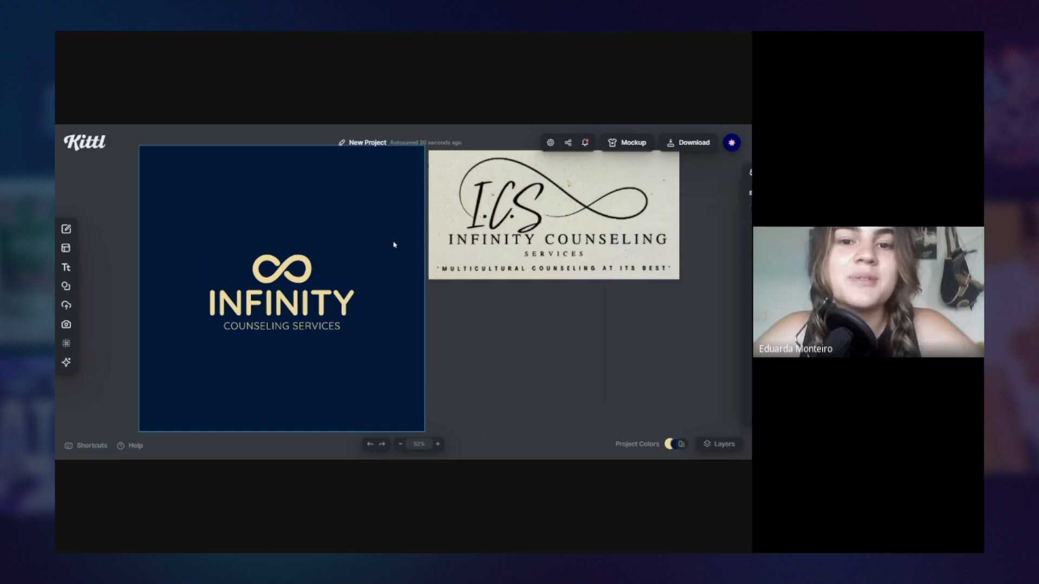
left_click(510, 343)
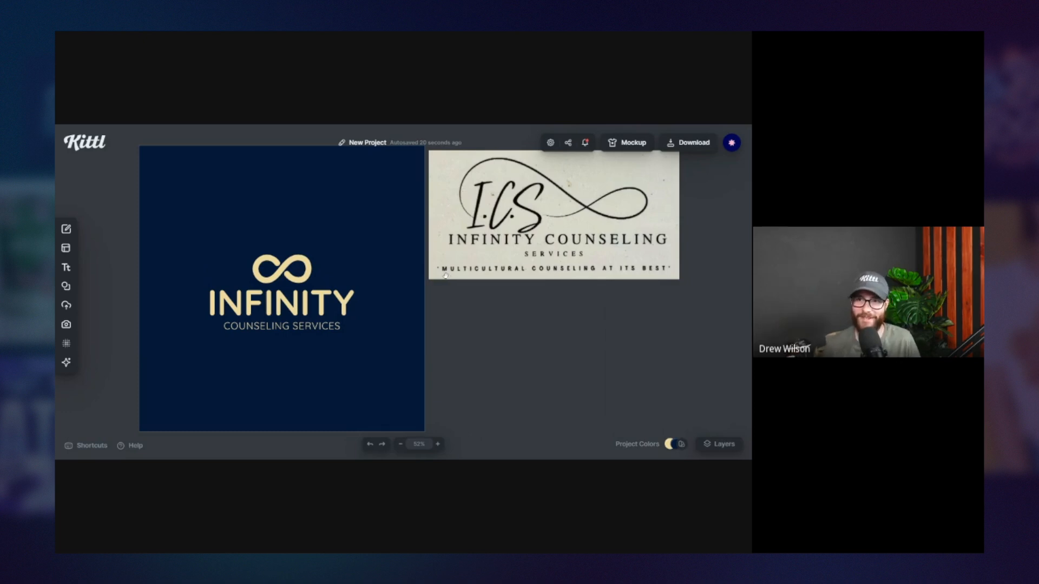
left_click_drag(445, 275, 446, 279)
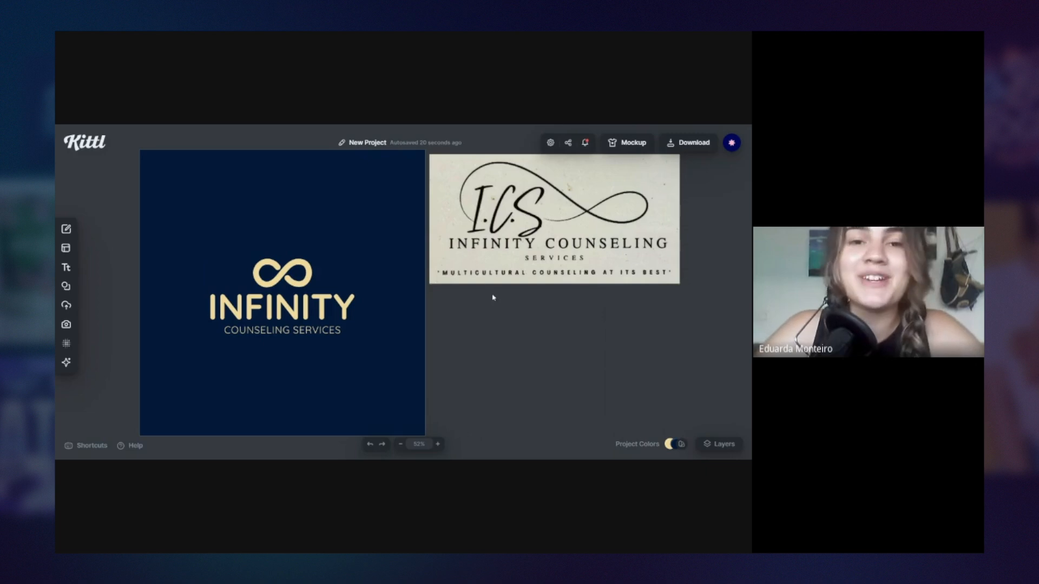
left_click(405, 226)
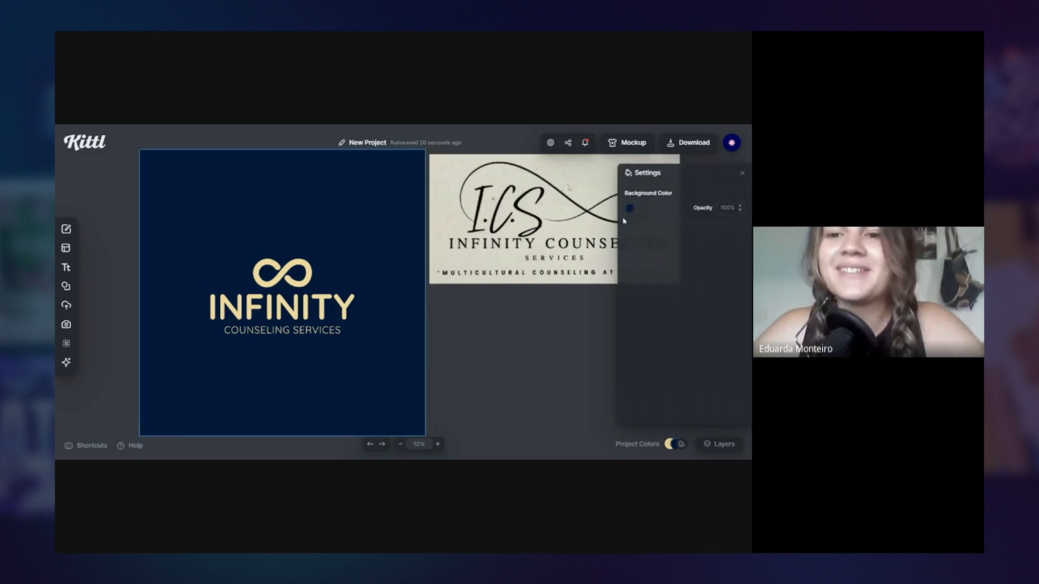
left_click(582, 308)
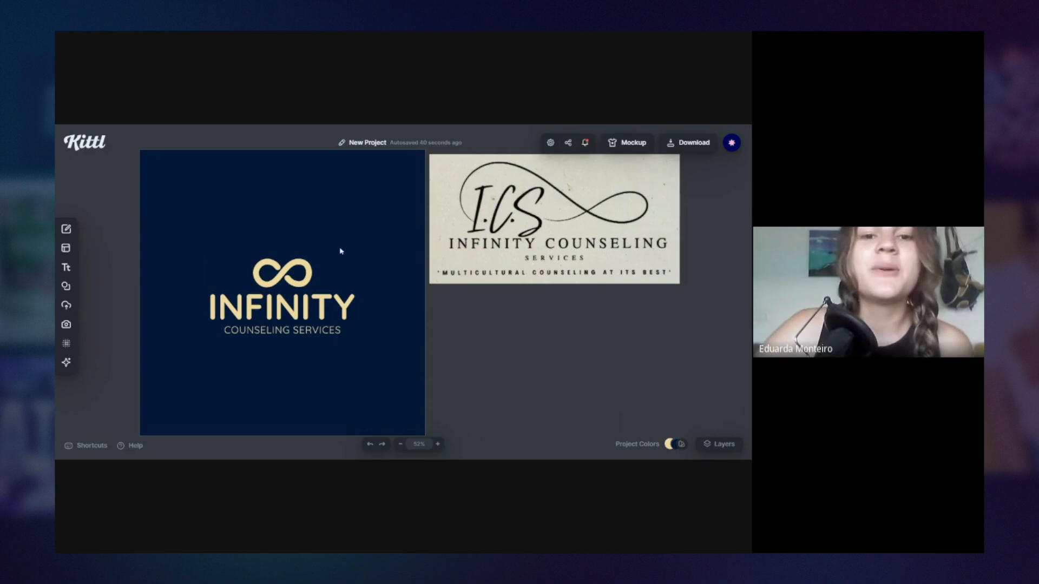
left_click(399, 260)
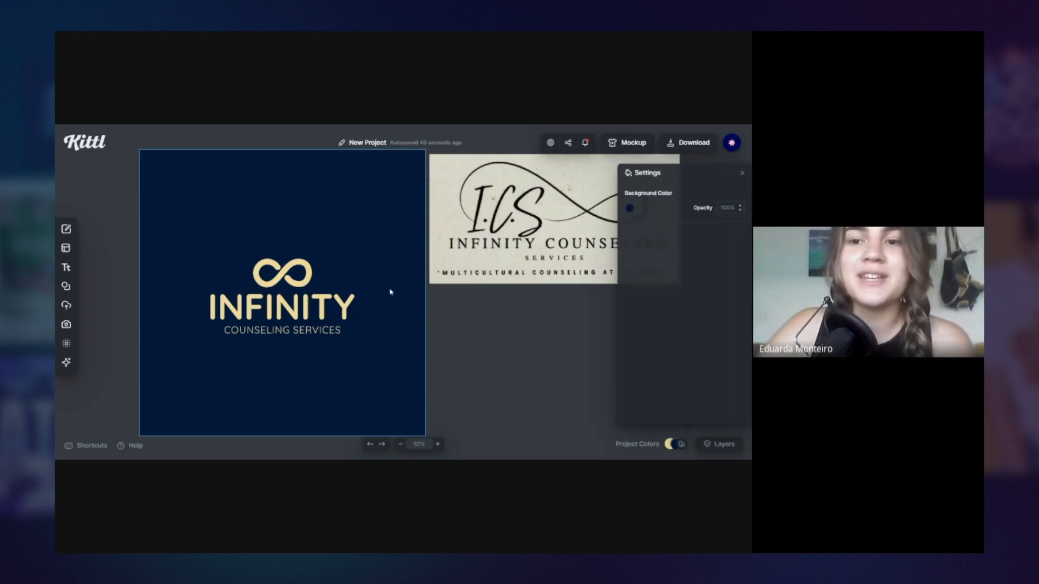
left_click(288, 283)
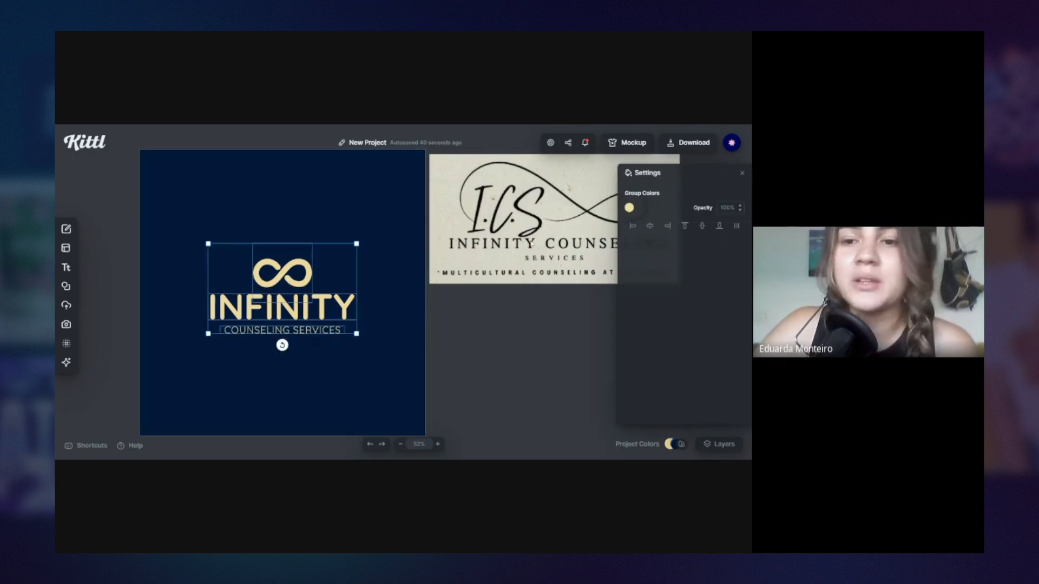
left_click(630, 208)
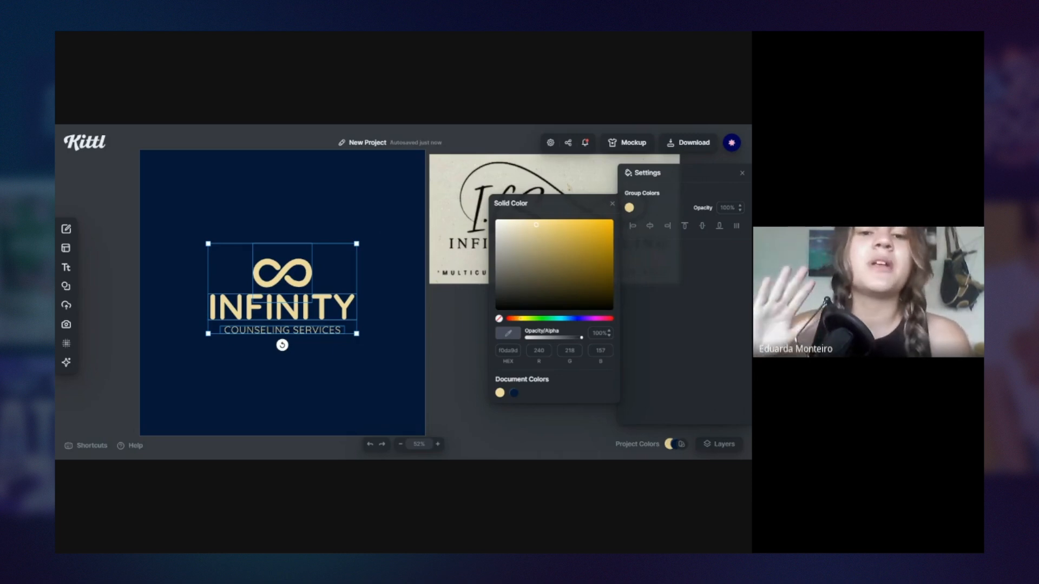
key("Escape")
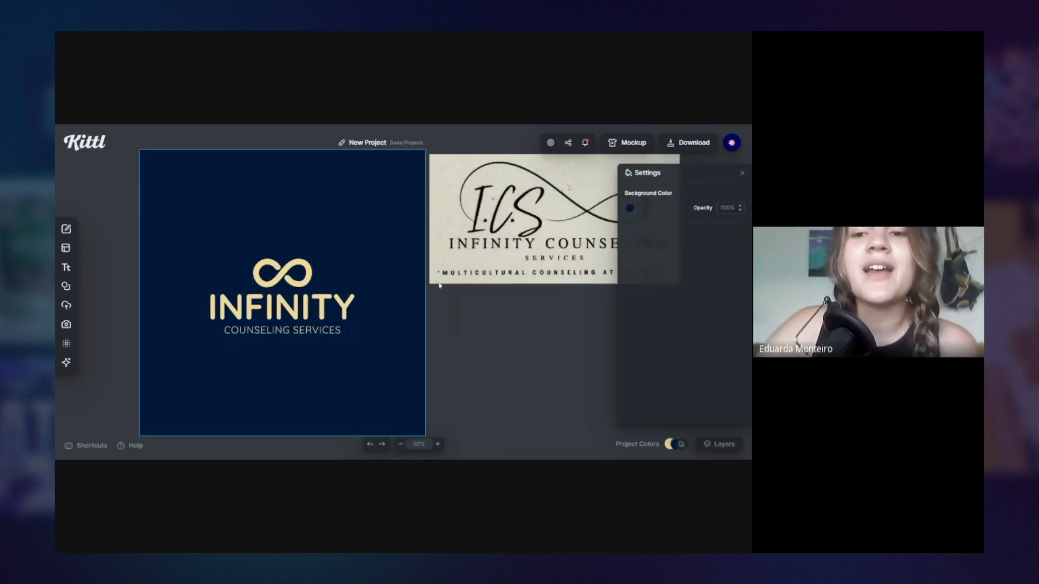
left_click(304, 287)
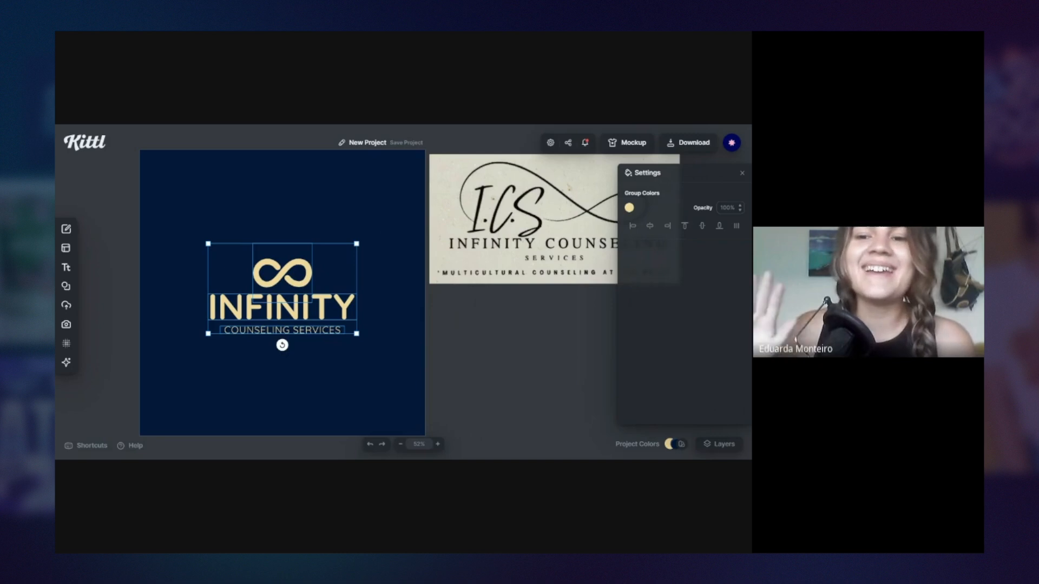
key("Escape")
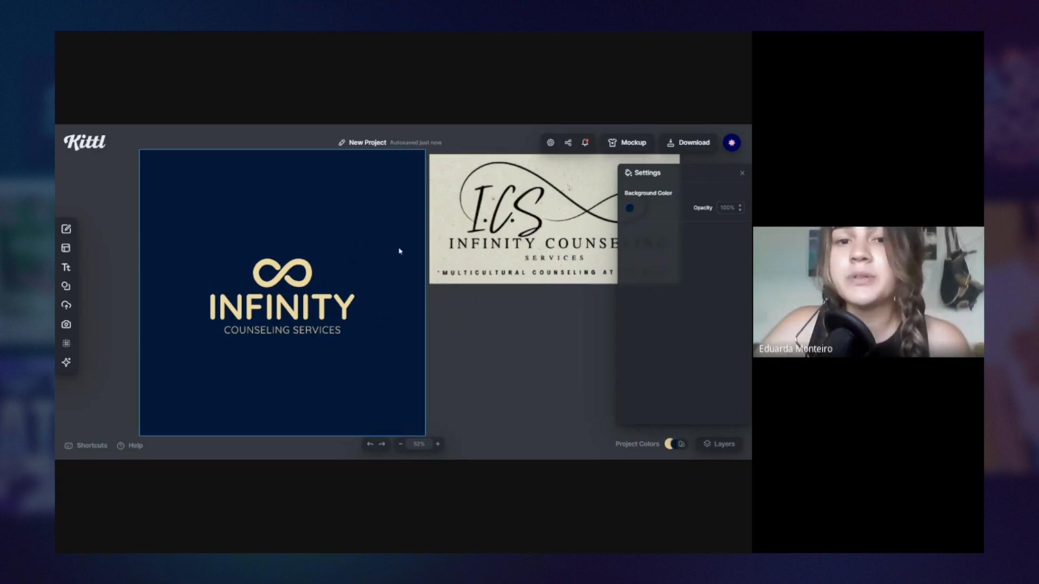
left_click(340, 296)
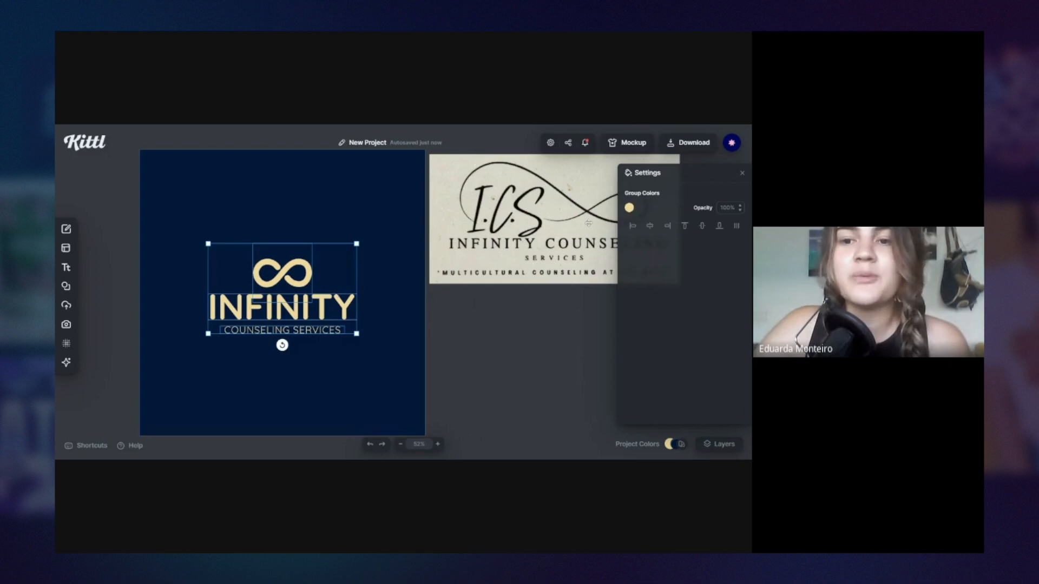
left_click(629, 208)
left_click(401, 252)
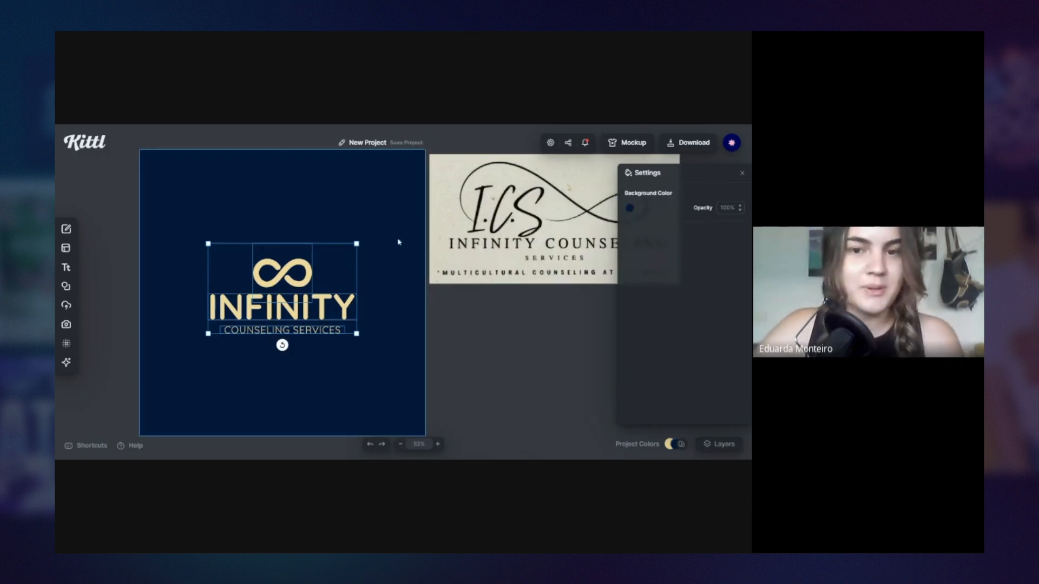
left_click(305, 273)
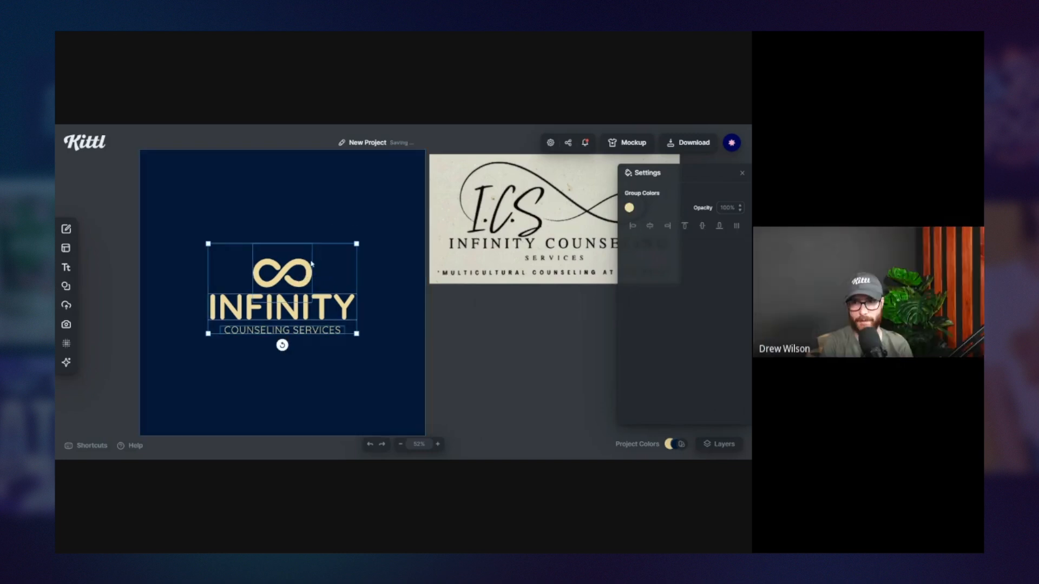
left_click(336, 277)
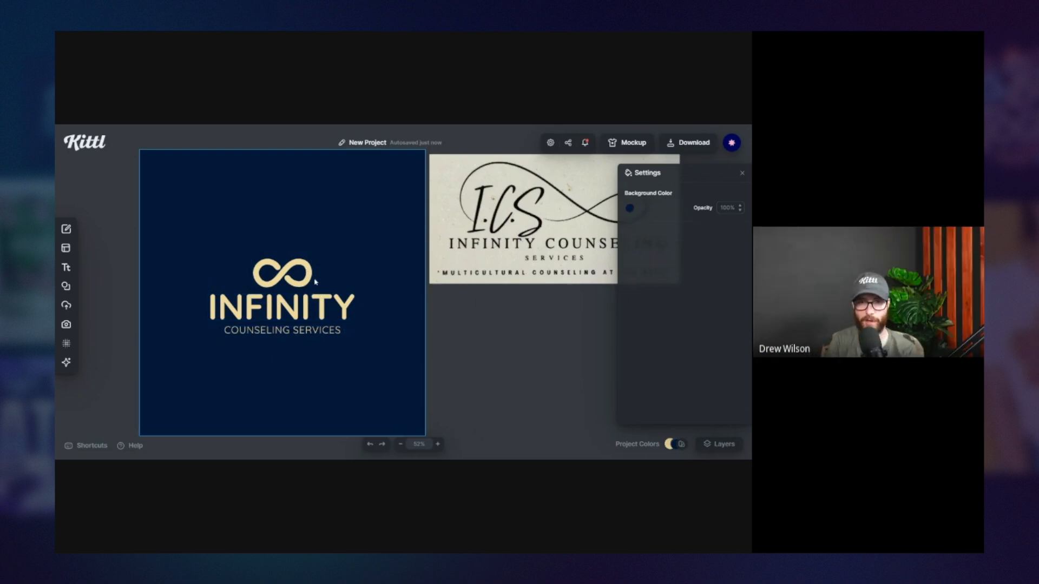
left_click(311, 278)
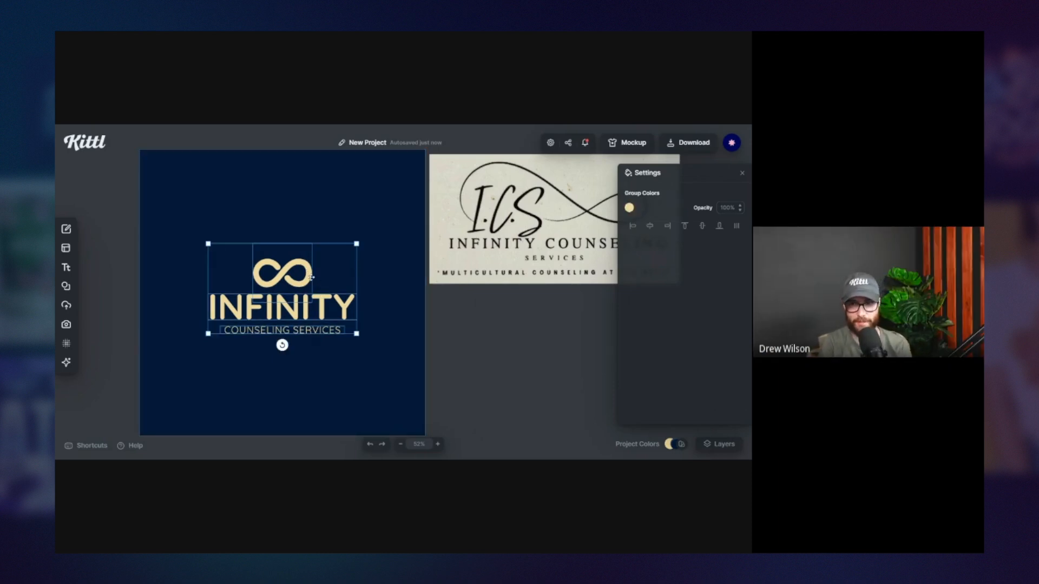
left_click(322, 231)
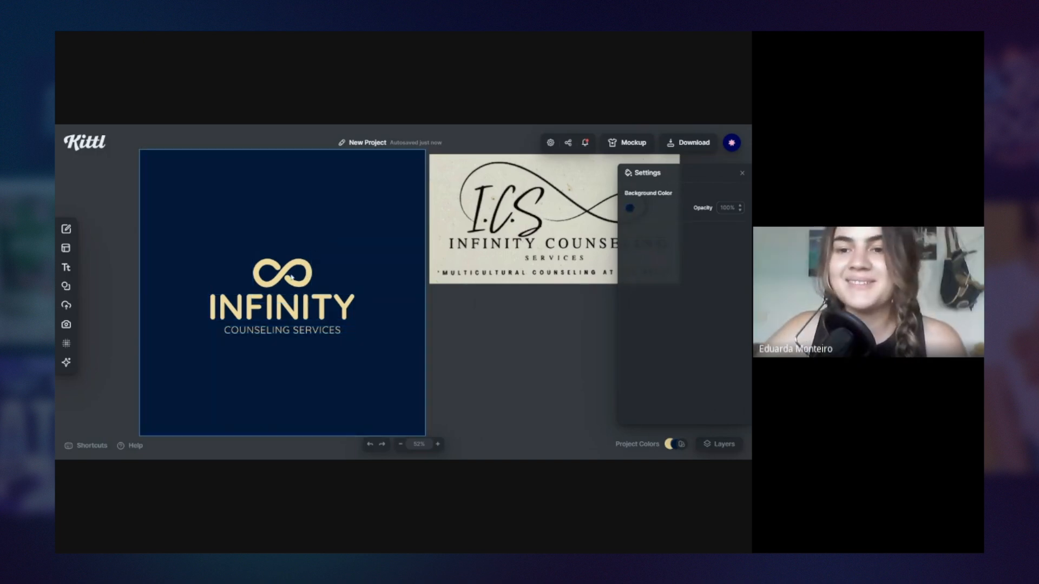
left_click(292, 278)
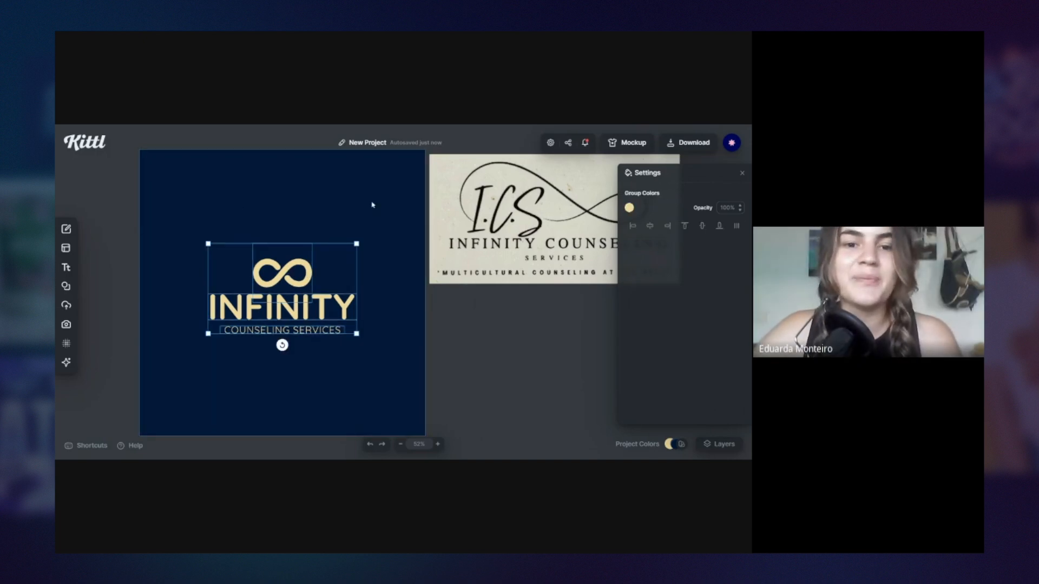
left_click(310, 243)
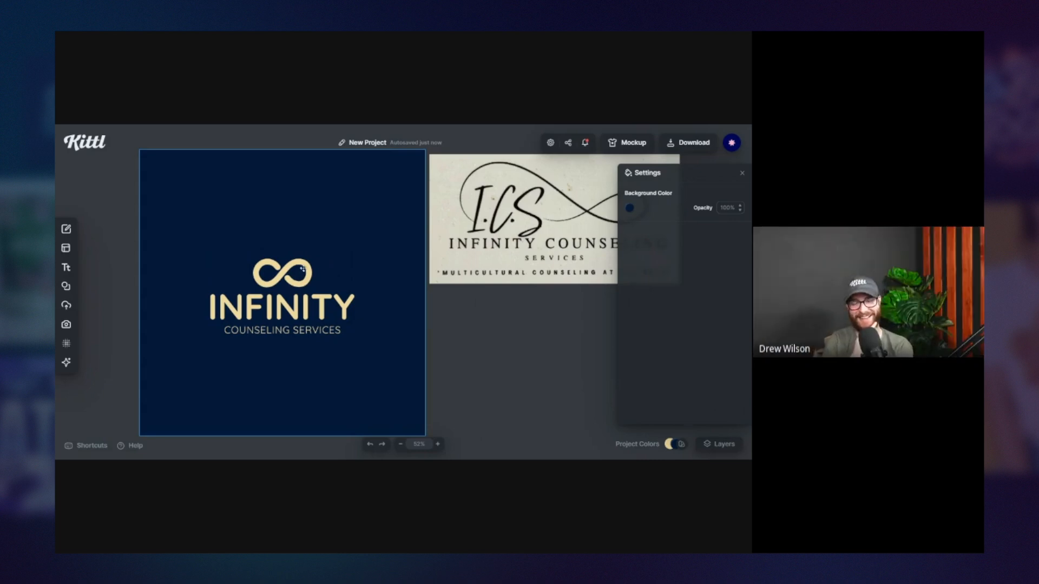
left_click(303, 269)
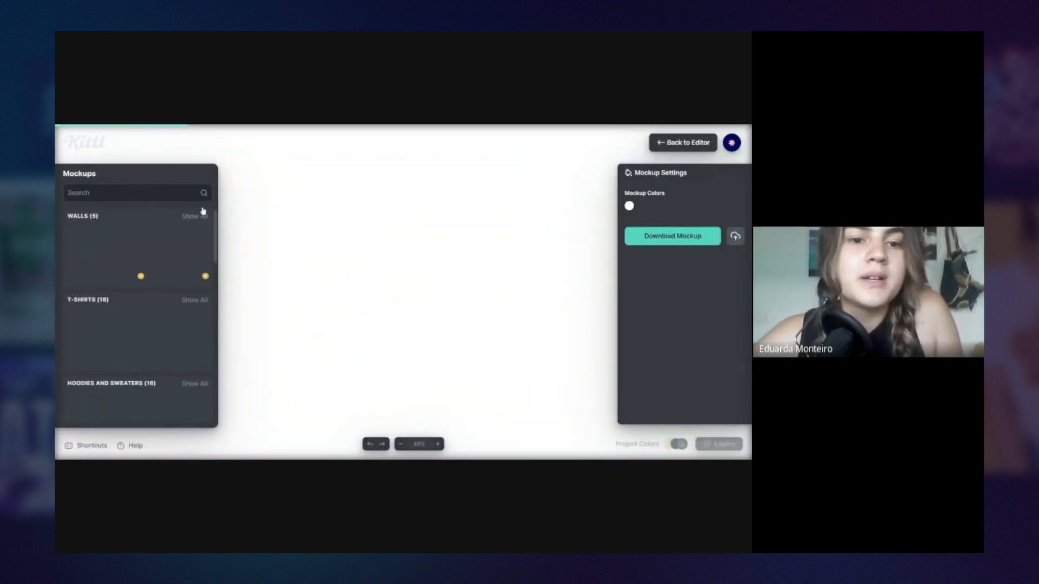
- Apply the logo to the hand-held business card mockup and move it up so it sits fully on the card
scroll(146, 295, "down", 10)
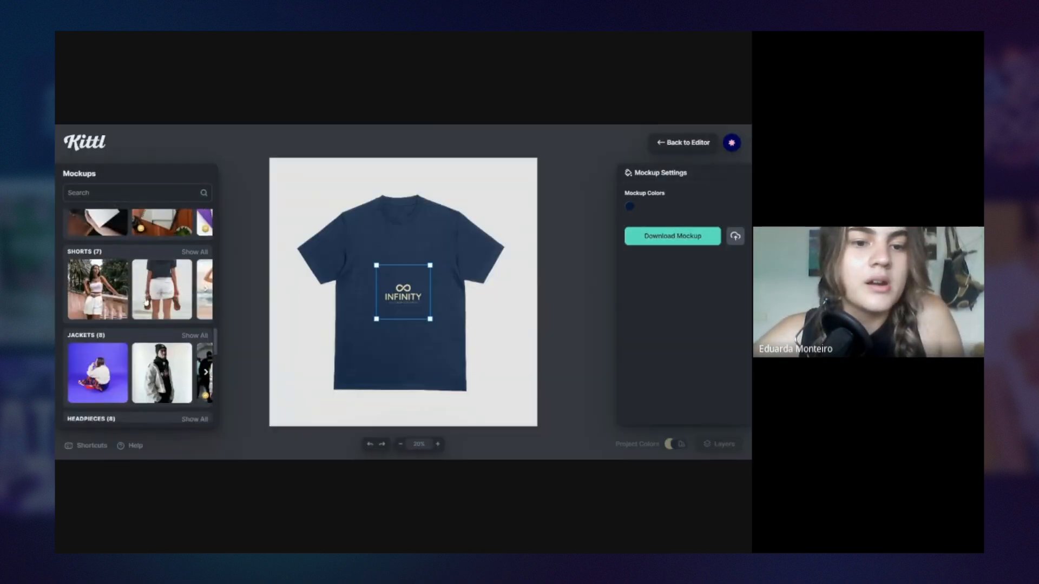
scroll(147, 293, "down", 3)
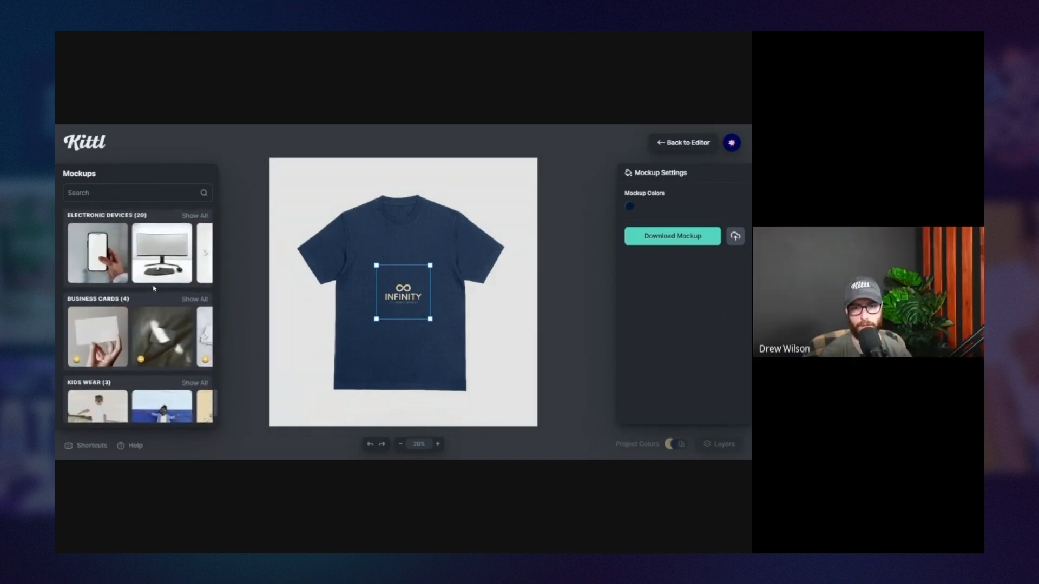
left_click(189, 263)
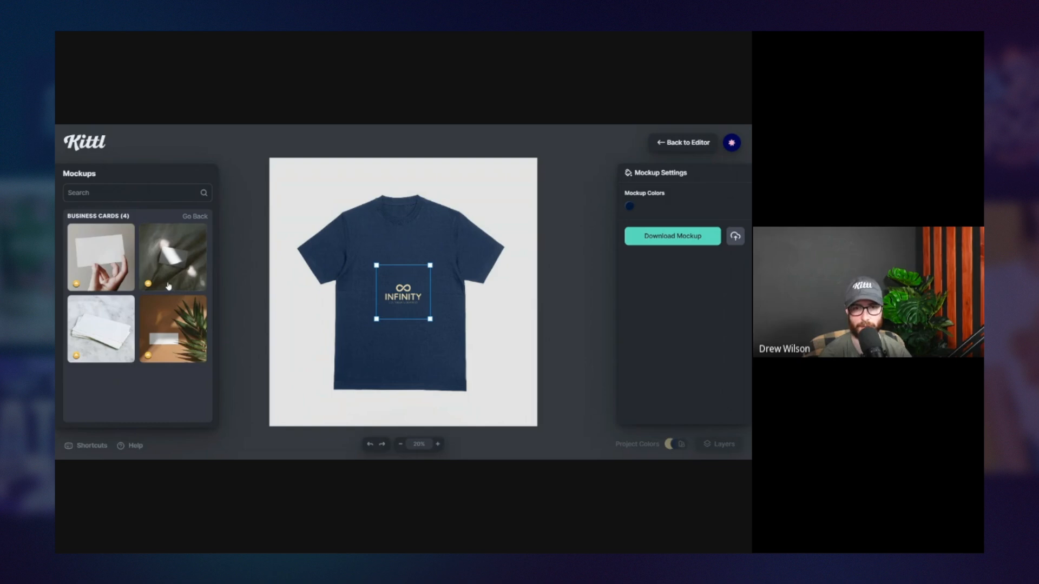
left_click(143, 287)
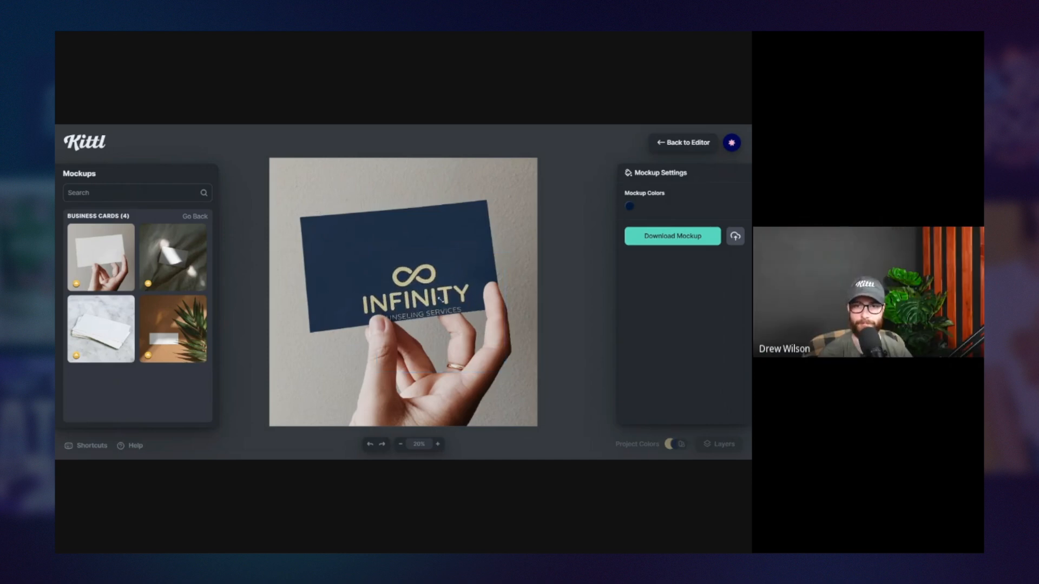
left_click_drag(440, 298, 429, 264)
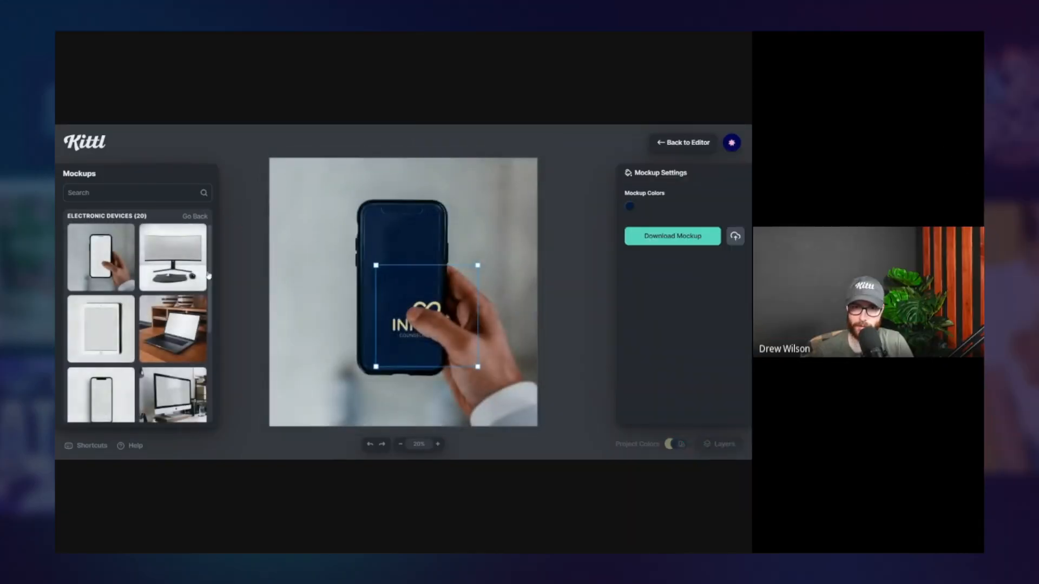
- On the hand-held phone mockup, scale the logo down slightly and centre it on the screen above the thumb
left_click_drag(425, 318, 399, 280)
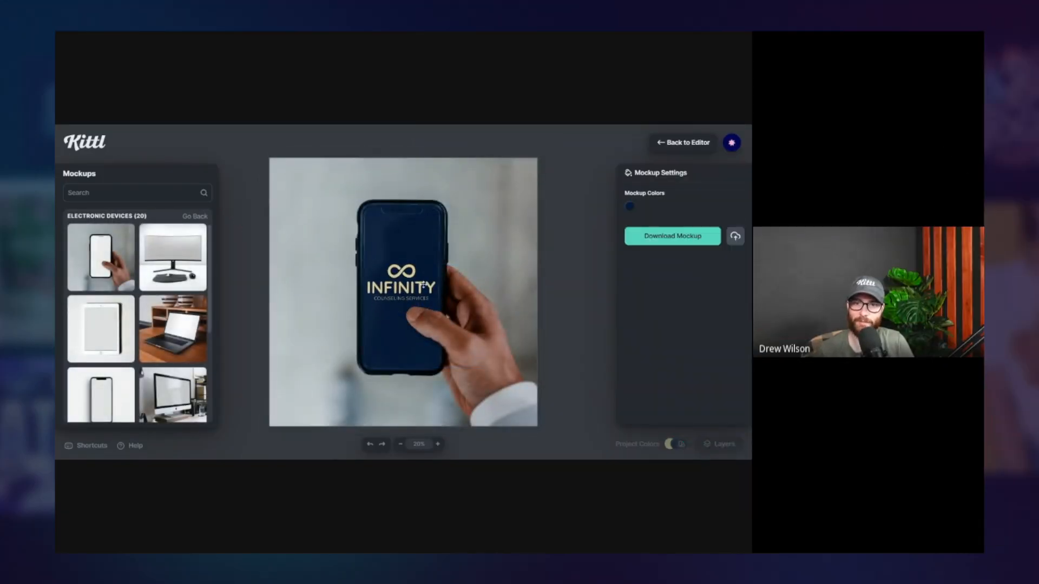
left_click_drag(452, 329, 443, 320)
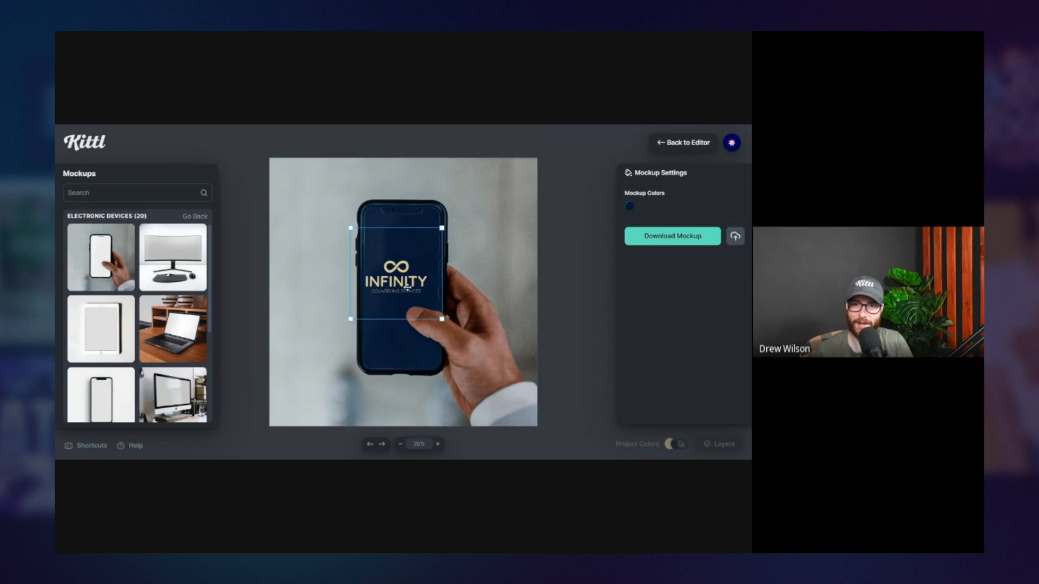
left_click_drag(406, 287, 412, 293)
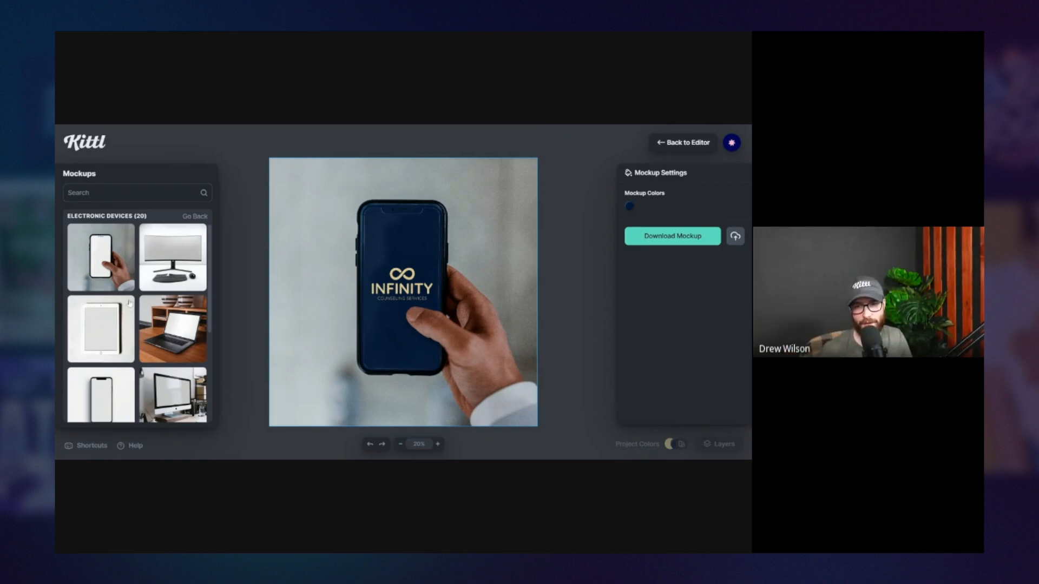
- Preview the logo on the desk notebook mockup from the books category, enlarging it and centring it on the cover
scroll(130, 304, "down", 1)
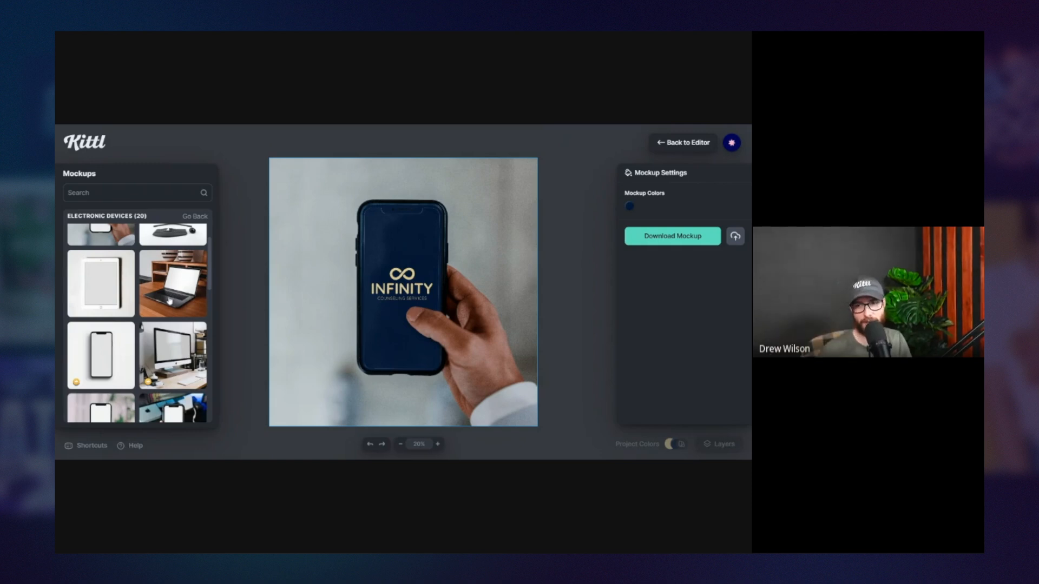
scroll(175, 311, "down", 2)
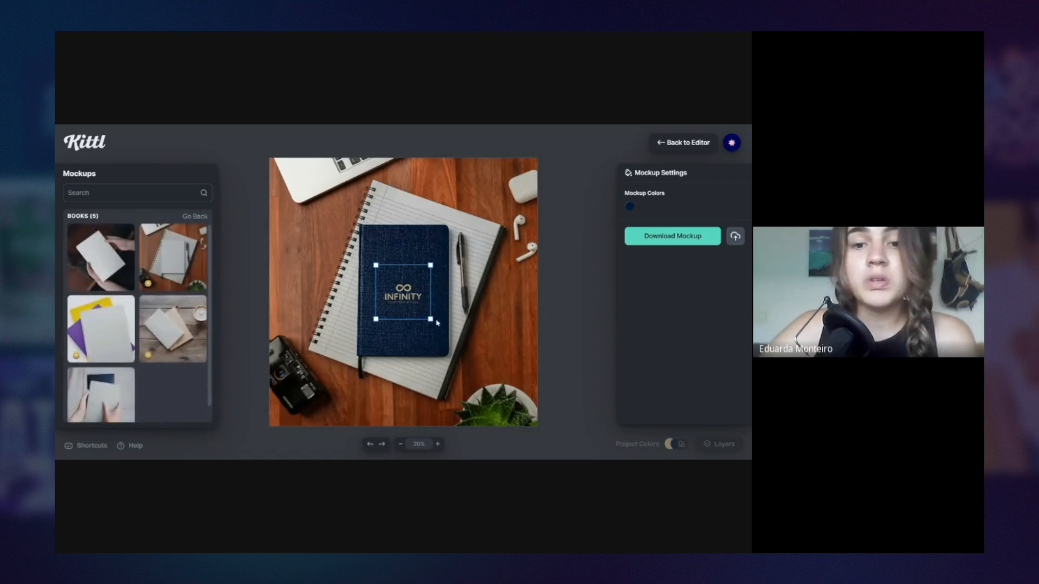
left_click_drag(434, 323, 453, 341)
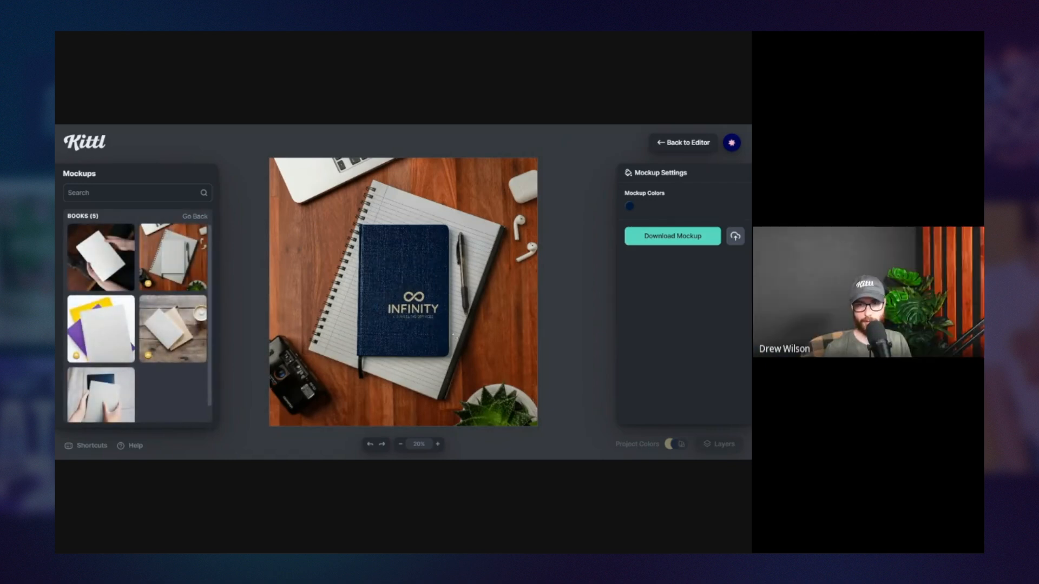
left_click_drag(417, 305, 427, 294)
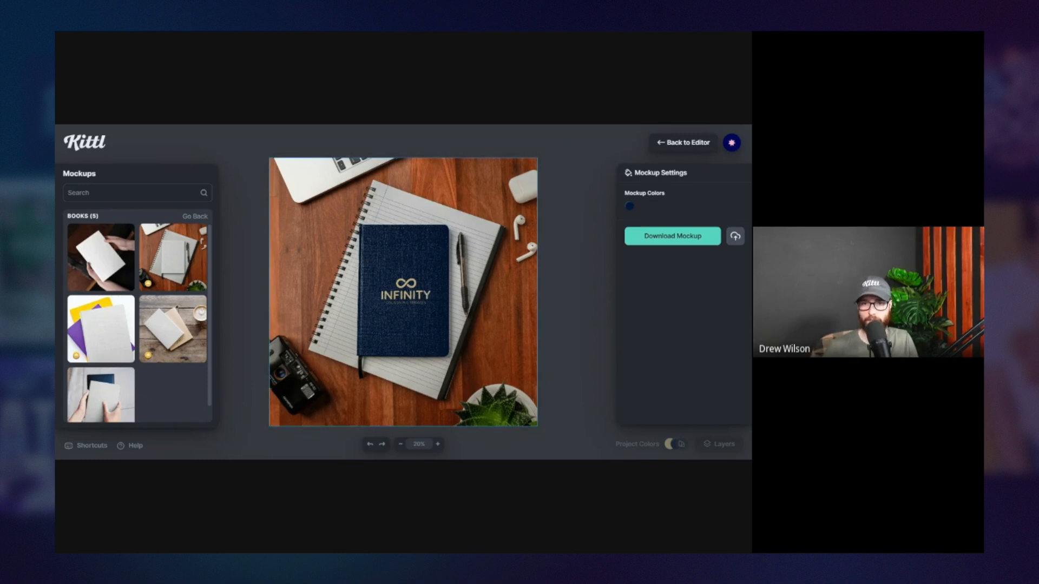
left_click(415, 293)
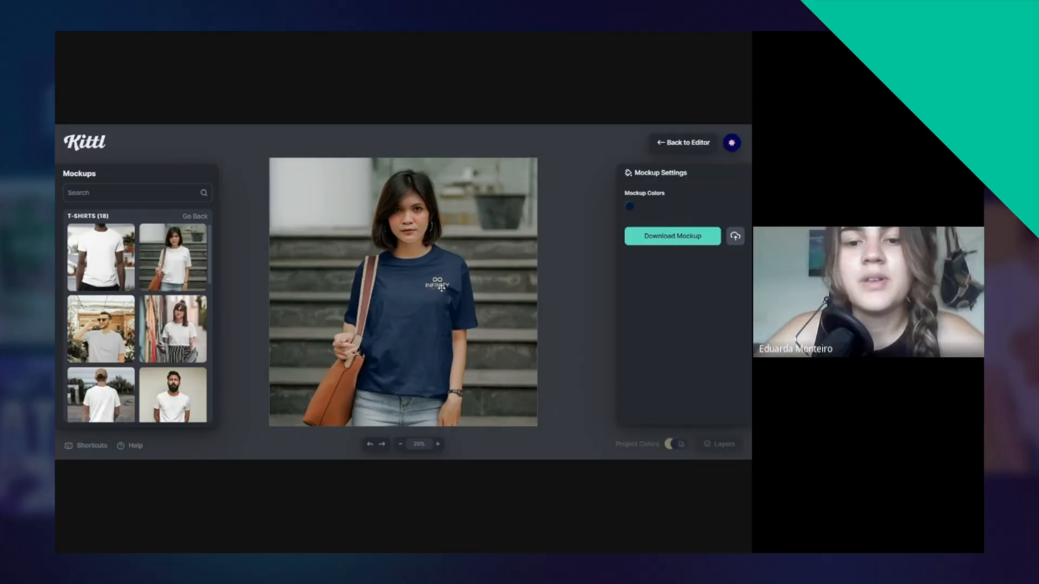
- Fine-position the small logo on the chest of the T-shirt mockup showing the woman with the brown bag, and deselect it
left_click_drag(438, 285, 443, 290)
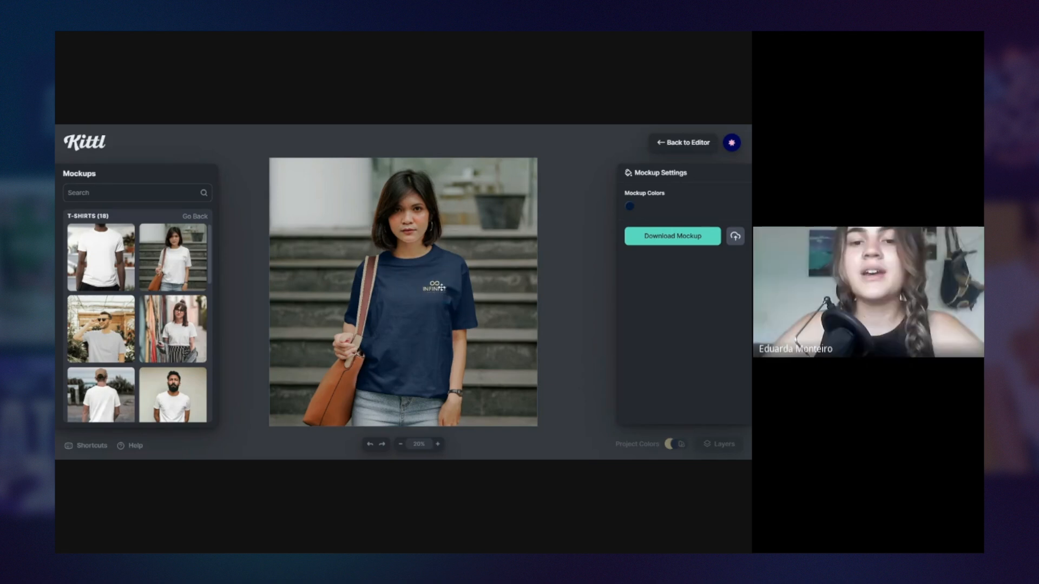
left_click(481, 369)
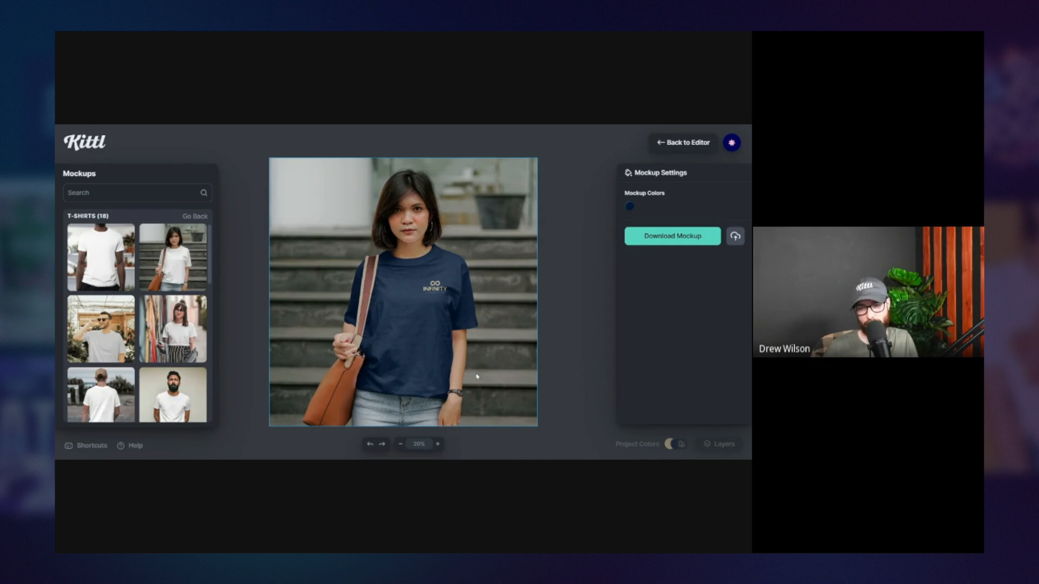